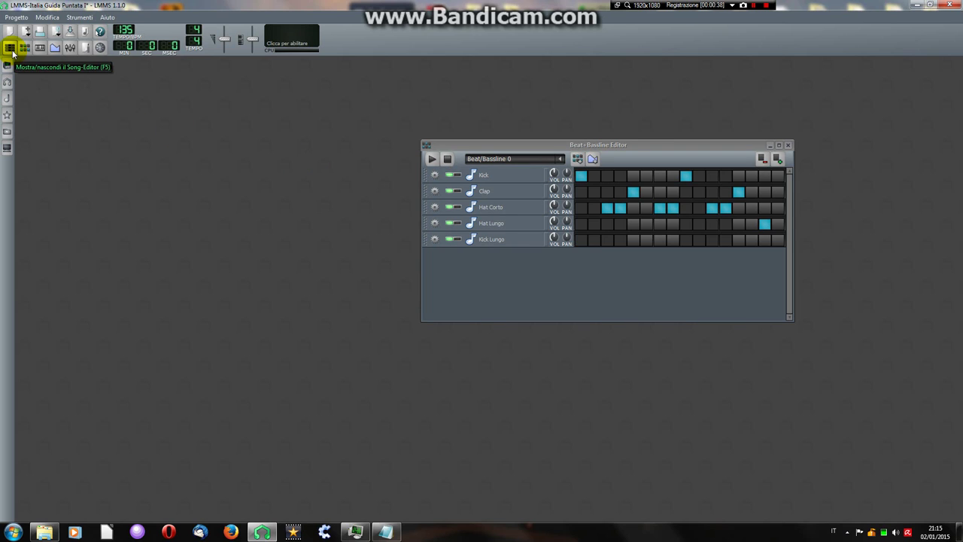
- Show the Song-Editor and delete its Traccia di campione and Traccia di automazione tracks
{"action": "left_click", "coordinate": [10, 48]}
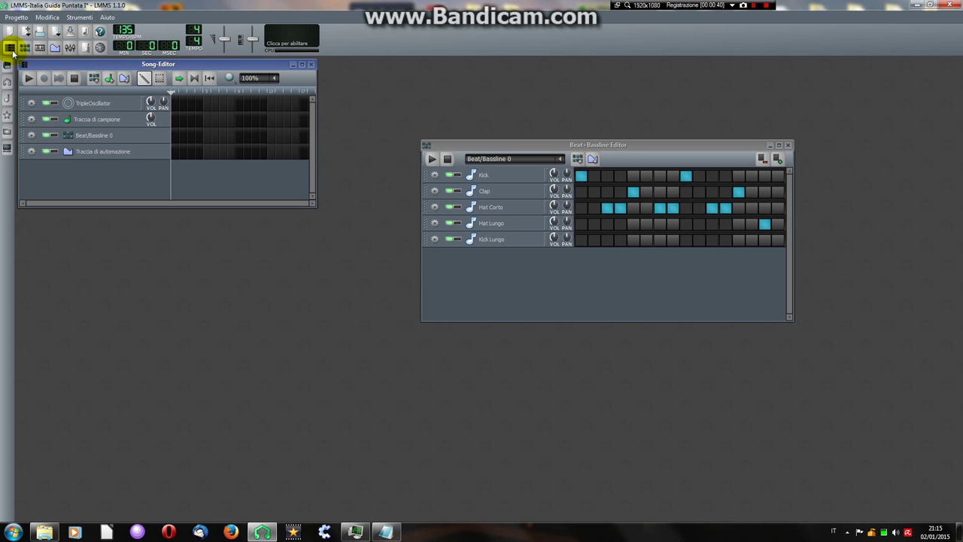
{"action": "left_click_drag", "start_coordinate": [140, 65], "coordinate": [218, 191]}
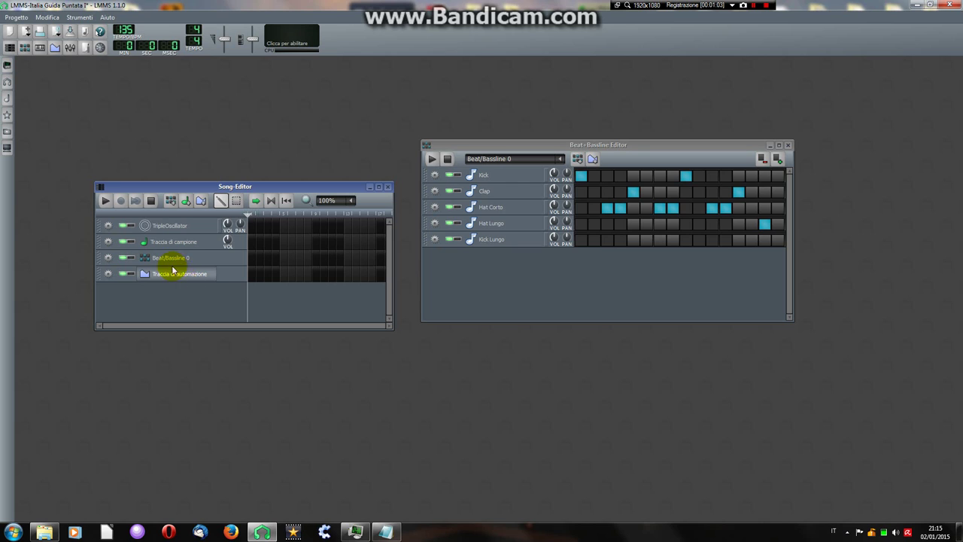
{"action": "left_click", "coordinate": [108, 241]}
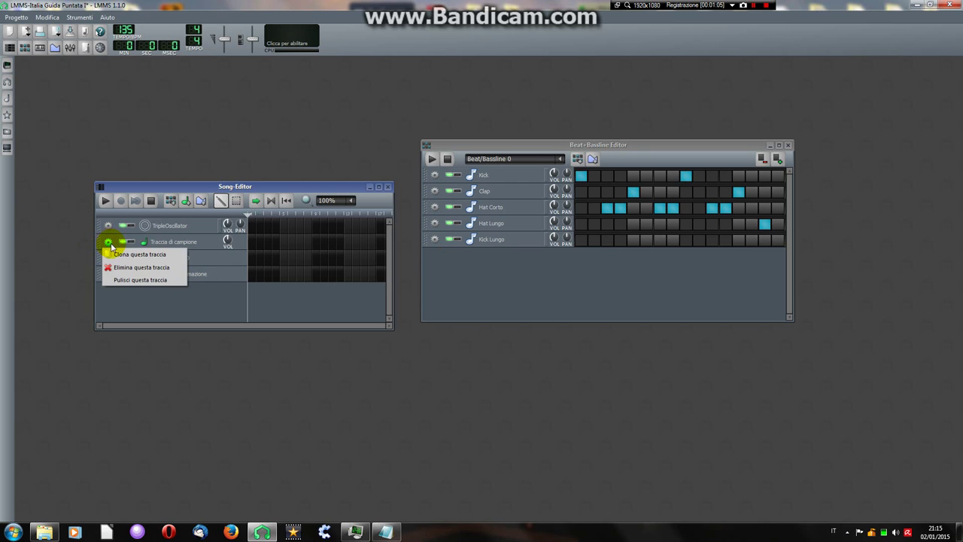
{"action": "left_click", "coordinate": [137, 269]}
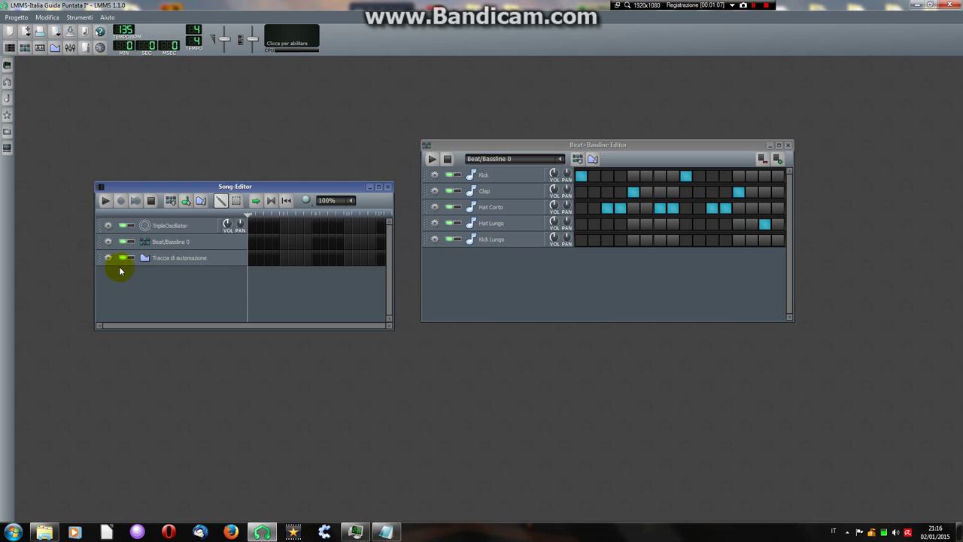
{"action": "left_click", "coordinate": [108, 257]}
{"action": "left_click", "coordinate": [124, 284]}
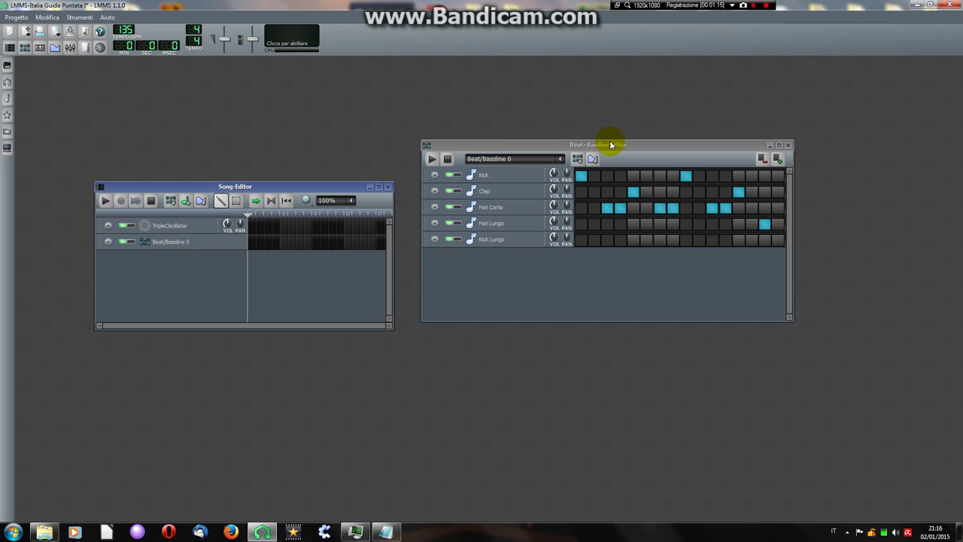
- Arrange the two editor windows side by side and rename the Beat/Bassline 0 track as "Base Ritmica"
{"action": "left_click_drag", "start_coordinate": [609, 144], "coordinate": [609, 169]}
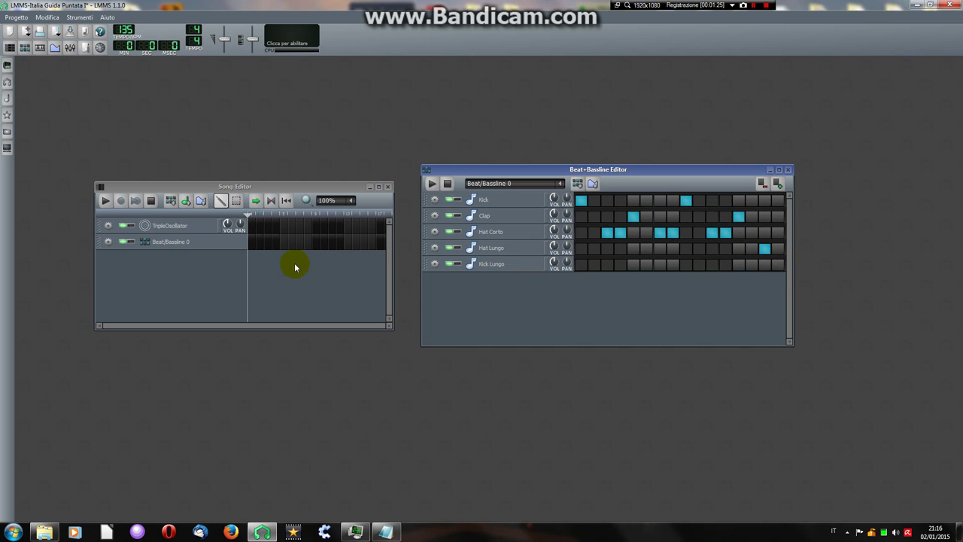
{"action": "left_click_drag", "start_coordinate": [255, 192], "coordinate": [265, 190]}
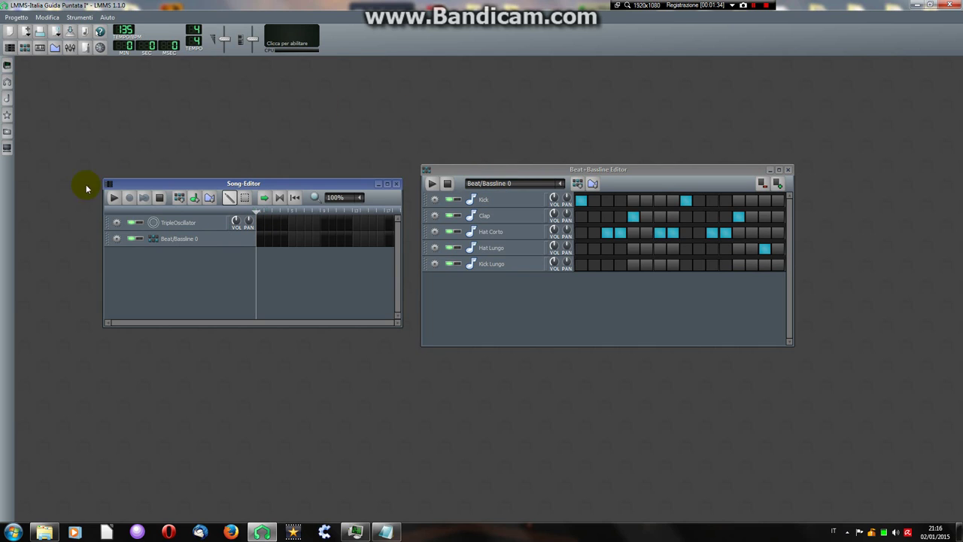
{"action": "double_click", "coordinate": [190, 243]}
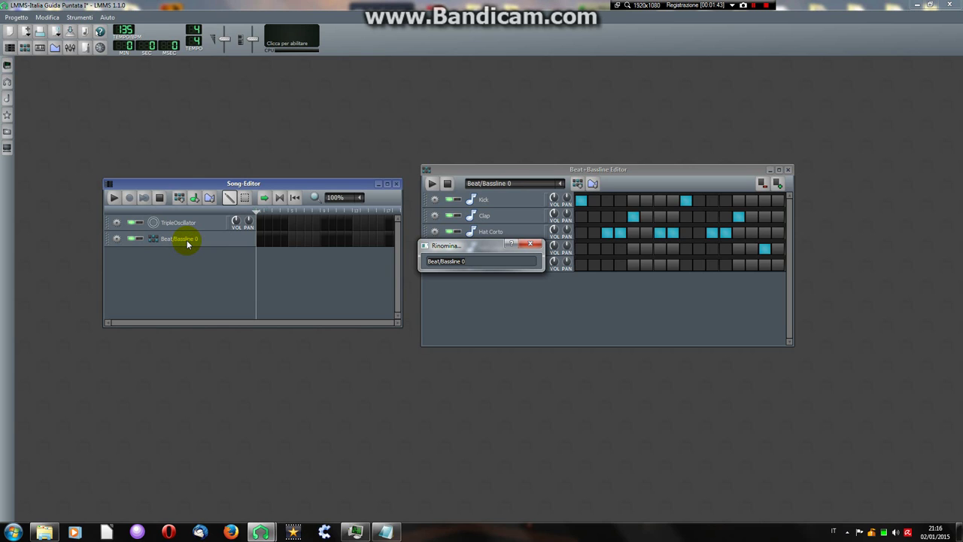
{"action": "type", "text": "Base Ritmica"}
{"action": "key", "text": "Return"}
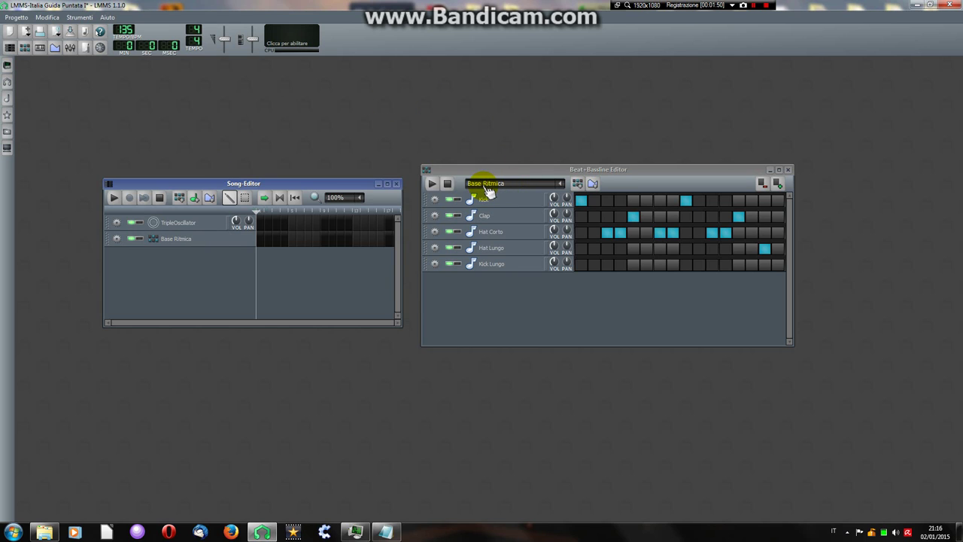
- Minimize the Beat+Bassline Editor window, leaving only the Song-Editor open in the workspace
{"action": "left_click_drag", "start_coordinate": [523, 169], "coordinate": [536, 167]}
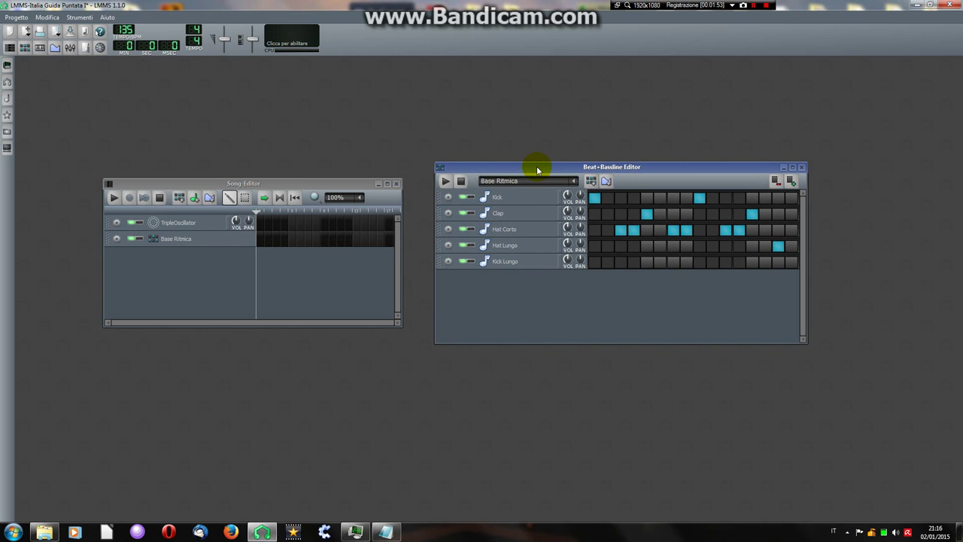
{"action": "left_click", "coordinate": [785, 168]}
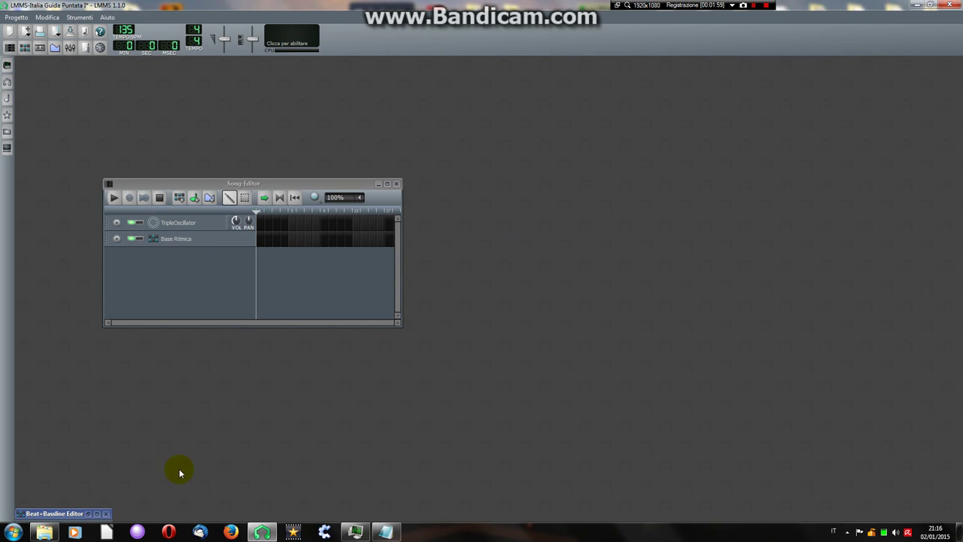
{"action": "left_click", "coordinate": [89, 515]}
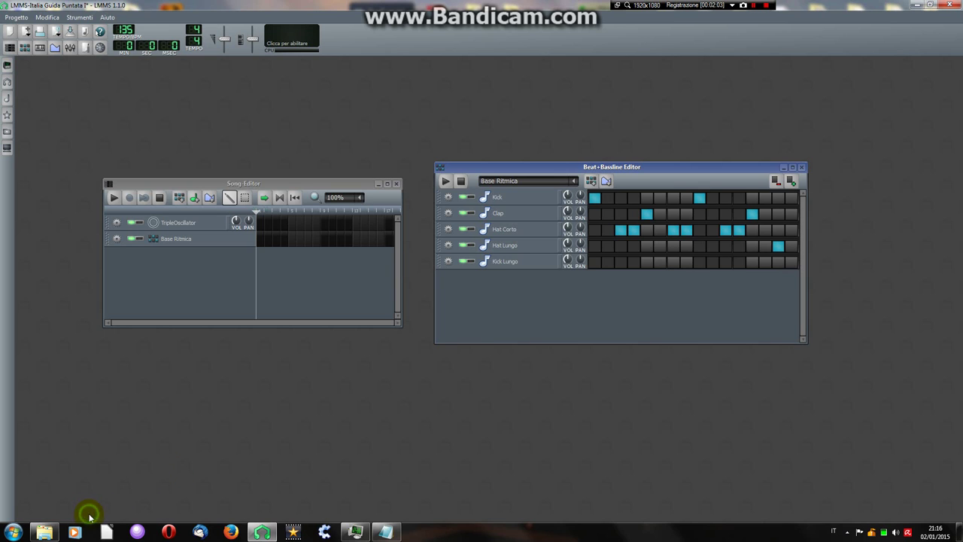
{"action": "left_click", "coordinate": [785, 168]}
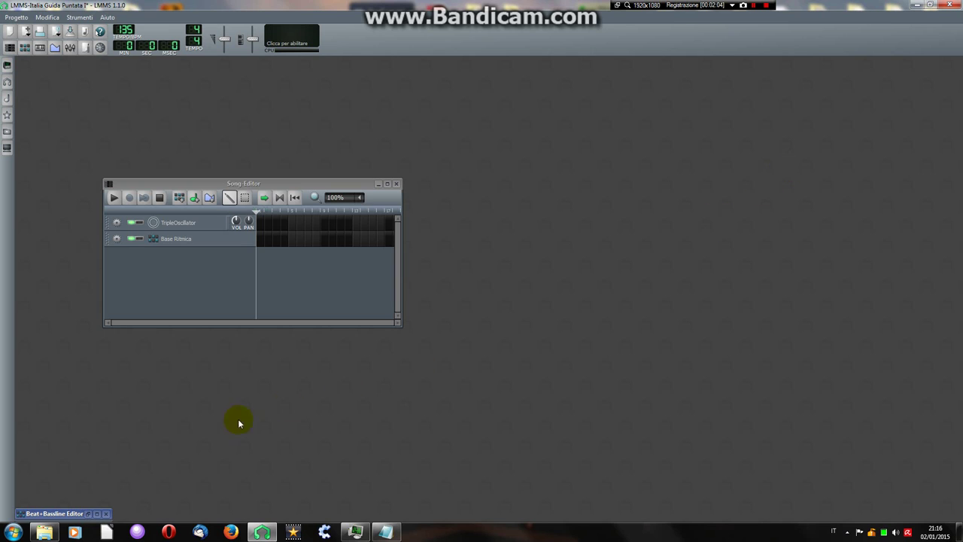
- Centre and enlarge the Song-Editor window, and place a one-bar block at bar 1 of the Base Ritmica track
{"action": "left_click_drag", "start_coordinate": [273, 186], "coordinate": [482, 195]}
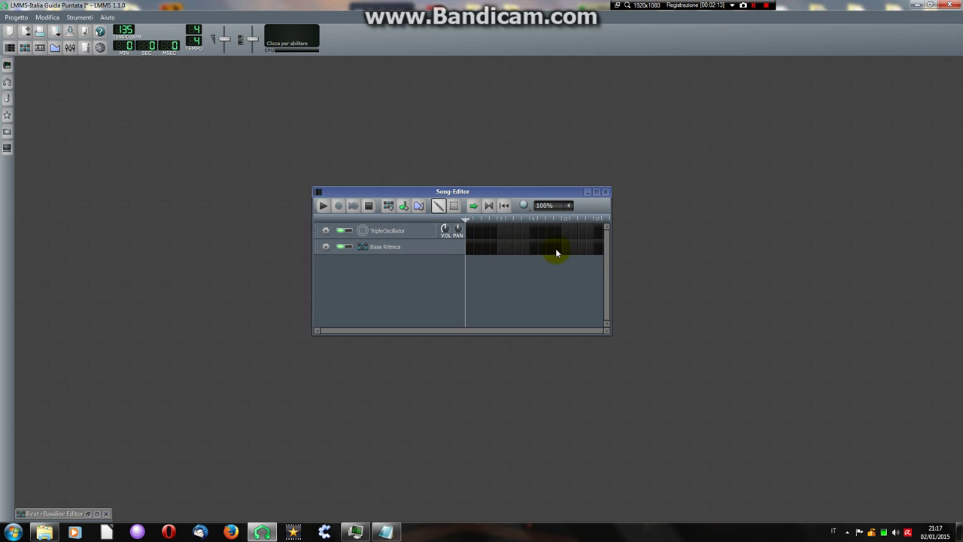
{"action": "left_click", "coordinate": [469, 249]}
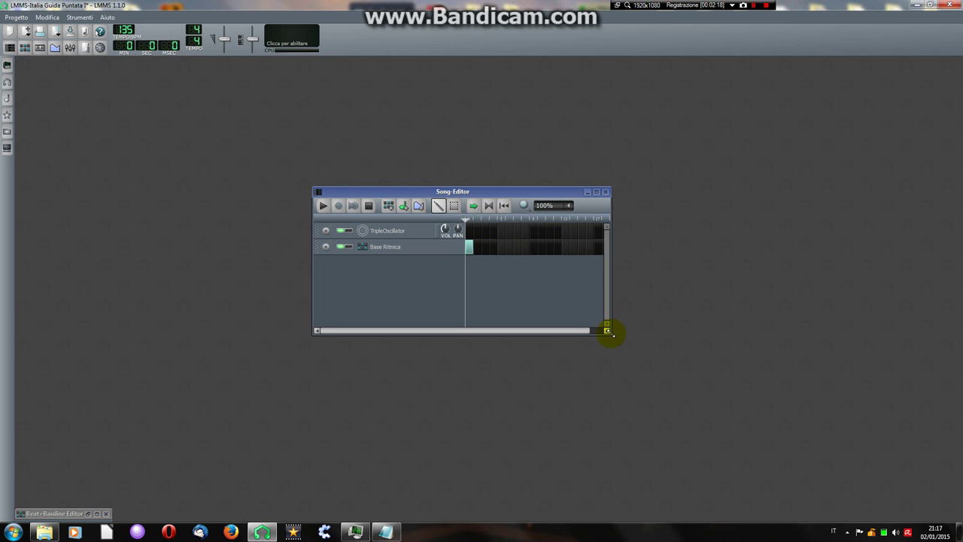
{"action": "left_click_drag", "start_coordinate": [608, 330], "coordinate": [707, 360]}
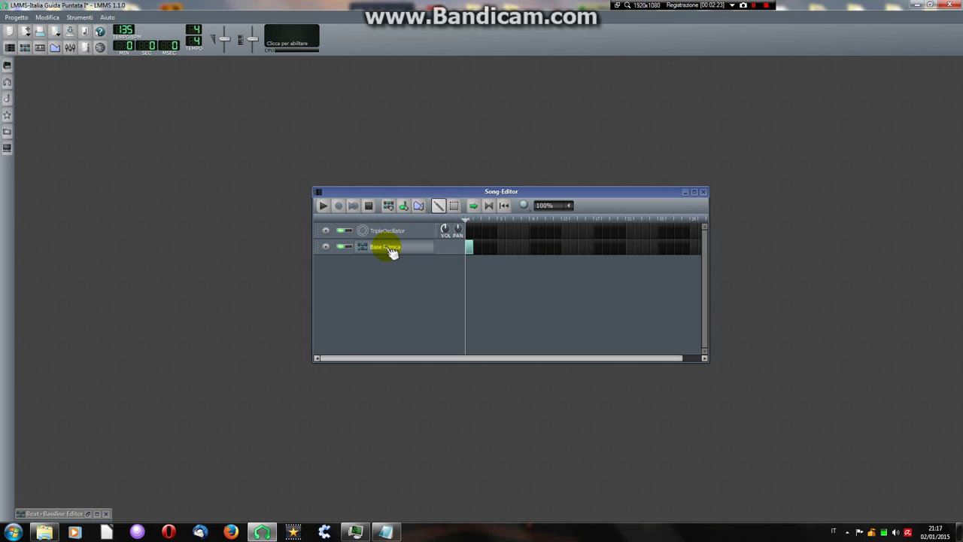
- Extend the Base Ritmica block at bar 1 to a length of eight bars
{"action": "left_click", "coordinate": [474, 247]}
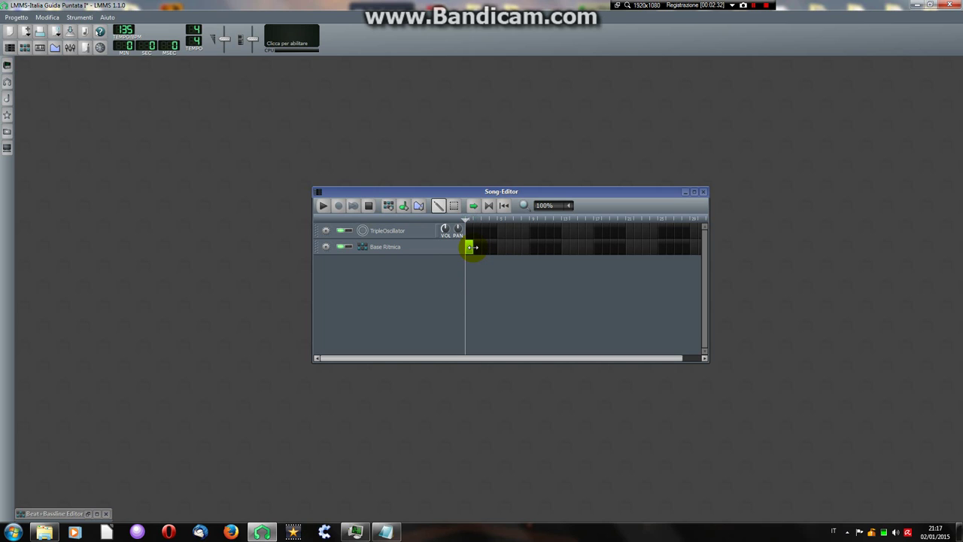
{"action": "left_click", "coordinate": [474, 246]}
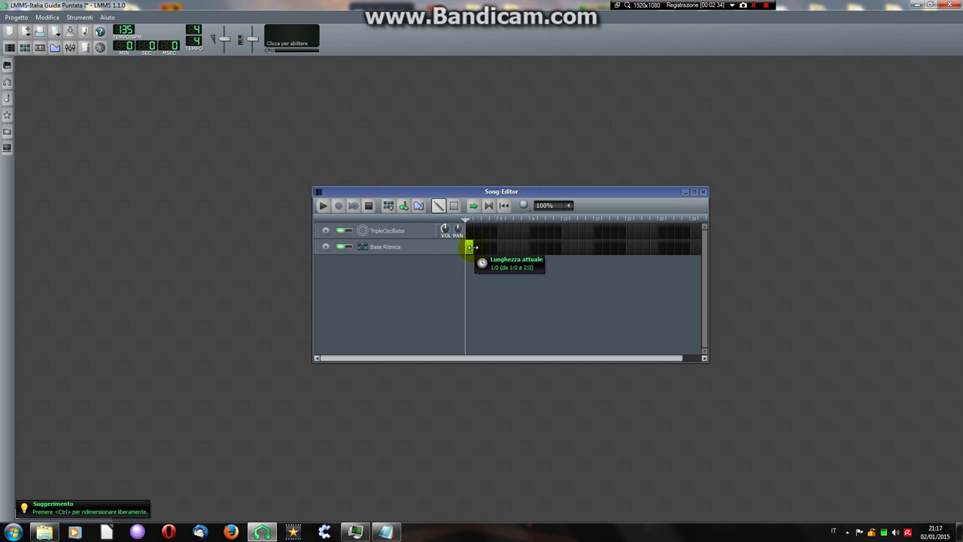
{"action": "left_click_drag", "start_coordinate": [474, 247], "coordinate": [529, 247]}
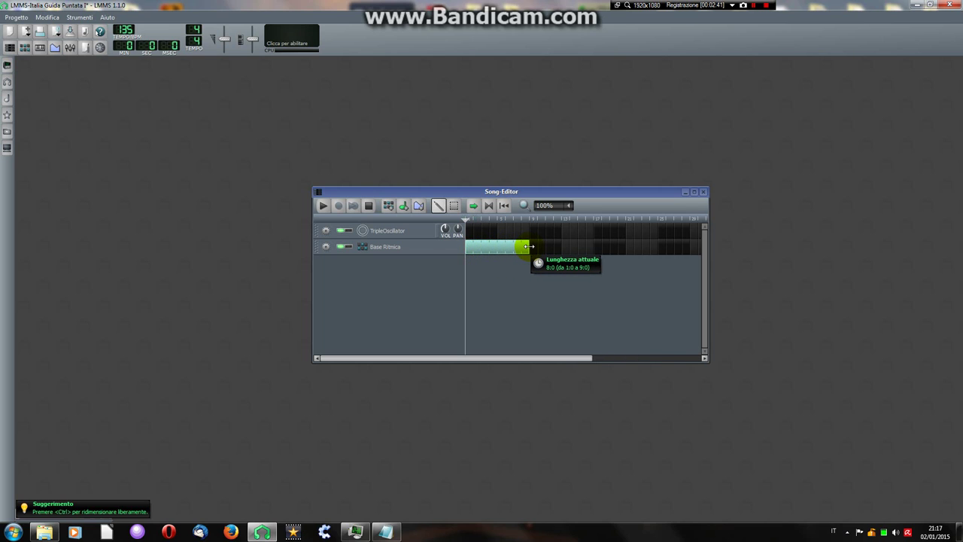
{"action": "left_click_drag", "start_coordinate": [529, 246], "coordinate": [529, 247]}
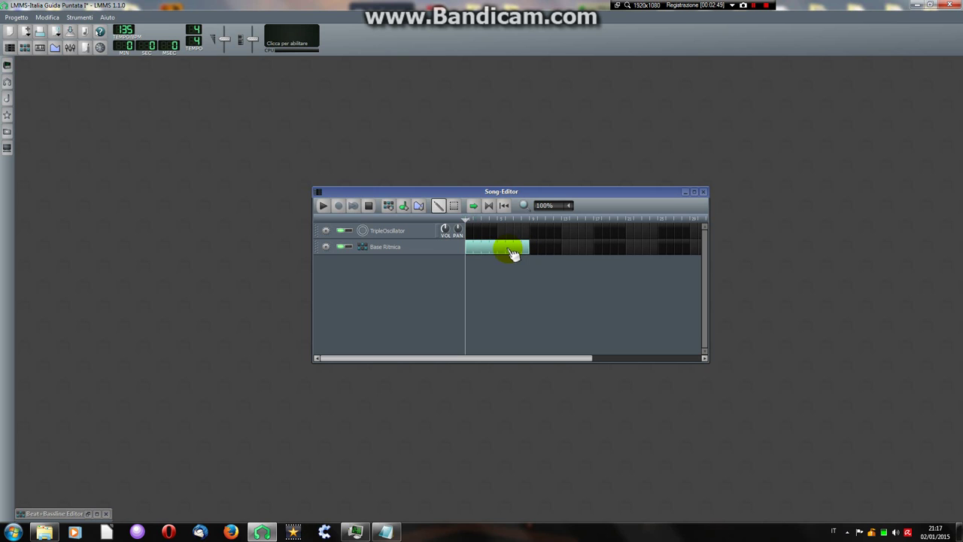
- Play the song from the start with the master output visualization enabled, and stop playback
{"action": "left_click", "coordinate": [325, 207]}
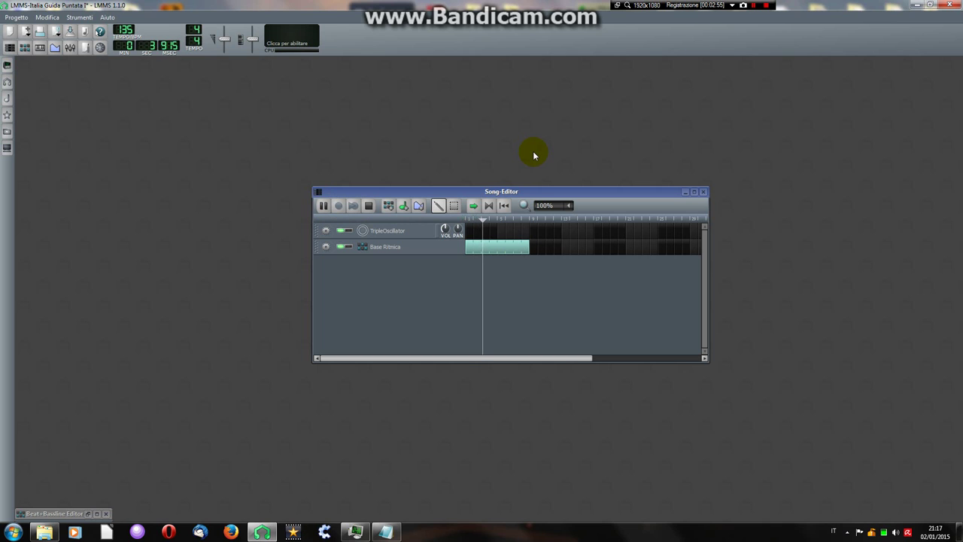
{"action": "left_click", "coordinate": [299, 39]}
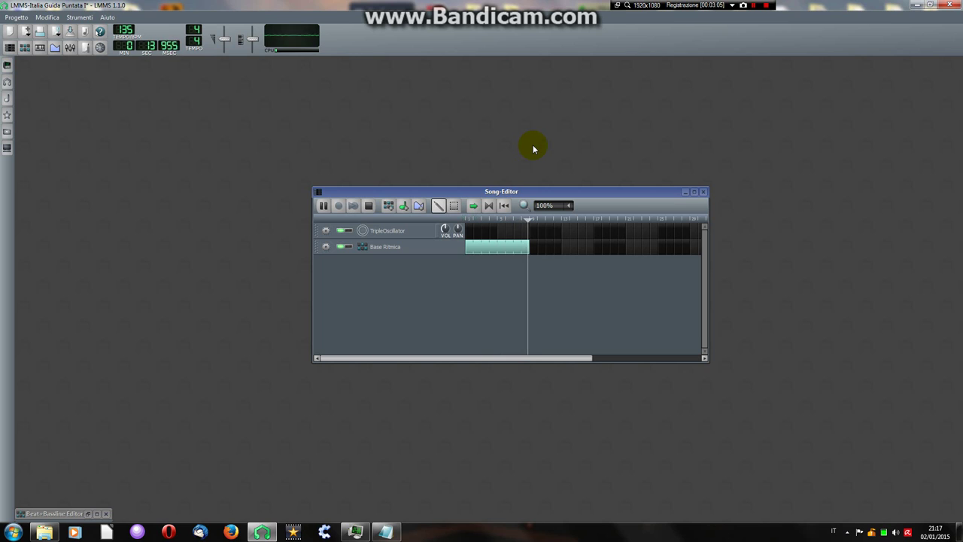
{"action": "left_click", "coordinate": [368, 206]}
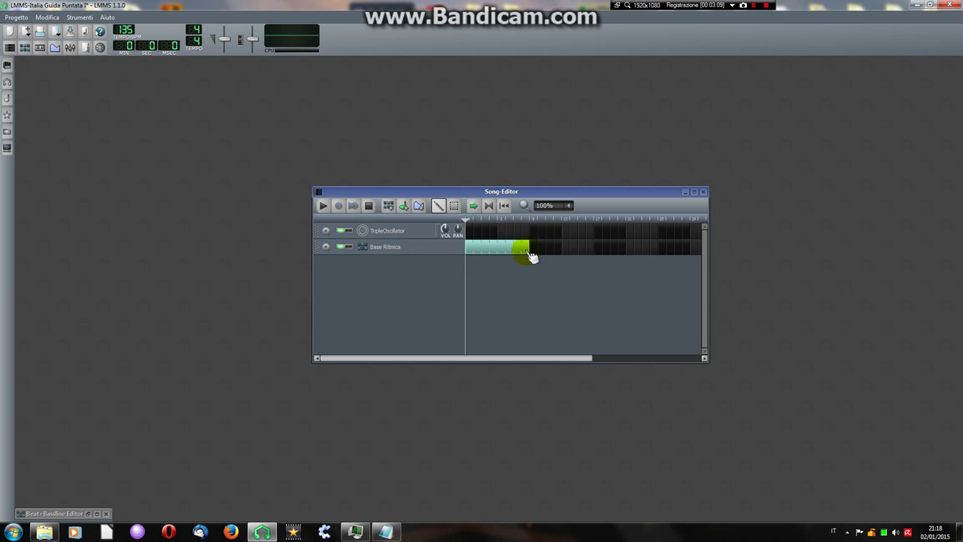
- Shorten the first Base Ritmica block to one bar and add single-bar blocks at bars 3, 6, 8, 11, 13, 17 and 19
{"action": "left_click_drag", "start_coordinate": [531, 257], "coordinate": [462, 250]}
{"action": "left_click", "coordinate": [485, 249]}
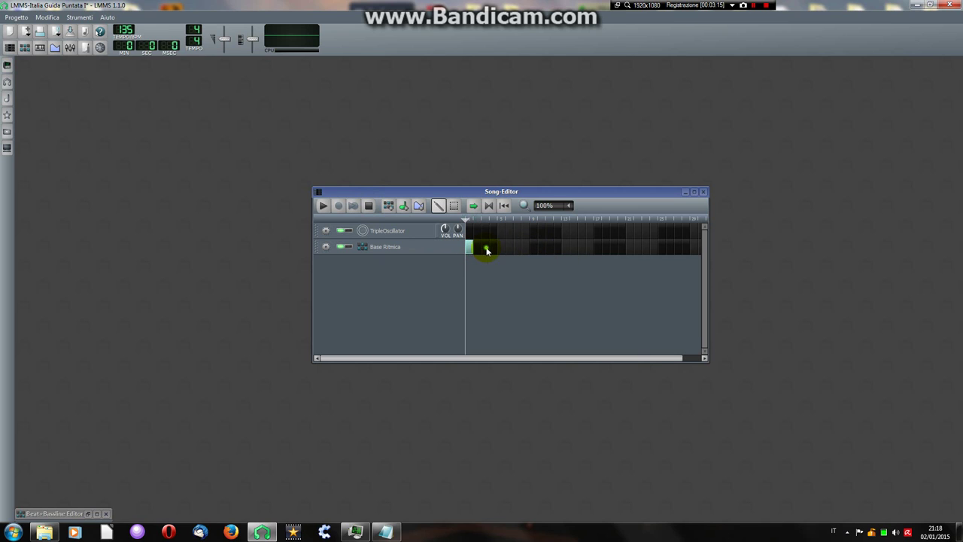
{"action": "left_click", "coordinate": [508, 249]}
{"action": "left_click", "coordinate": [526, 248]}
{"action": "left_click", "coordinate": [549, 249]}
{"action": "left_click", "coordinate": [565, 248]}
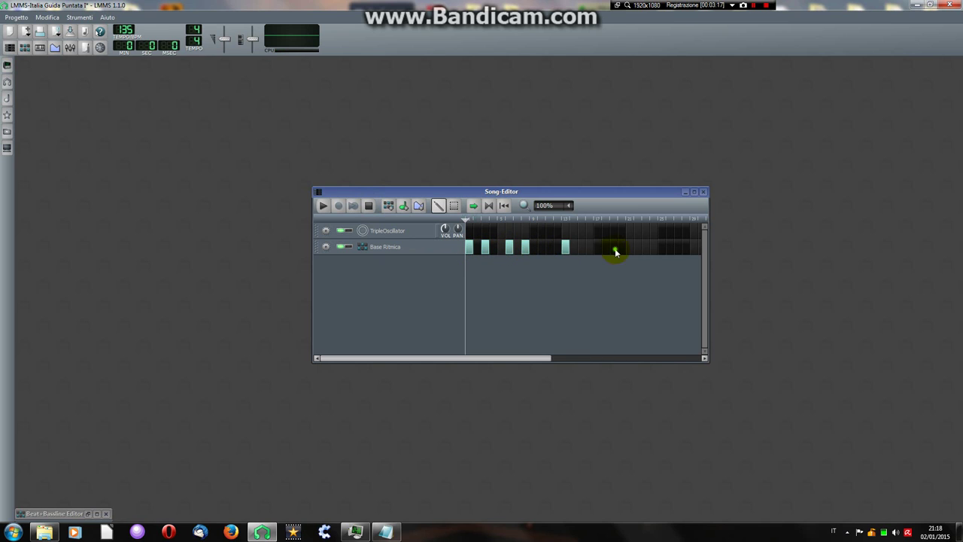
{"action": "left_click", "coordinate": [613, 248]}
{"action": "left_click", "coordinate": [596, 251]}
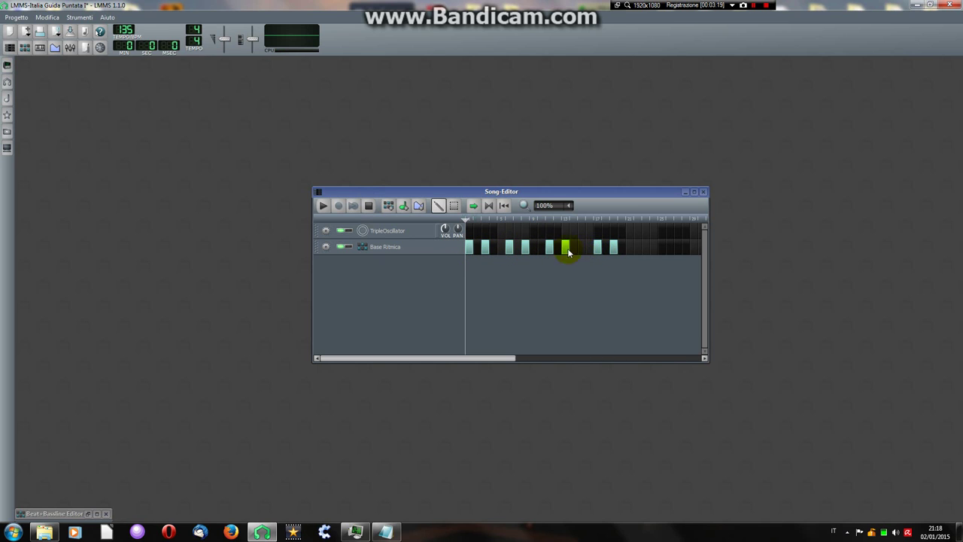
- Stretch the Base Ritmica block at bar 3 freely and set its length to two bars
{"action": "left_click", "coordinate": [493, 249]}
{"action": "mouse_move", "coordinate": [489, 247]}
{"action": "left_mouse_down"}
{"action": "mouse_move", "coordinate": [531, 246]}
{"action": "mouse_move", "coordinate": [489, 248]}
{"action": "mouse_move", "coordinate": [502, 248]}
{"action": "left_mouse_up"}
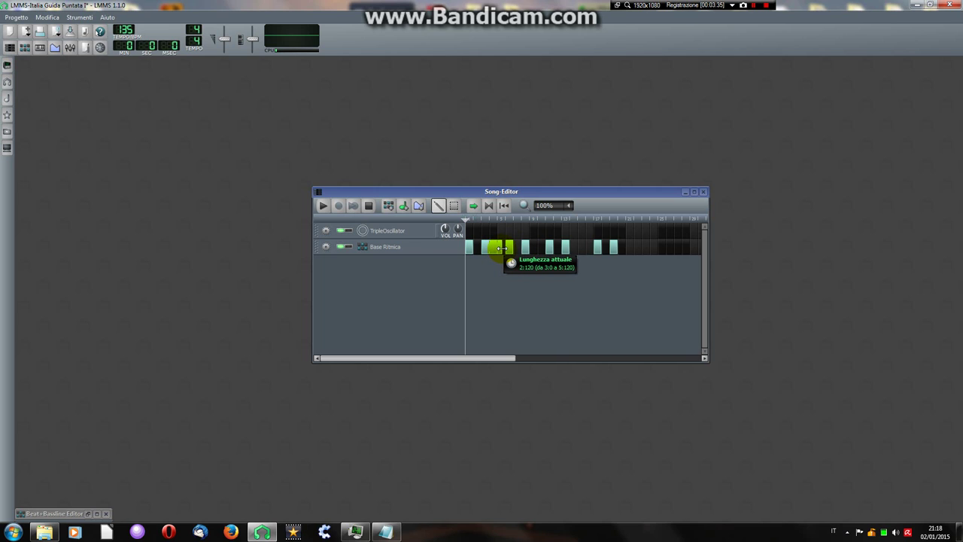
{"action": "mouse_move", "coordinate": [502, 248]}
{"action": "left_mouse_down"}
{"action": "mouse_move", "coordinate": [489, 248]}
{"action": "mouse_move", "coordinate": [512, 249]}
{"action": "mouse_move", "coordinate": [486, 248]}
{"action": "mouse_move", "coordinate": [519, 248]}
{"action": "mouse_move", "coordinate": [496, 249]}
{"action": "left_mouse_up"}
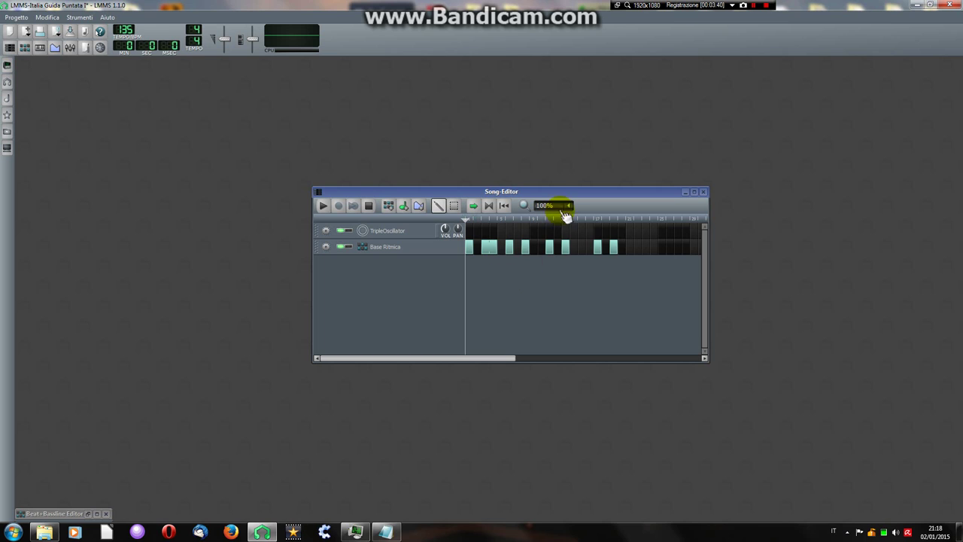
- Try resizing the first Base Ritmica block at 400% zoom, and return the Song-Editor zoom to 100%
{"action": "left_click_drag", "start_coordinate": [555, 197], "coordinate": [507, 179]}
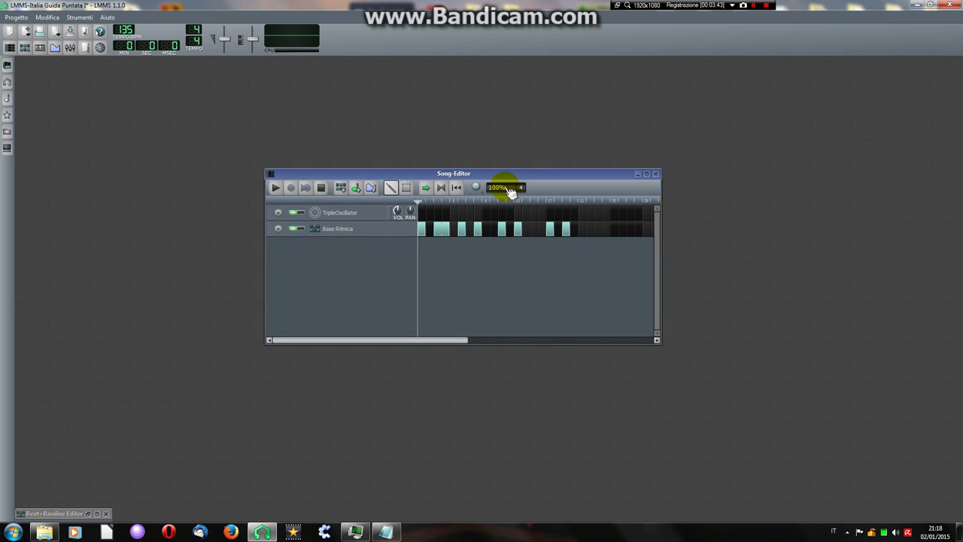
{"action": "scroll", "coordinate": [508, 189], "scroll_direction": "down", "scroll_amount": 2}
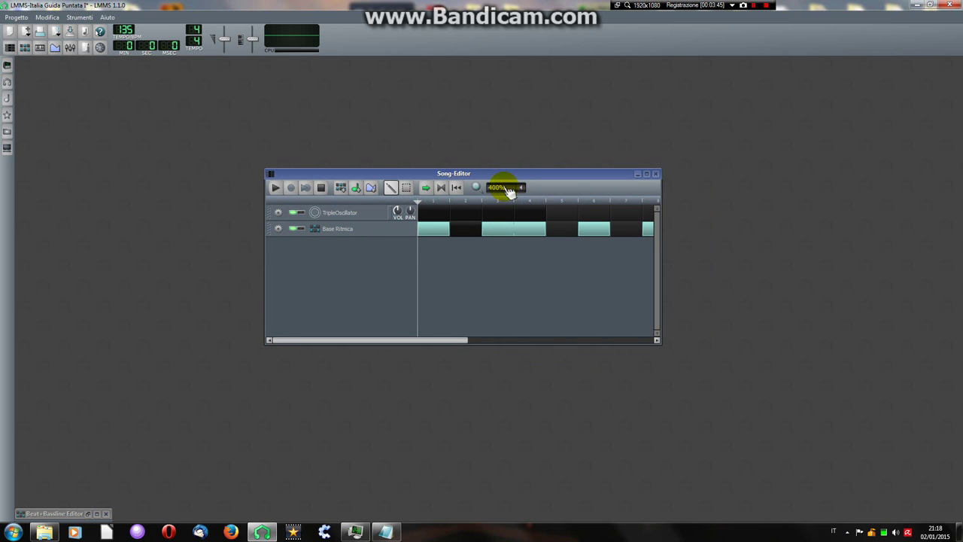
{"action": "mouse_move", "coordinate": [448, 229]}
{"action": "left_mouse_down"}
{"action": "mouse_move", "coordinate": [461, 229]}
{"action": "mouse_move", "coordinate": [440, 230]}
{"action": "left_mouse_up"}
{"action": "left_click_drag", "start_coordinate": [455, 231], "coordinate": [447, 237]}
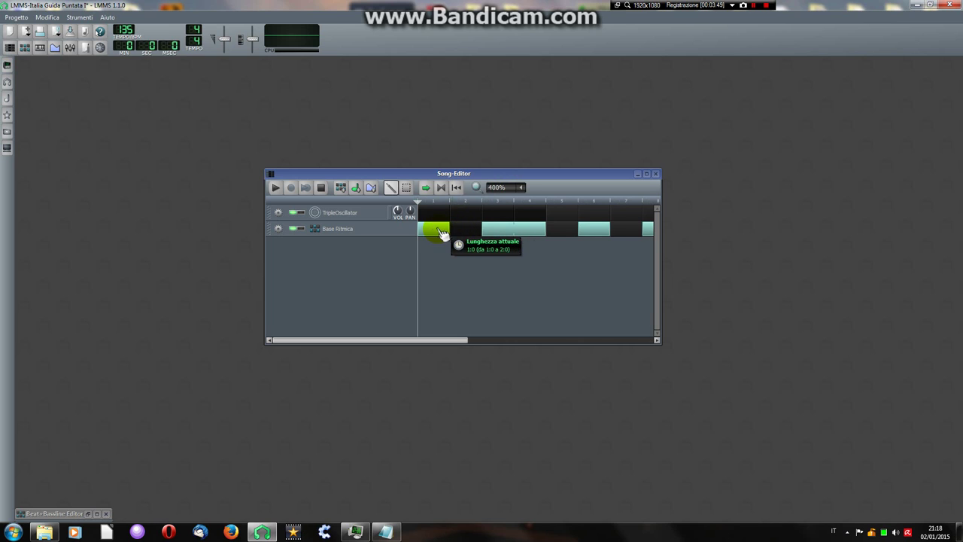
{"action": "left_click", "coordinate": [497, 189]}
{"action": "left_click", "coordinate": [496, 188]}
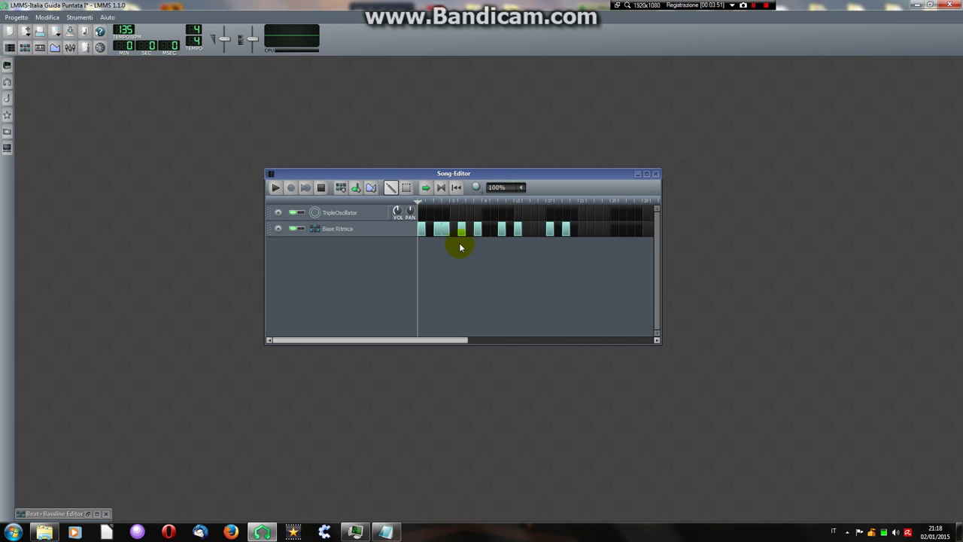
- Delete every Base Ritmica block in the Song-Editor except the one at bar 1
{"action": "left_click_drag", "start_coordinate": [458, 230], "coordinate": [505, 230]}
{"action": "middle_click", "coordinate": [503, 229]}
{"action": "middle_click", "coordinate": [519, 229]}
{"action": "right_click", "coordinate": [550, 229]}
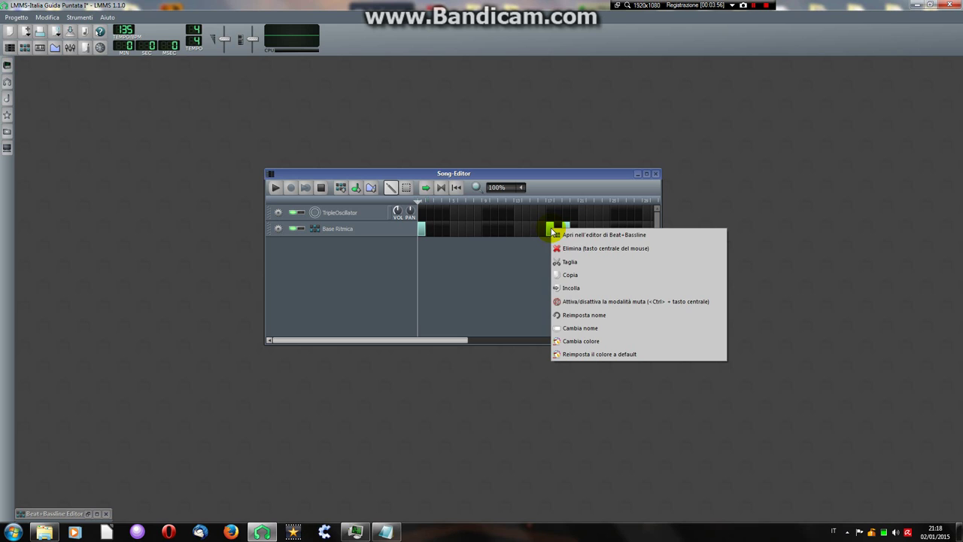
{"action": "left_click", "coordinate": [598, 248]}
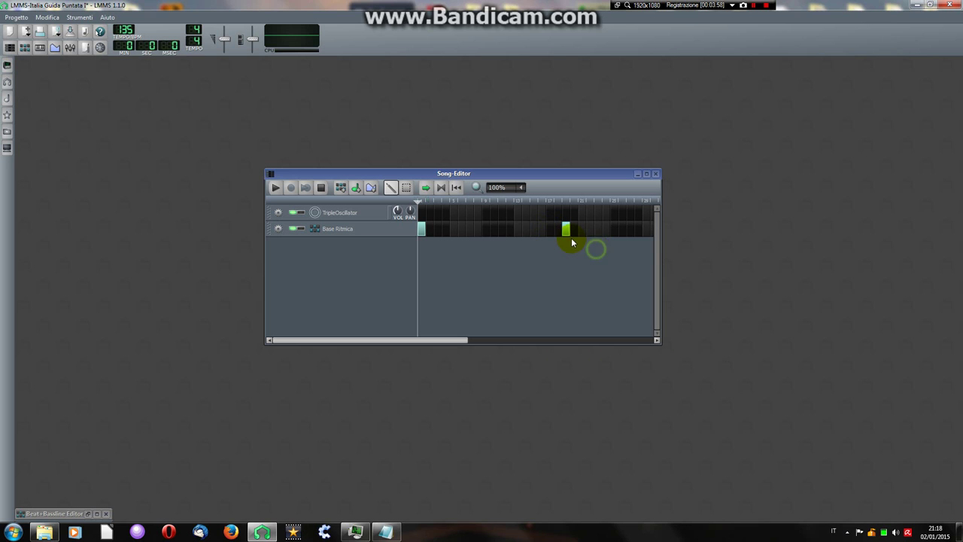
{"action": "right_click", "coordinate": [566, 229]}
{"action": "left_click", "coordinate": [585, 248]}
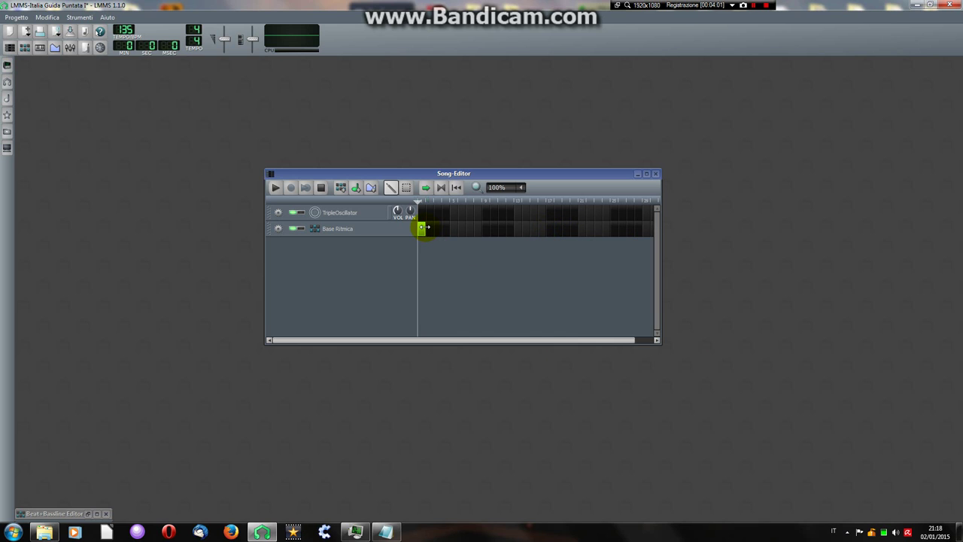
- Stretch the Base Ritmica block at bar 1 to a length of four bars
{"action": "left_click", "coordinate": [425, 229]}
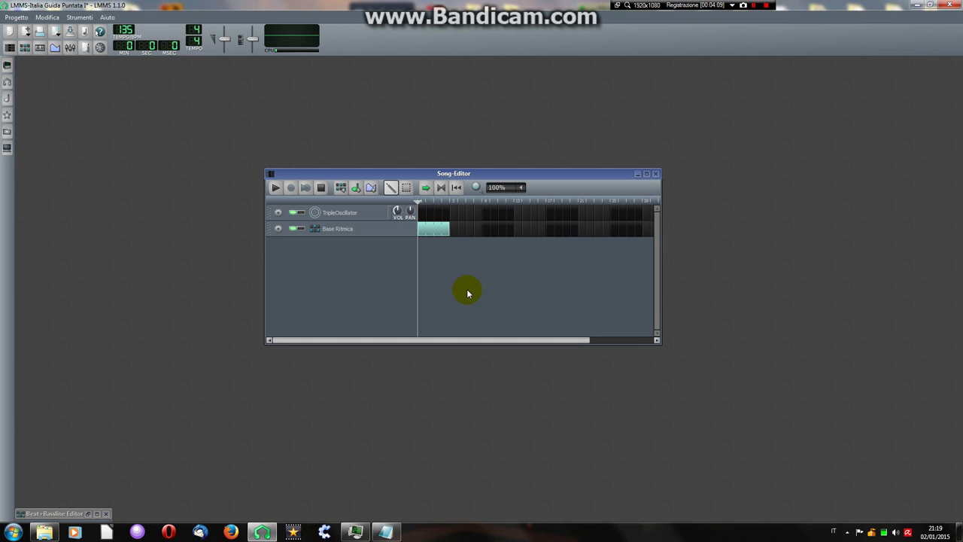
{"action": "left_click_drag", "start_coordinate": [436, 174], "coordinate": [444, 192]}
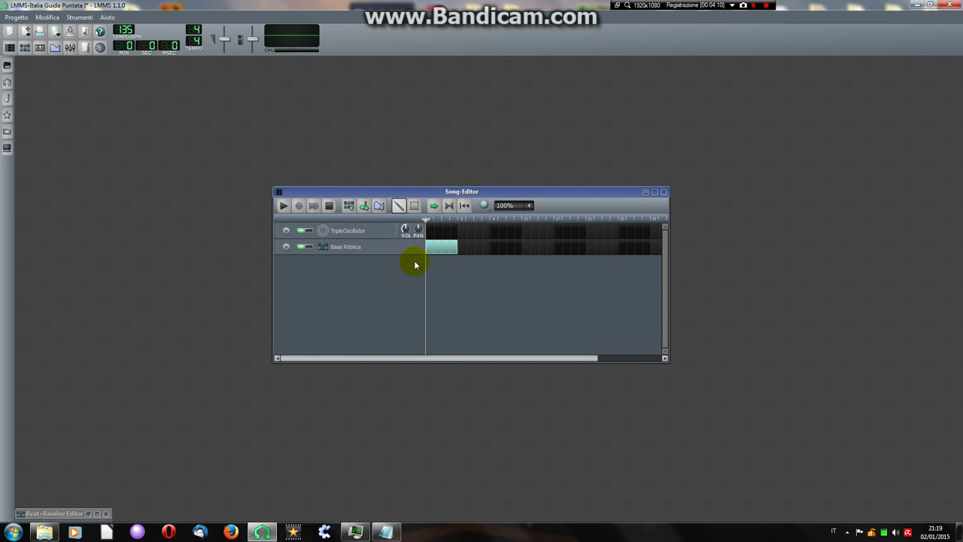
- Open the Base Ritmica pattern in the Beat+Bassline Editor, place it beside the Song-Editor, and play it briefly
{"action": "left_click_drag", "start_coordinate": [431, 256], "coordinate": [440, 257]}
{"action": "double_click", "coordinate": [440, 253]}
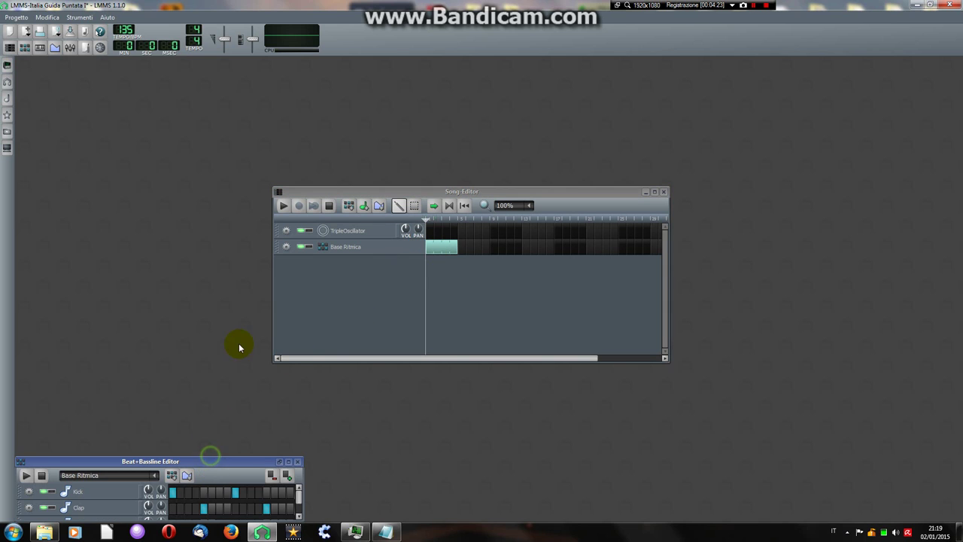
{"action": "left_click", "coordinate": [278, 462]}
{"action": "left_click_drag", "start_coordinate": [611, 165], "coordinate": [842, 173]}
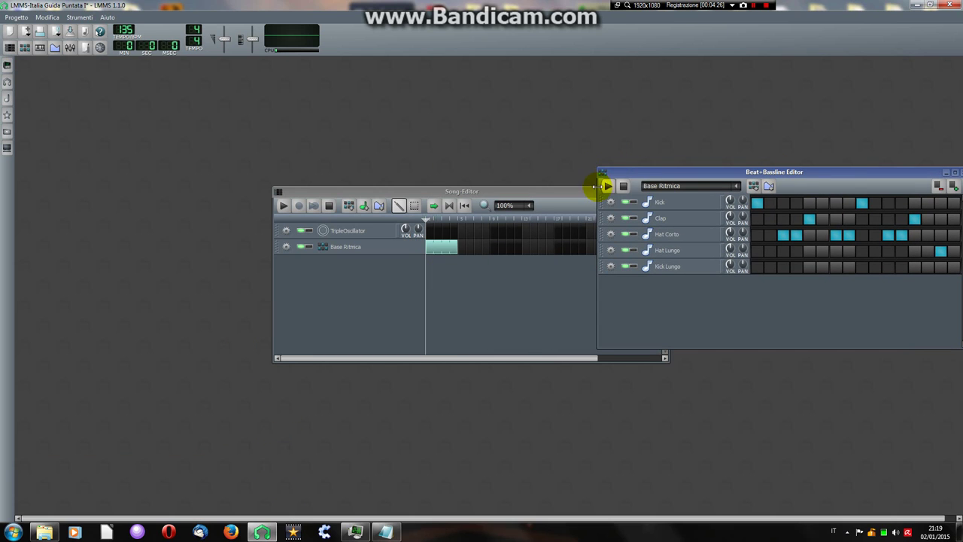
{"action": "left_click", "coordinate": [608, 186]}
{"action": "left_click", "coordinate": [623, 186]}
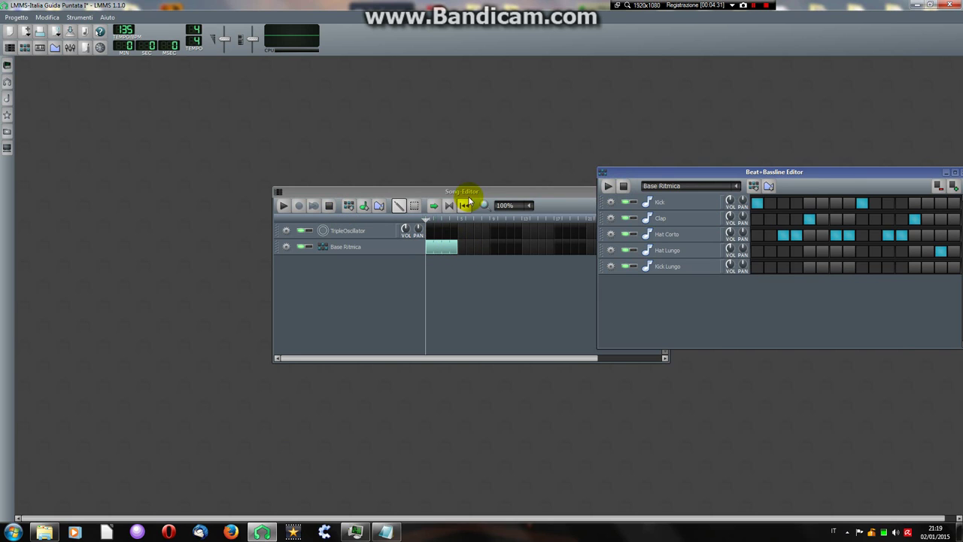
{"action": "left_click_drag", "start_coordinate": [469, 190], "coordinate": [425, 189]}
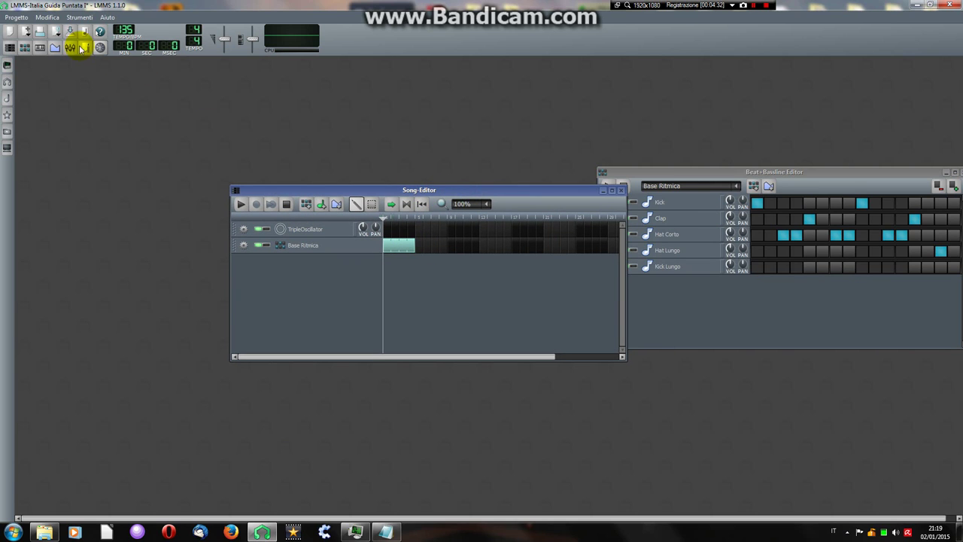
{"action": "left_click", "coordinate": [23, 19]}
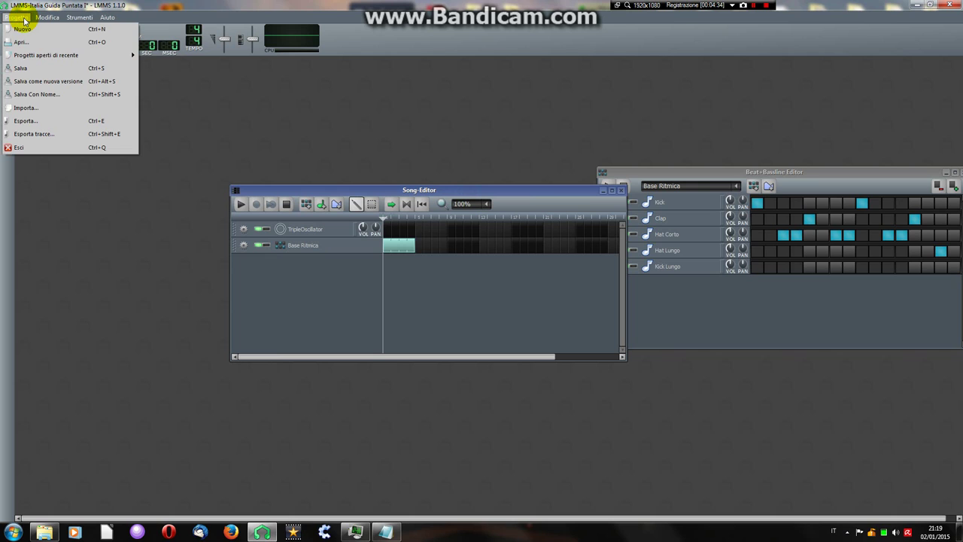
{"action": "left_click", "coordinate": [52, 125]}
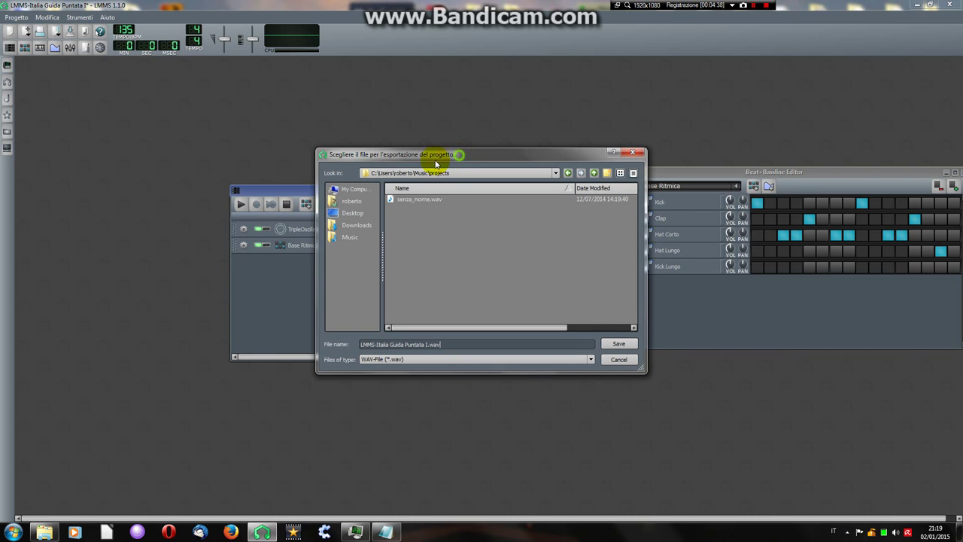
{"action": "left_click_drag", "start_coordinate": [435, 161], "coordinate": [399, 166]}
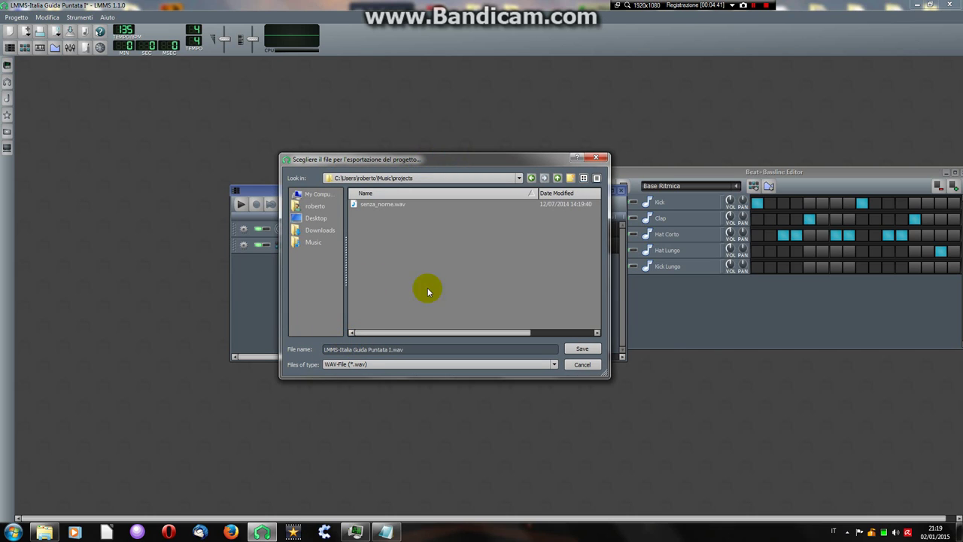
{"action": "left_click", "coordinate": [598, 160]}
- Move the Song-Editor clear of the Beat+Bassline Editor and open the TripleOscillator instrument window between them
{"action": "left_click_drag", "start_coordinate": [580, 190], "coordinate": [546, 182]}
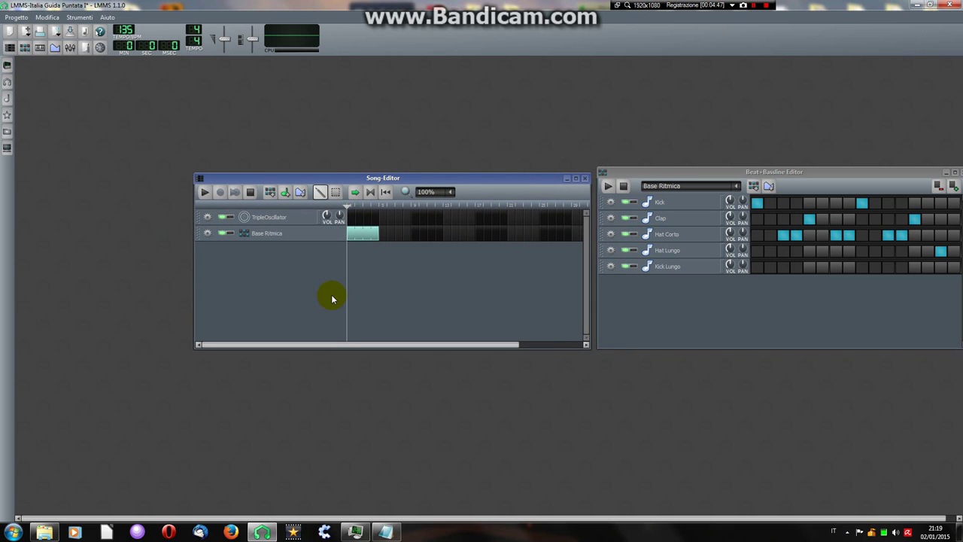
{"action": "left_click", "coordinate": [295, 225]}
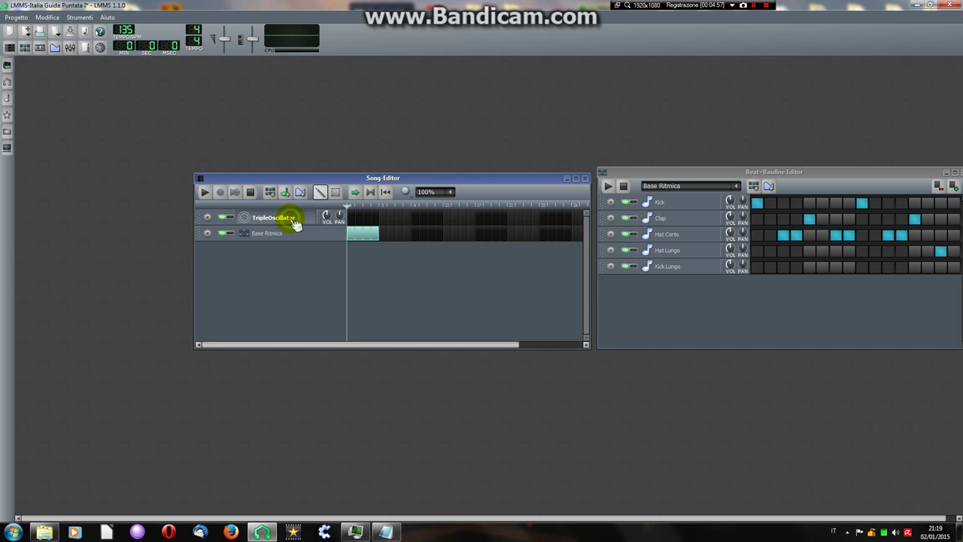
{"action": "left_click_drag", "start_coordinate": [90, 61], "coordinate": [632, 146]}
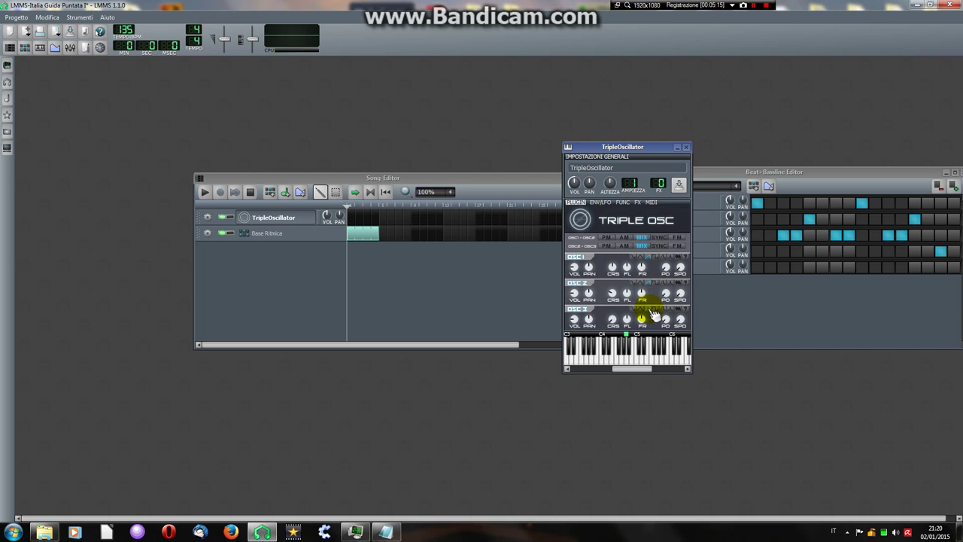
- Raise the coarse tuning of oscillators 2 and 3 and lower the TripleOscillator's overall volume
{"action": "left_click", "coordinate": [614, 295]}
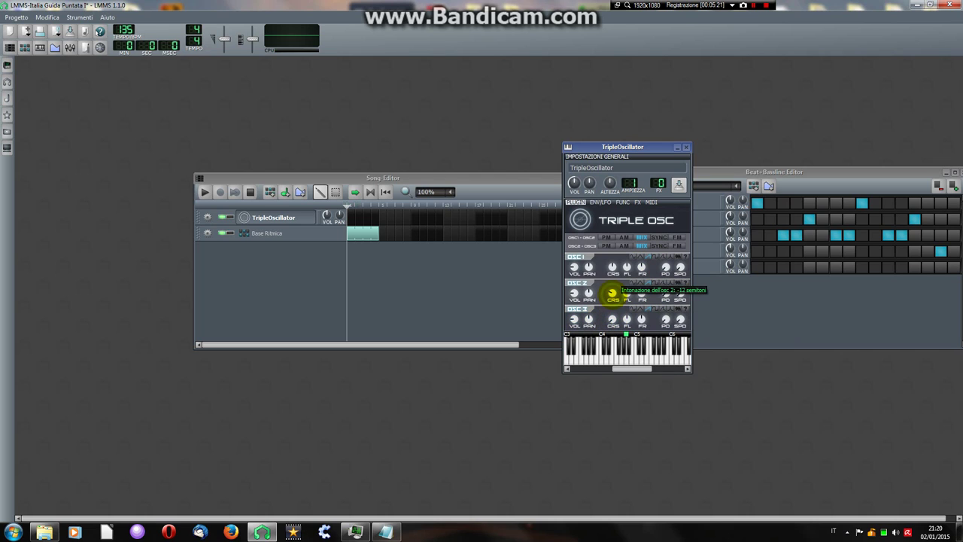
{"action": "left_click_drag", "start_coordinate": [613, 293], "coordinate": [614, 267]}
{"action": "left_click", "coordinate": [612, 320]}
{"action": "left_click", "coordinate": [643, 319]}
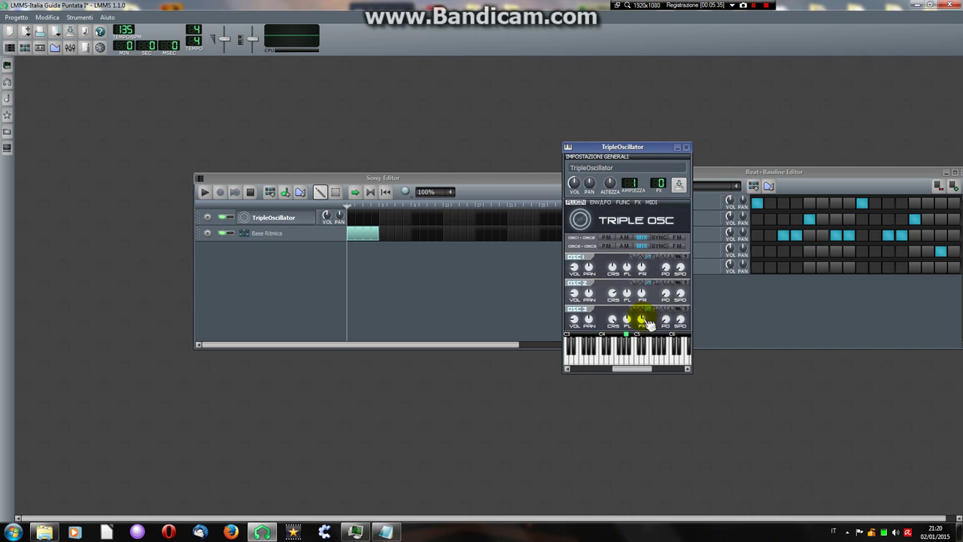
{"action": "left_click", "coordinate": [575, 186]}
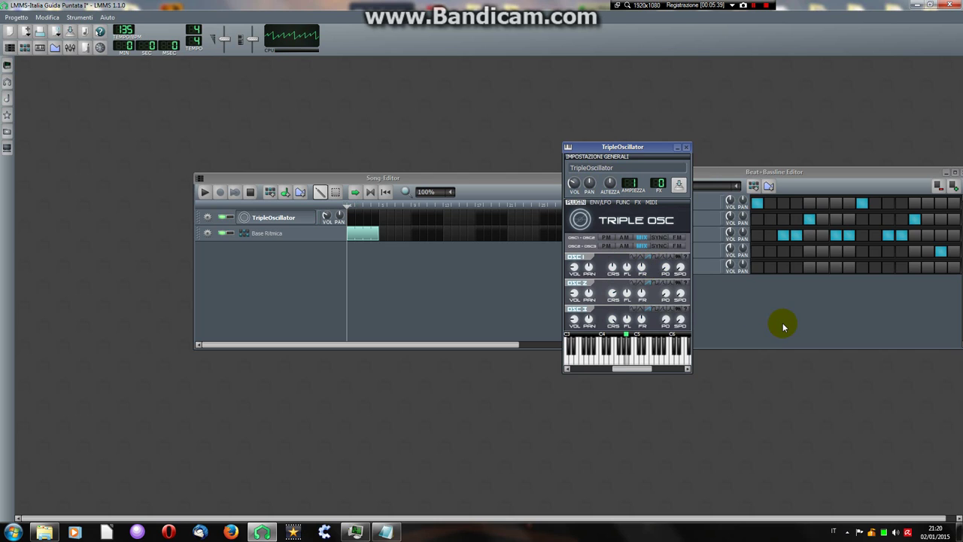
{"action": "left_click", "coordinate": [627, 268]}
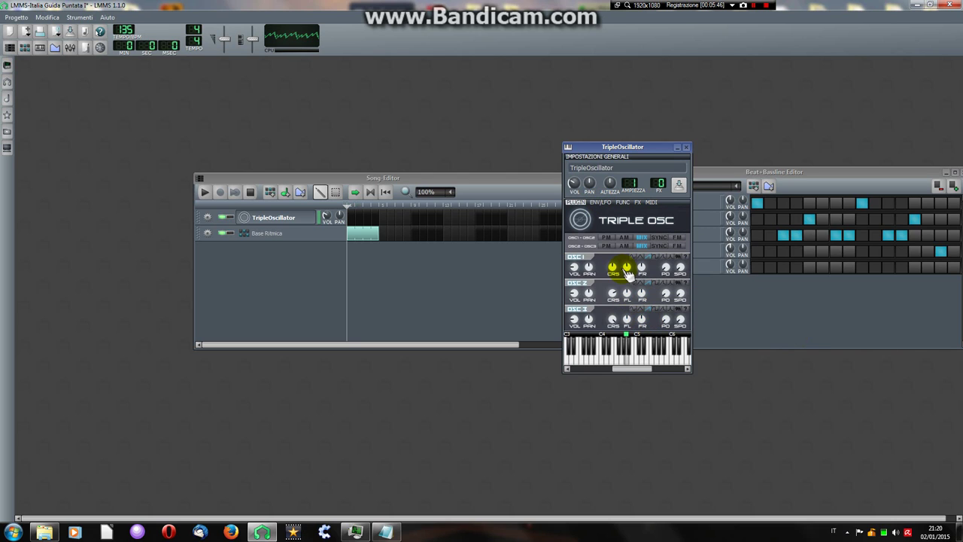
- Enable the TripleOscillator's PassaBasso filter and lower its cutoff frequency
{"action": "left_click", "coordinate": [605, 203]}
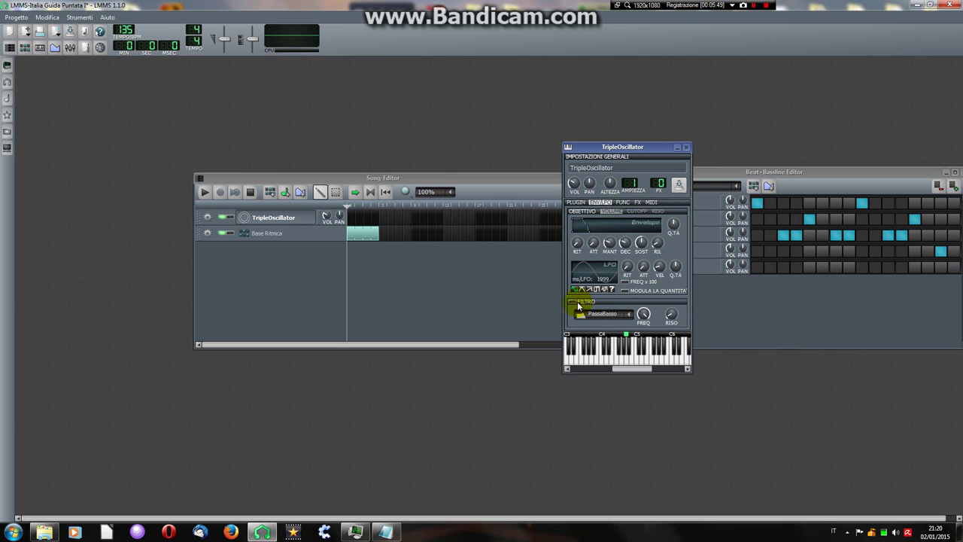
{"action": "left_click", "coordinate": [573, 301]}
{"action": "mouse_move", "coordinate": [644, 313]}
{"action": "scroll", "coordinate": [644, 314], "scroll_direction": "down", "scroll_amount": 10}
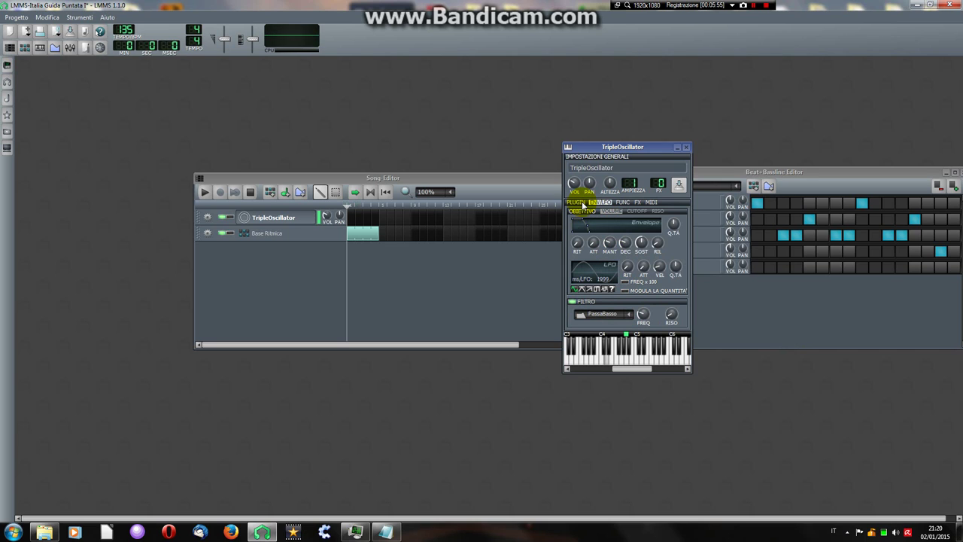
{"action": "left_click", "coordinate": [581, 204]}
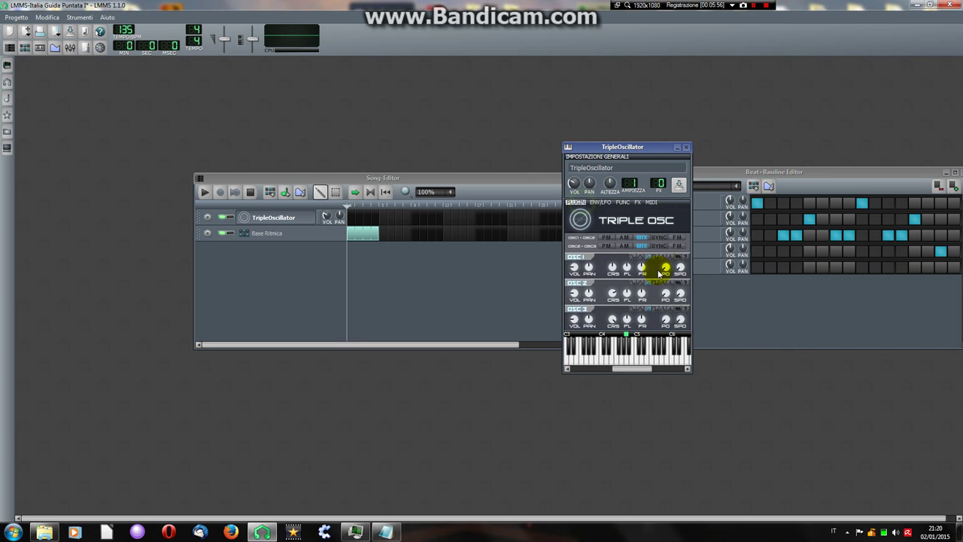
- Adjust oscillator 2's left-channel fine tuning and its phase offset in TripleOscillator
{"action": "mouse_move", "coordinate": [626, 267]}
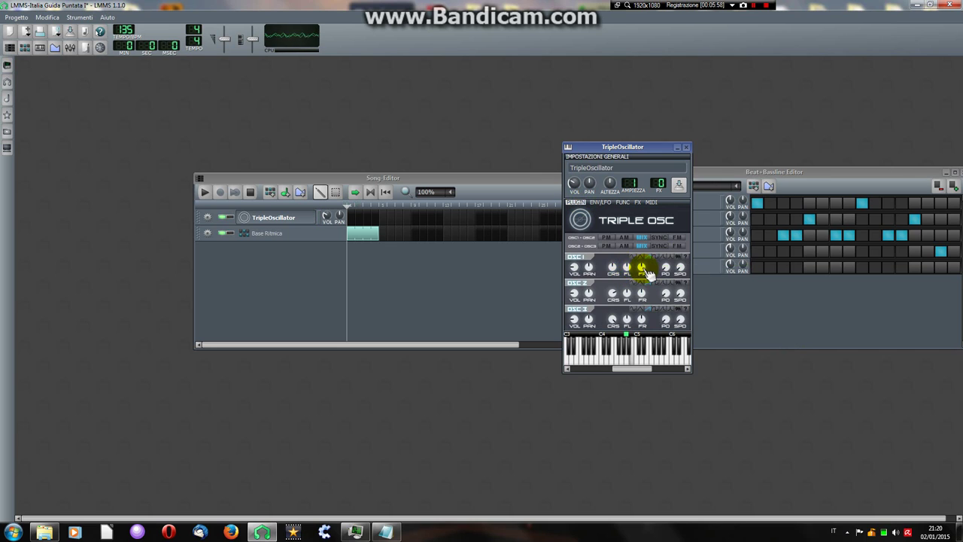
{"action": "mouse_move", "coordinate": [642, 293]}
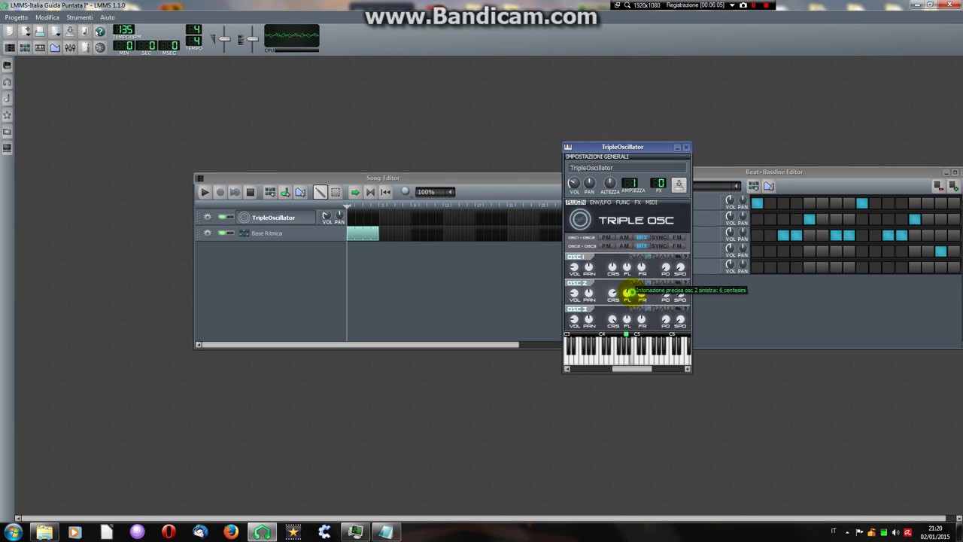
{"action": "left_click_drag", "start_coordinate": [627, 293], "coordinate": [636, 295]}
{"action": "left_click", "coordinate": [666, 293]}
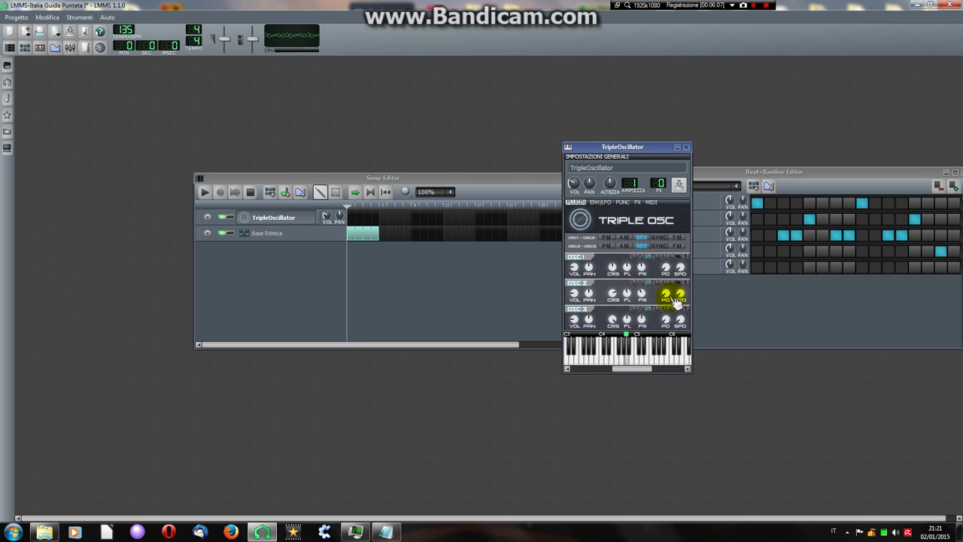
{"action": "left_click", "coordinate": [679, 296]}
{"action": "left_click", "coordinate": [666, 294]}
{"action": "mouse_move", "coordinate": [666, 294]}
{"action": "left_mouse_down"}
{"action": "mouse_move", "coordinate": [699, 307]}
{"action": "mouse_move", "coordinate": [666, 293]}
{"action": "left_mouse_up"}
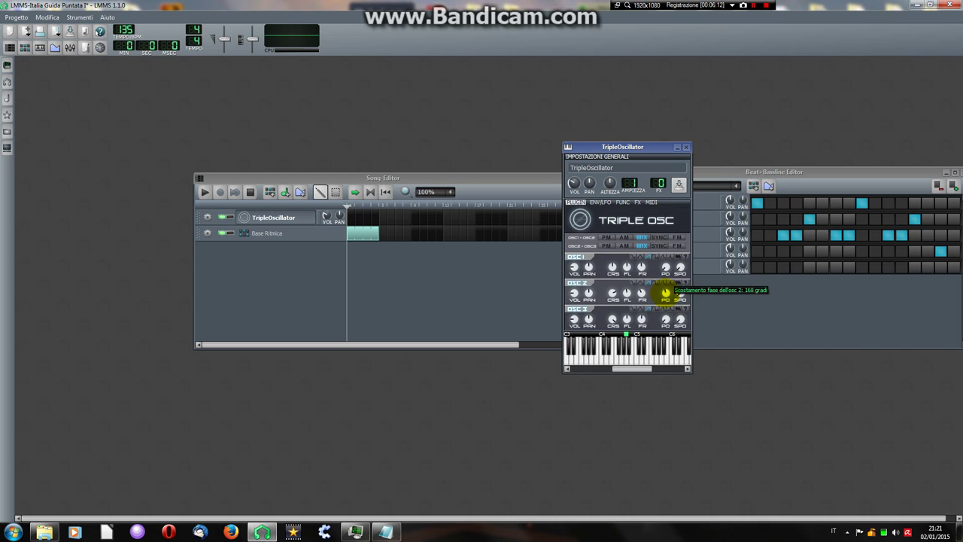
{"action": "left_click_drag", "start_coordinate": [666, 293], "coordinate": [667, 294]}
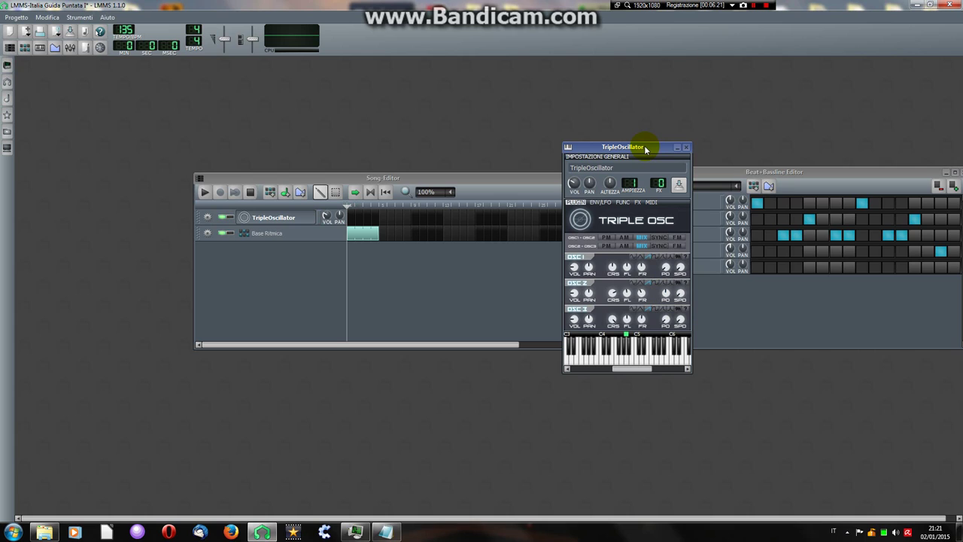
- Raise the TripleOscillator's volume envelope amount and try a longer attack, returning the attack to its minimum before closing the instrument
{"action": "left_click", "coordinate": [600, 203]}
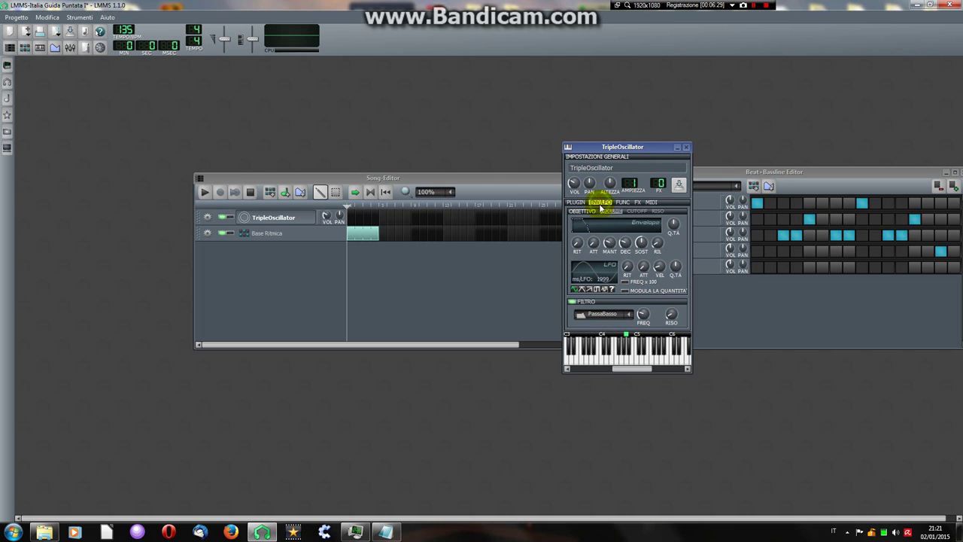
{"action": "left_click_drag", "start_coordinate": [591, 244], "coordinate": [593, 248]}
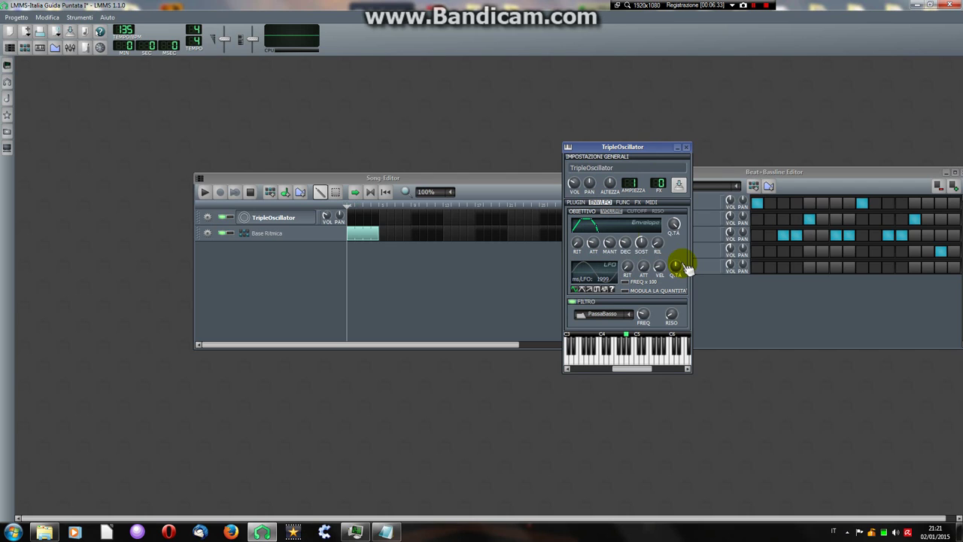
{"action": "scroll", "coordinate": [593, 242], "scroll_direction": "down", "scroll_amount": 3}
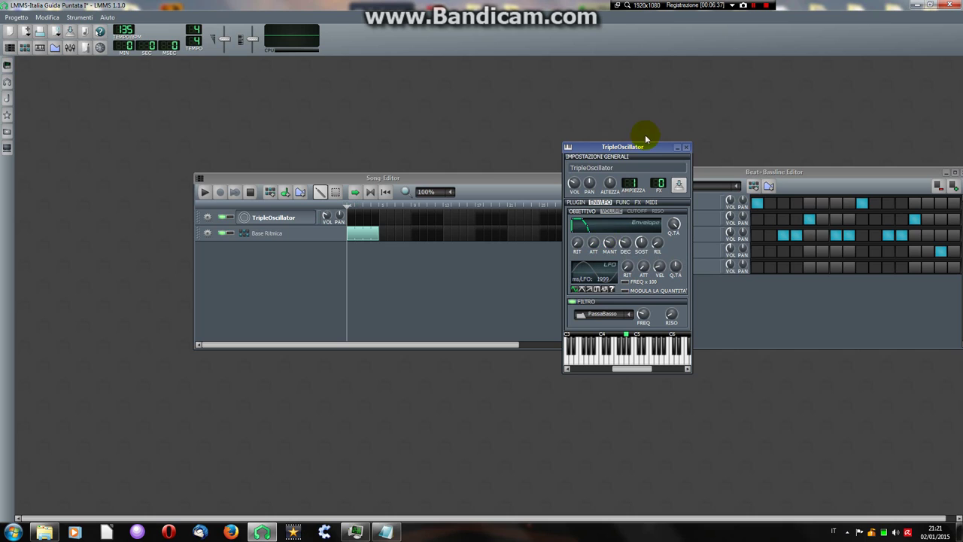
{"action": "left_click", "coordinate": [574, 204]}
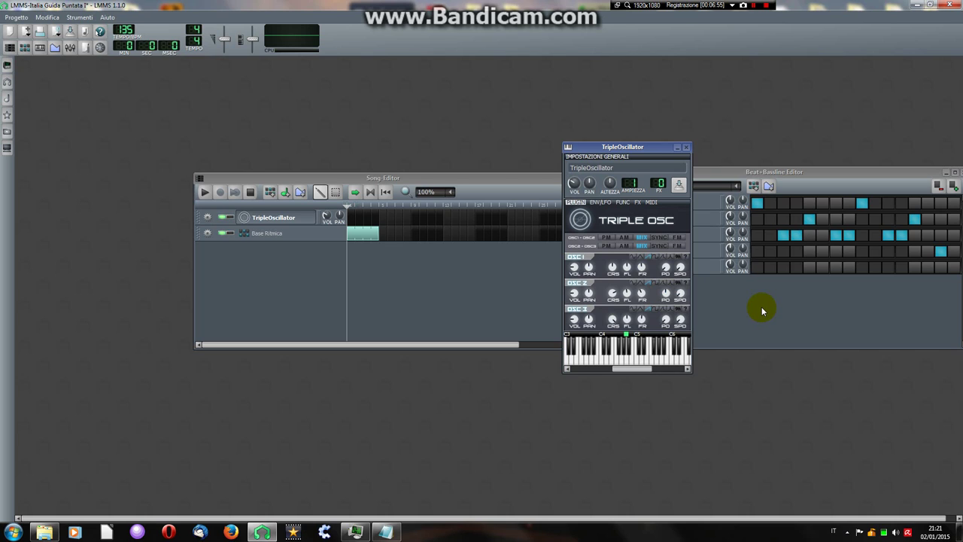
{"action": "left_click_drag", "start_coordinate": [640, 148], "coordinate": [611, 158]}
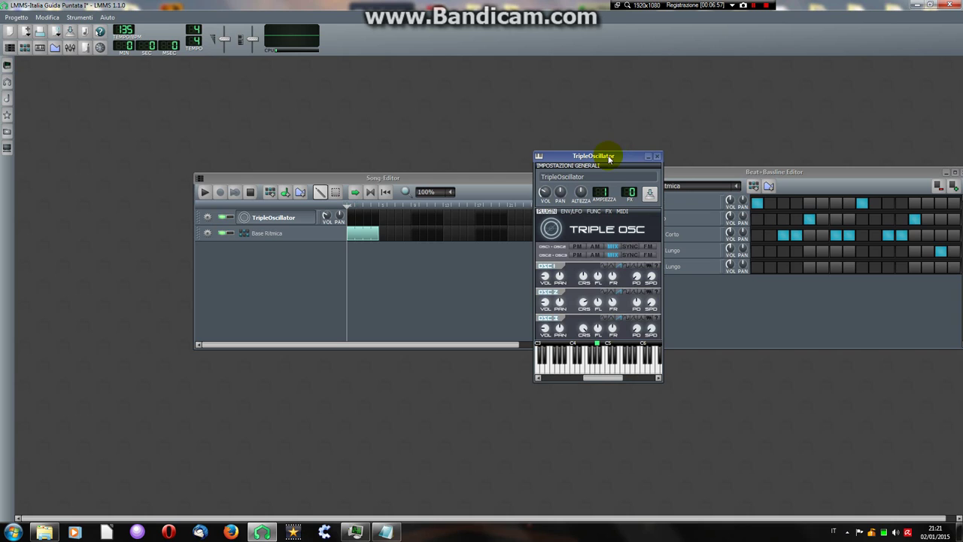
{"action": "left_click", "coordinate": [658, 156]}
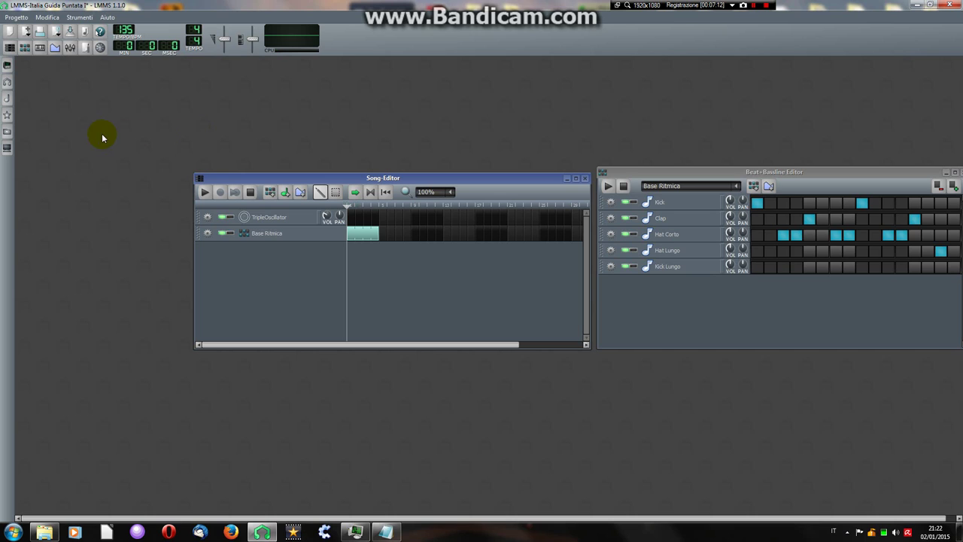
- Load the TB303.xpf preset from the TripleOscillator preset folder onto the TripleOscillator track in the Song-Editor
{"action": "left_click", "coordinate": [8, 117]}
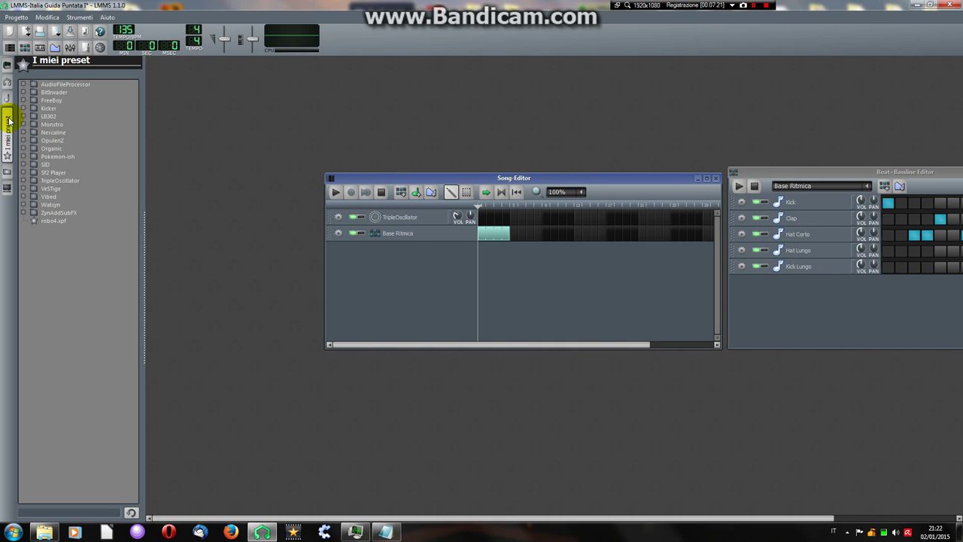
{"action": "left_click", "coordinate": [26, 183]}
{"action": "scroll", "coordinate": [93, 262], "scroll_direction": "down", "scroll_amount": 4}
{"action": "scroll", "coordinate": [93, 262], "scroll_direction": "down", "scroll_amount": 3}
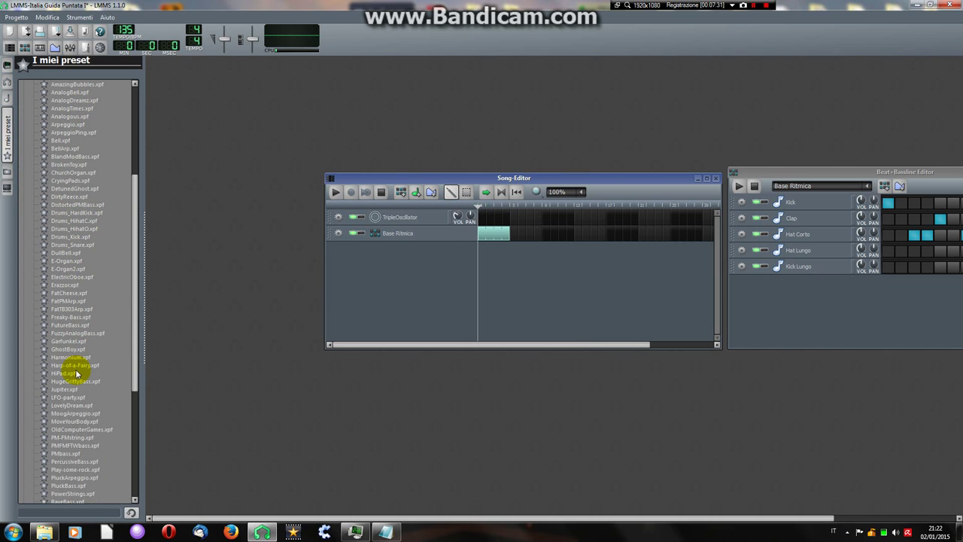
{"action": "scroll", "coordinate": [79, 371], "scroll_direction": "down", "scroll_amount": 2}
{"action": "scroll", "coordinate": [77, 371], "scroll_direction": "down", "scroll_amount": 6}
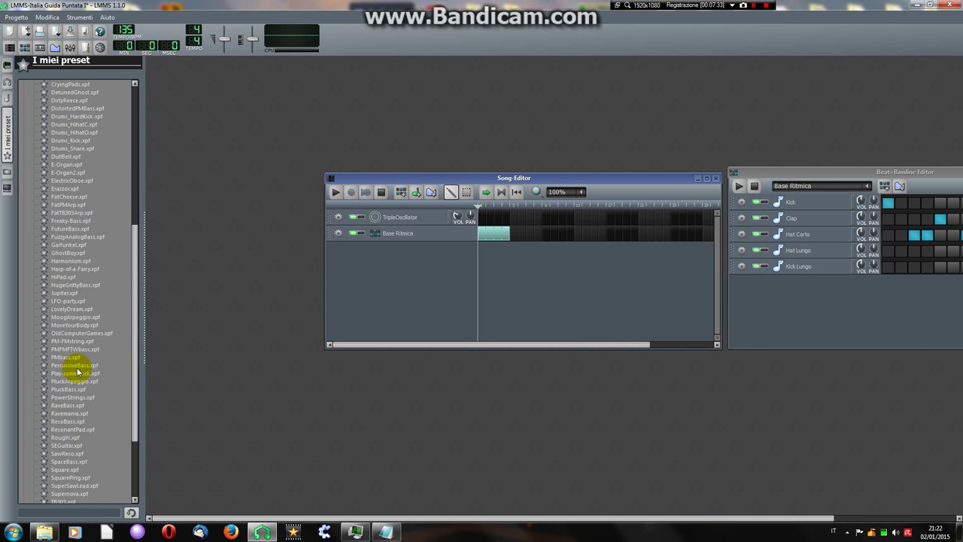
{"action": "scroll", "coordinate": [77, 371], "scroll_direction": "up", "scroll_amount": 6}
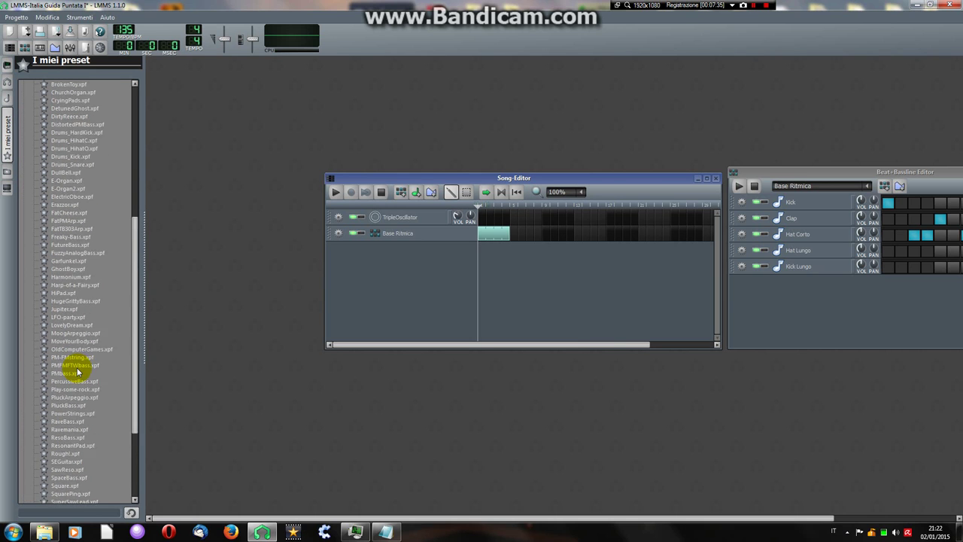
{"action": "scroll", "coordinate": [77, 371], "scroll_direction": "down", "scroll_amount": 1}
{"action": "scroll", "coordinate": [78, 371], "scroll_direction": "down", "scroll_amount": 1}
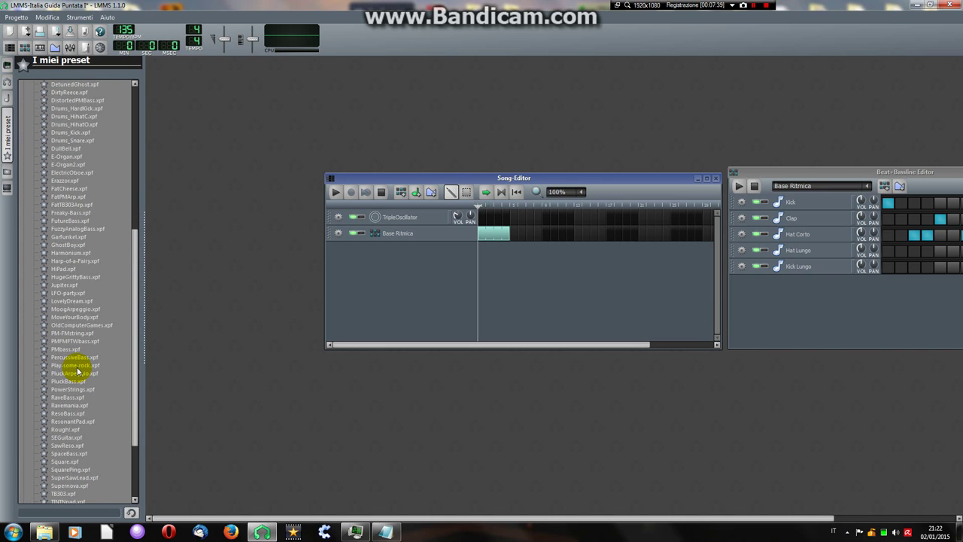
{"action": "scroll", "coordinate": [78, 371], "scroll_direction": "down", "scroll_amount": 3}
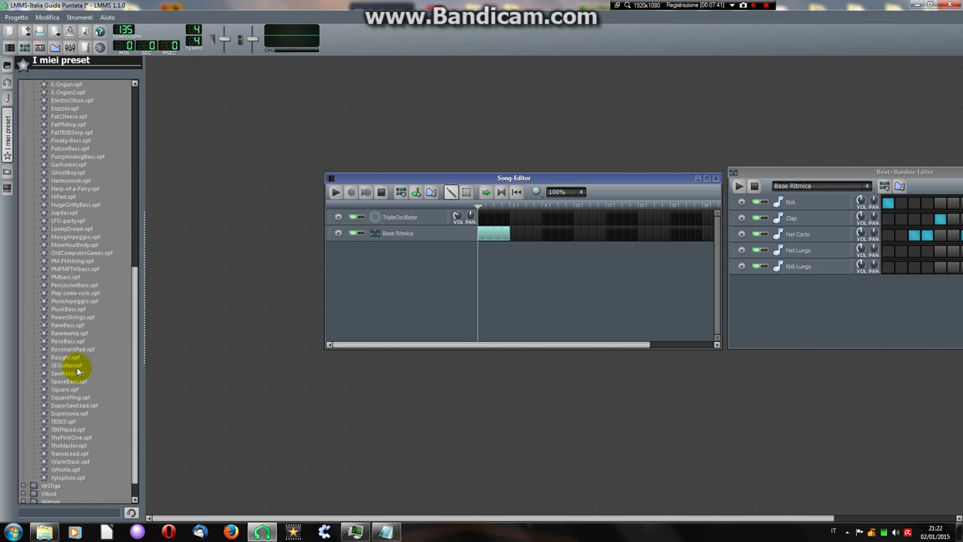
{"action": "left_click", "coordinate": [68, 422]}
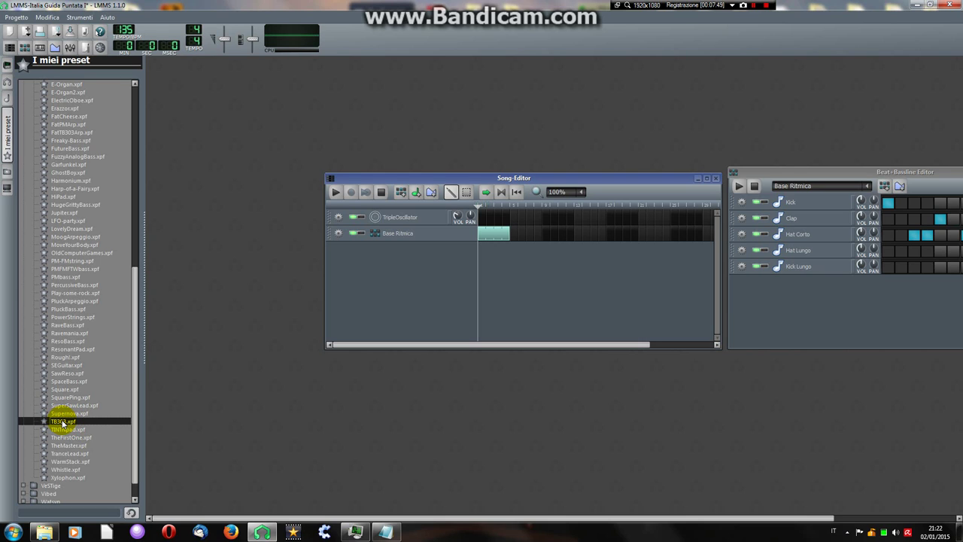
{"action": "left_click_drag", "start_coordinate": [62, 423], "coordinate": [410, 221]}
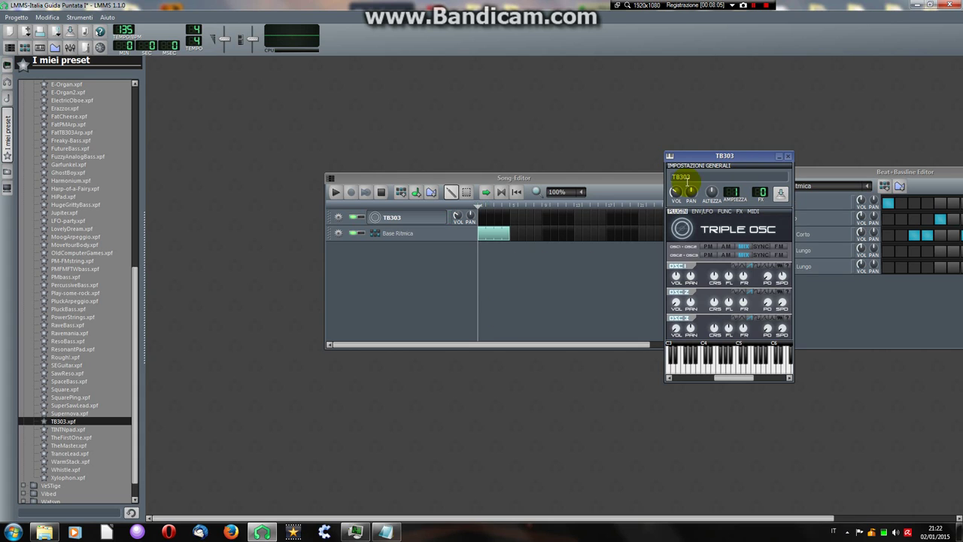
- Move the TB303 instrument window beside the Song-Editor and hide the preset browser
{"action": "left_click_drag", "start_coordinate": [696, 155], "coordinate": [253, 156]}
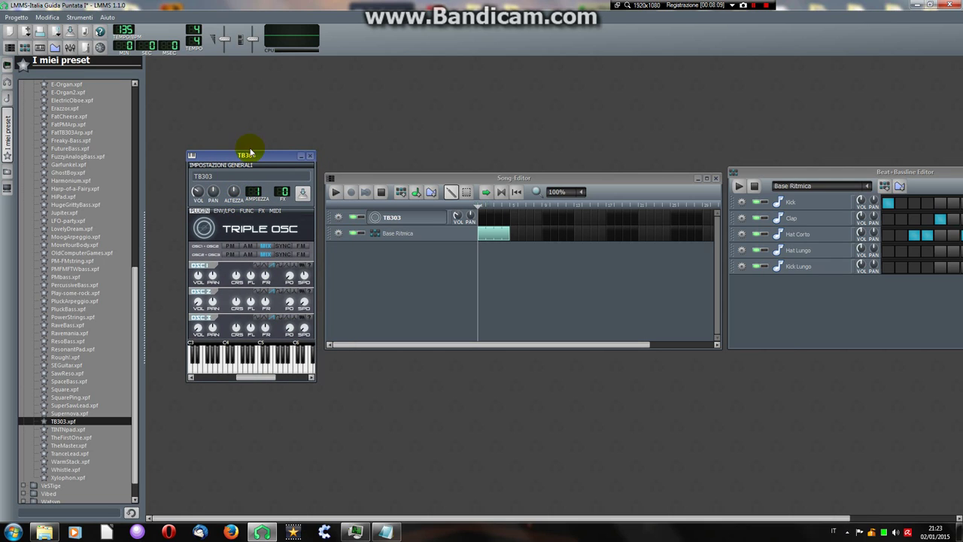
{"action": "left_click", "coordinate": [8, 121]}
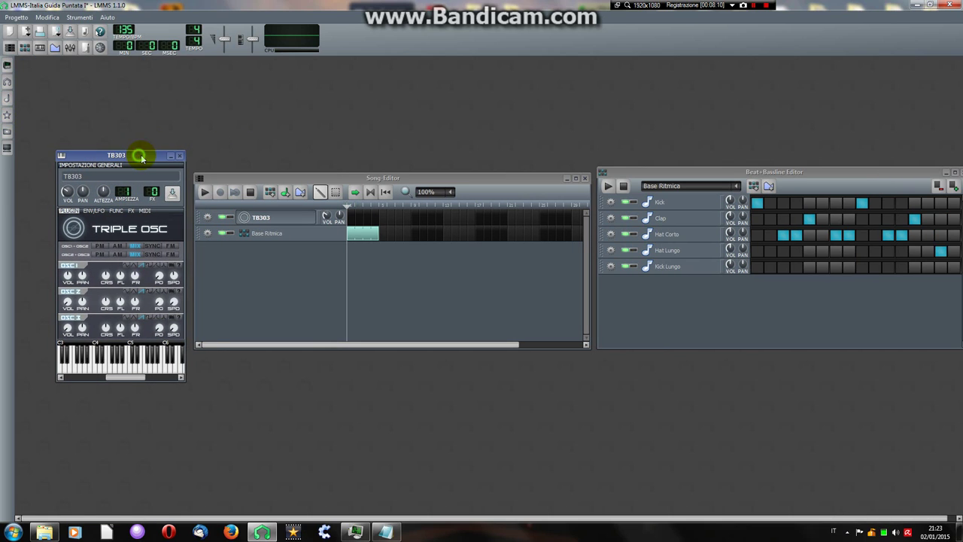
{"action": "left_click_drag", "start_coordinate": [141, 153], "coordinate": [142, 156]}
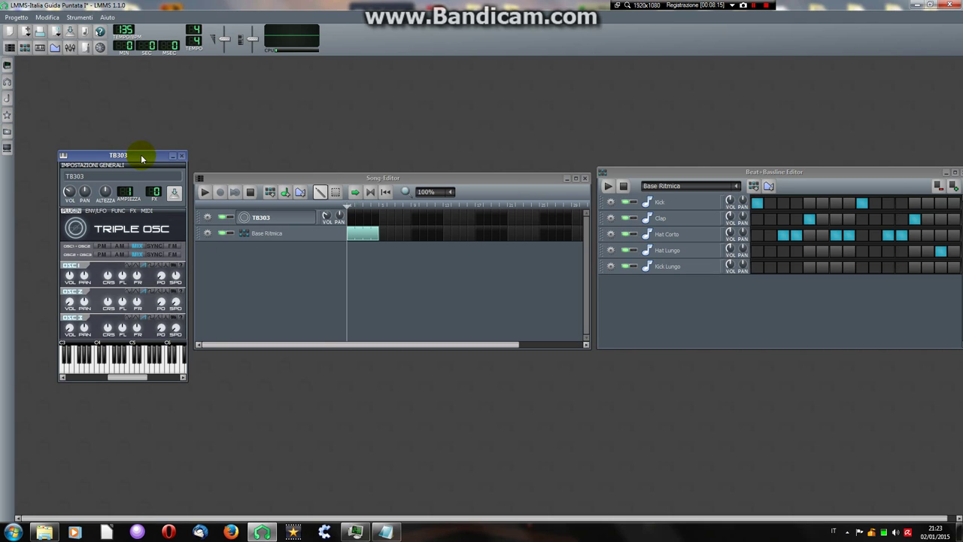
- Open a new pattern at the start of the TB303 track in the Piano-Roll, close it and delete the pattern
{"action": "double_click", "coordinate": [352, 219]}
{"action": "left_click_drag", "start_coordinate": [260, 73], "coordinate": [663, 180]}
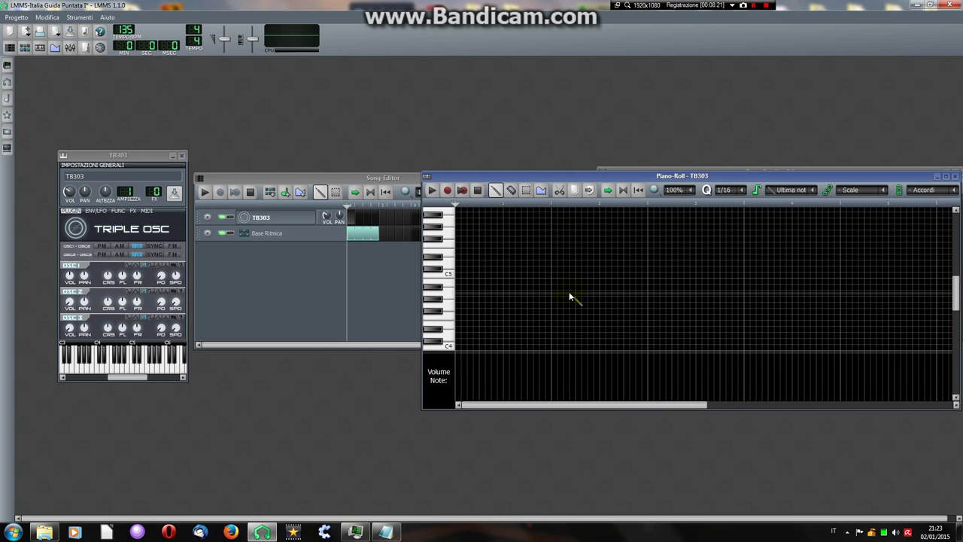
{"action": "left_click_drag", "start_coordinate": [732, 174], "coordinate": [735, 178]}
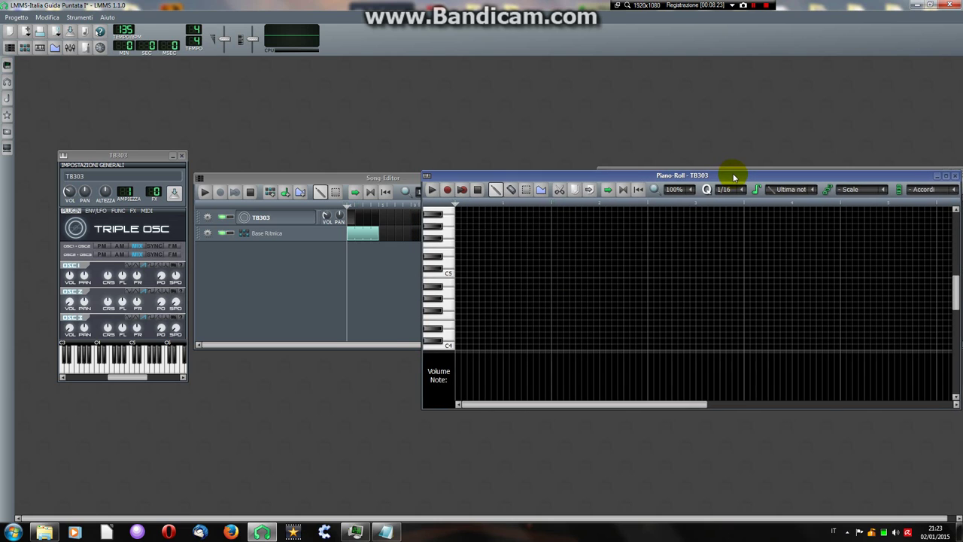
{"action": "left_click", "coordinate": [955, 176]}
{"action": "right_click", "coordinate": [351, 217]}
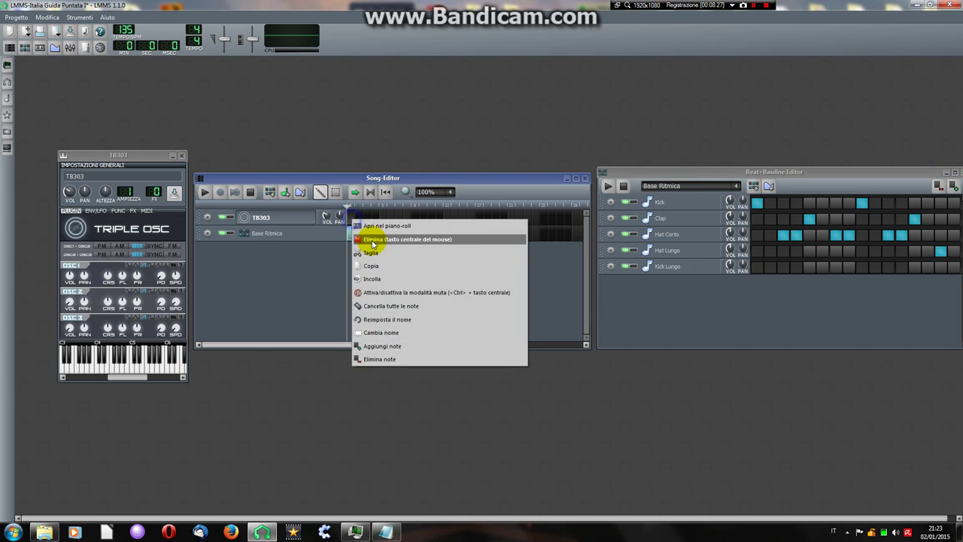
{"action": "left_click", "coordinate": [371, 240]}
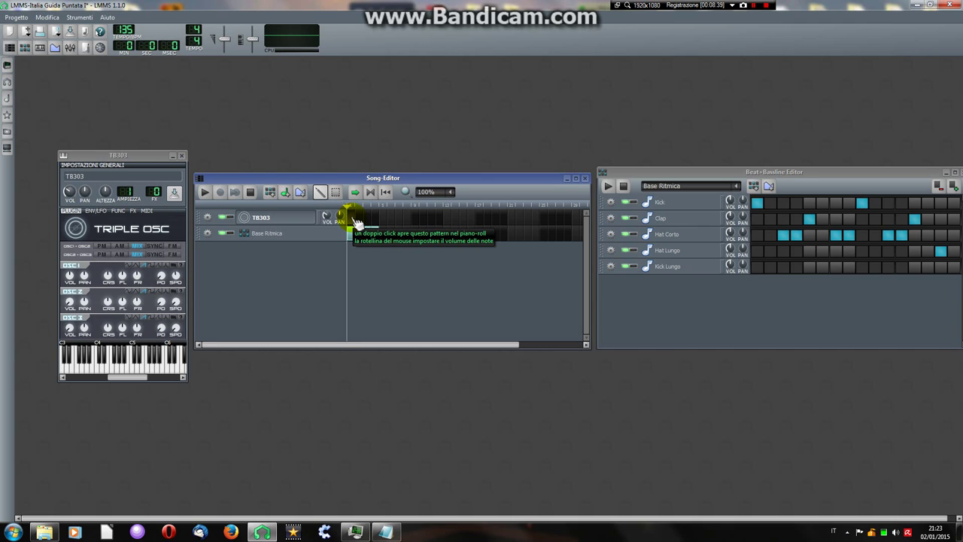
- Create a pattern at the start of the TB303 track and open it in the Piano-Roll, placed above the Song-Editor
{"action": "double_click", "coordinate": [355, 220]}
{"action": "left_click_drag", "start_coordinate": [512, 177], "coordinate": [402, 143]}
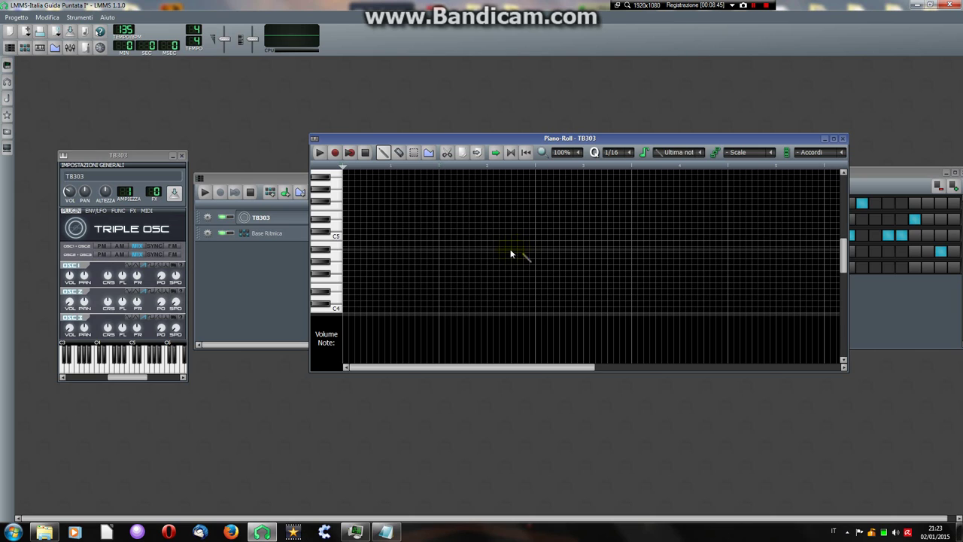
{"action": "scroll", "coordinate": [365, 226], "scroll_direction": "down", "scroll_amount": 4}
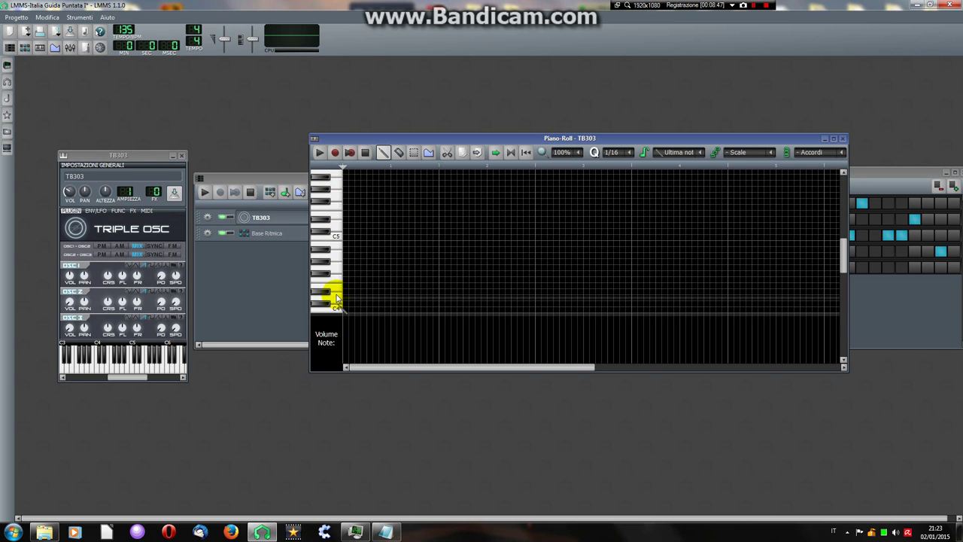
{"action": "scroll", "coordinate": [360, 266], "scroll_direction": "up", "scroll_amount": 8}
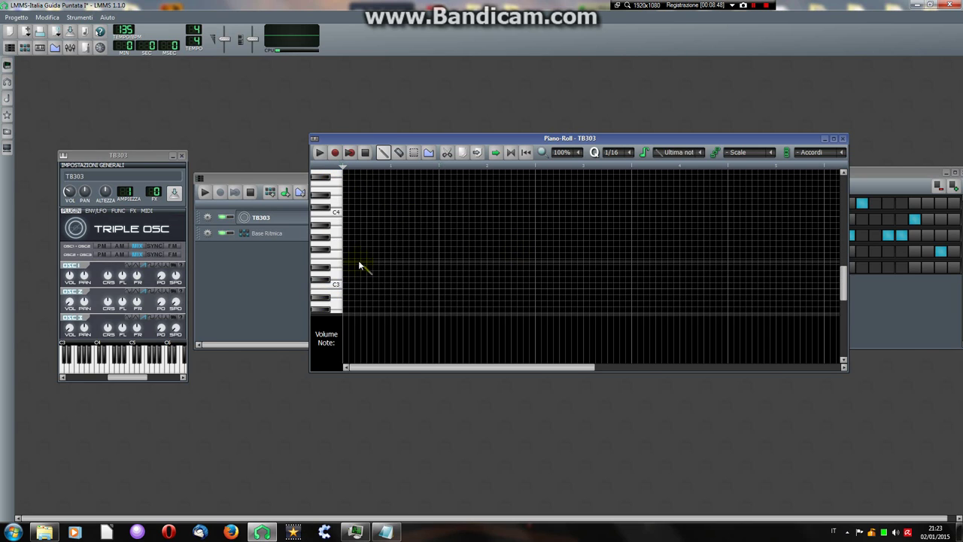
{"action": "scroll", "coordinate": [360, 267], "scroll_direction": "down", "scroll_amount": 8}
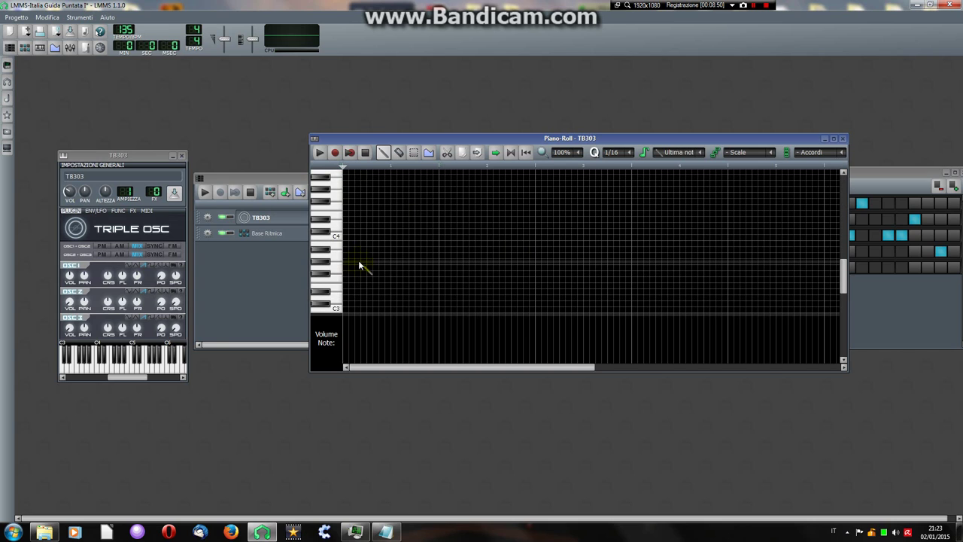
{"action": "scroll", "coordinate": [361, 265], "scroll_direction": "up", "scroll_amount": 4}
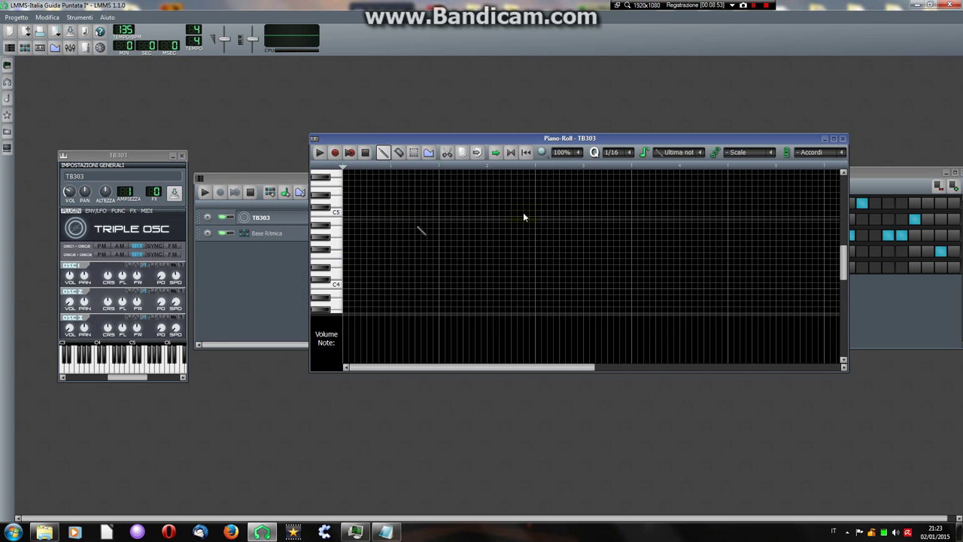
- Place a note at the start of the TB303 pattern and lower its pitch to C4
{"action": "left_click", "coordinate": [345, 235]}
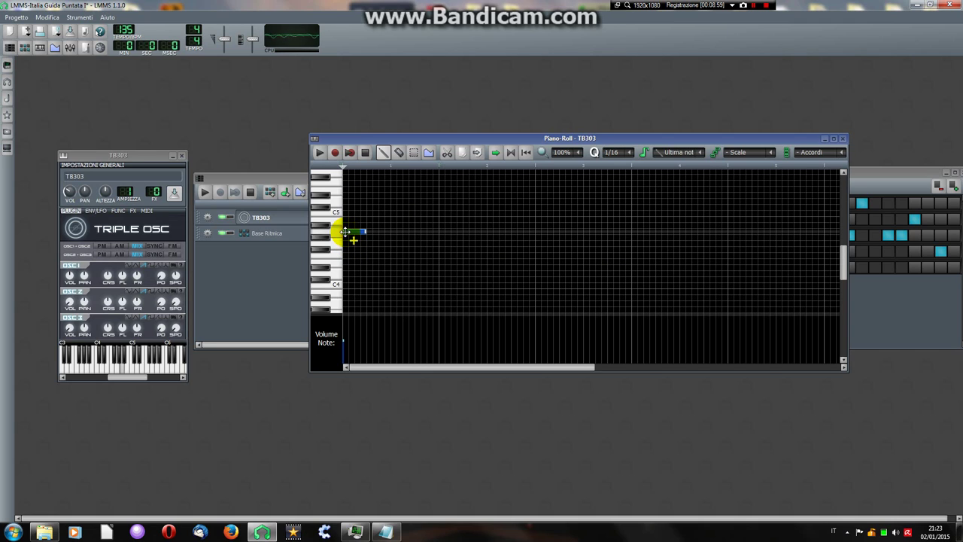
{"action": "left_click", "coordinate": [351, 233]}
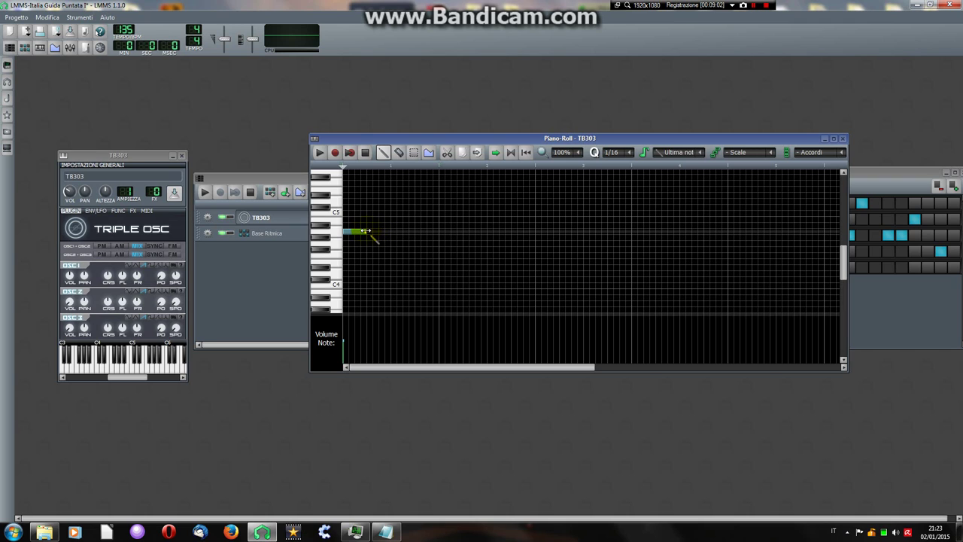
{"action": "mouse_move", "coordinate": [365, 230]}
{"action": "left_mouse_down"}
{"action": "mouse_move", "coordinate": [436, 230]}
{"action": "mouse_move", "coordinate": [357, 230]}
{"action": "mouse_move", "coordinate": [364, 219]}
{"action": "mouse_move", "coordinate": [352, 178]}
{"action": "mouse_move", "coordinate": [354, 297]}
{"action": "mouse_move", "coordinate": [355, 273]}
{"action": "left_mouse_up"}
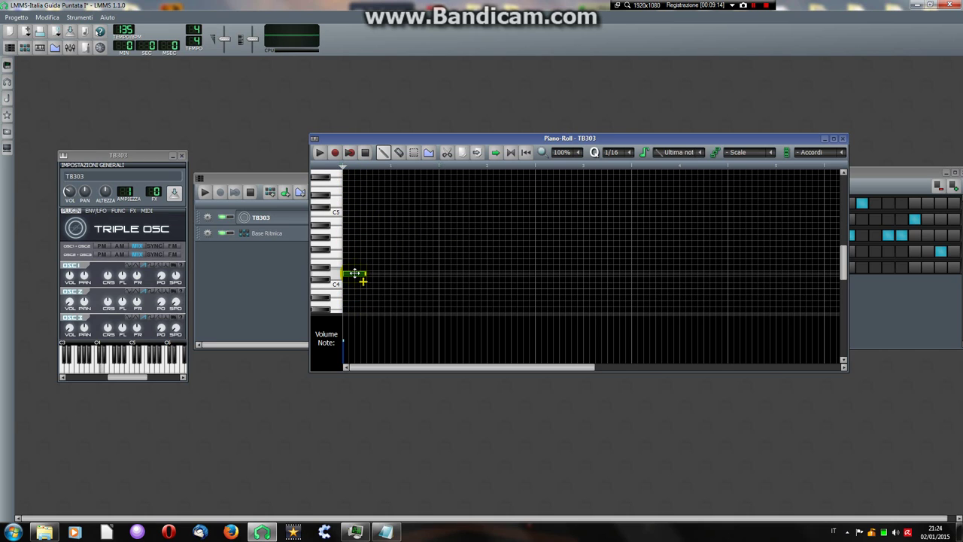
{"action": "left_click", "coordinate": [354, 274]}
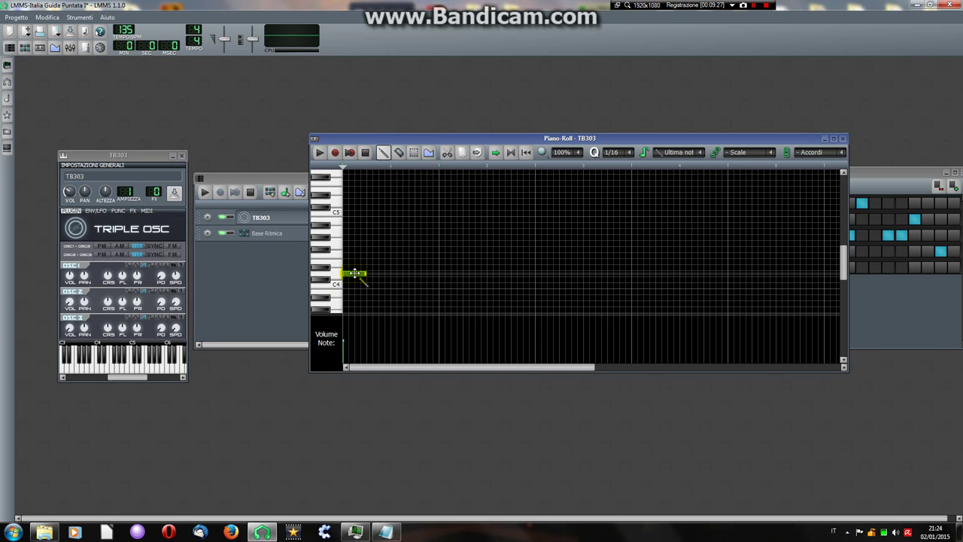
{"action": "left_click_drag", "start_coordinate": [334, 268], "coordinate": [337, 207]}
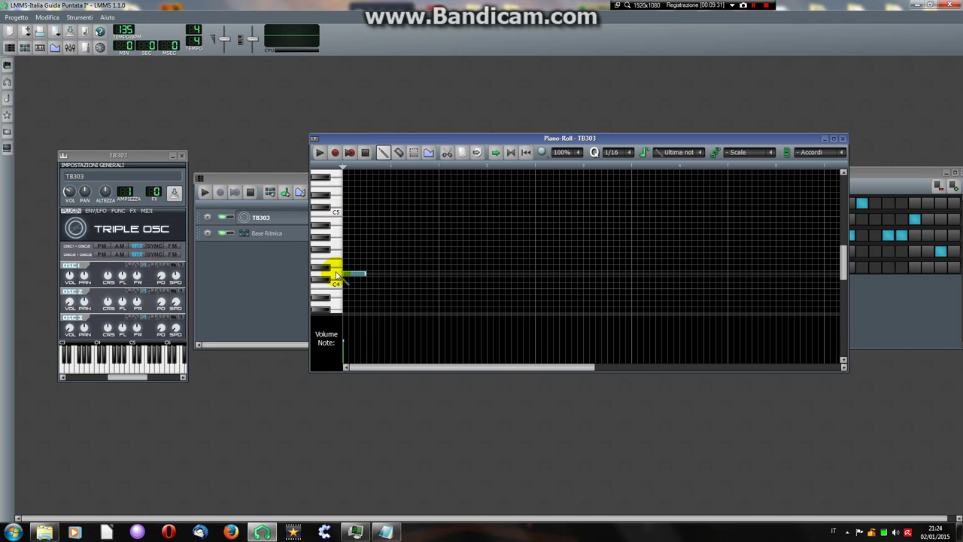
{"action": "left_click", "coordinate": [351, 273]}
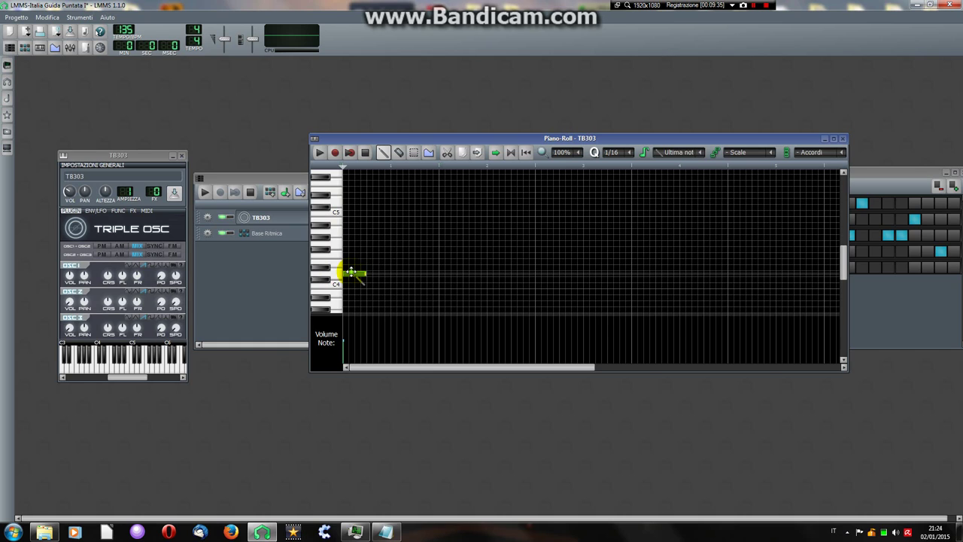
{"action": "left_click_drag", "start_coordinate": [350, 272], "coordinate": [349, 285]}
{"action": "left_click", "coordinate": [766, 4]}
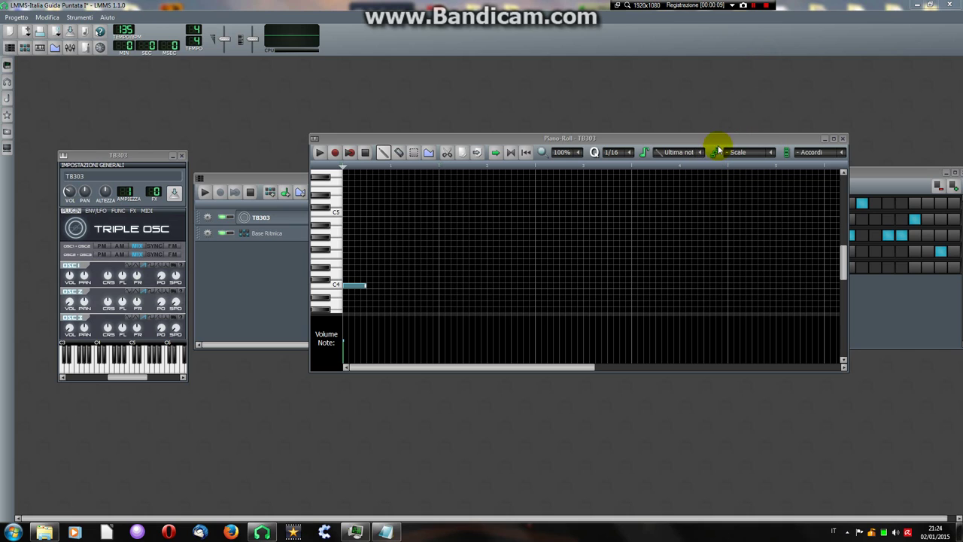
- Set the Piano-Roll scale to Maggiore and highlight the current scale starting from the C4 key
{"action": "left_click", "coordinate": [768, 154]}
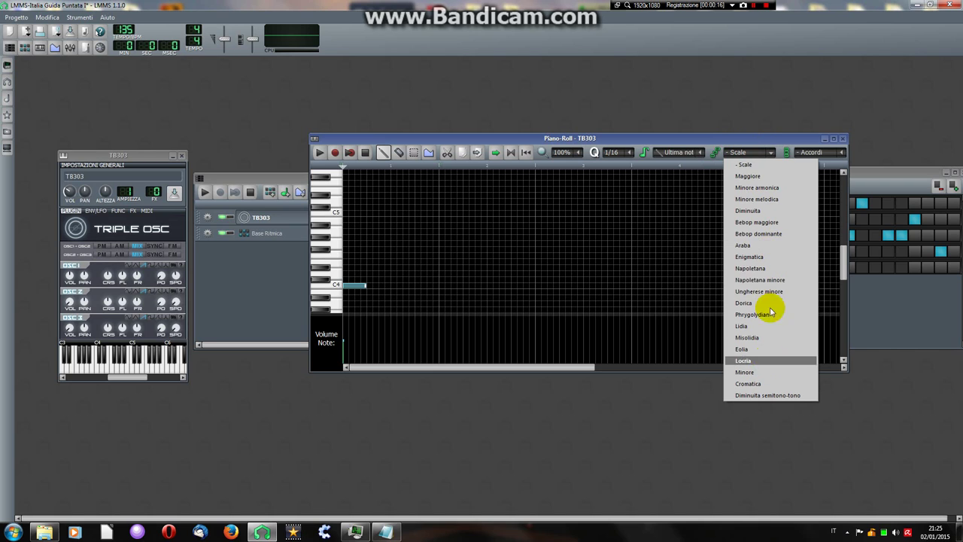
{"action": "left_click", "coordinate": [769, 178]}
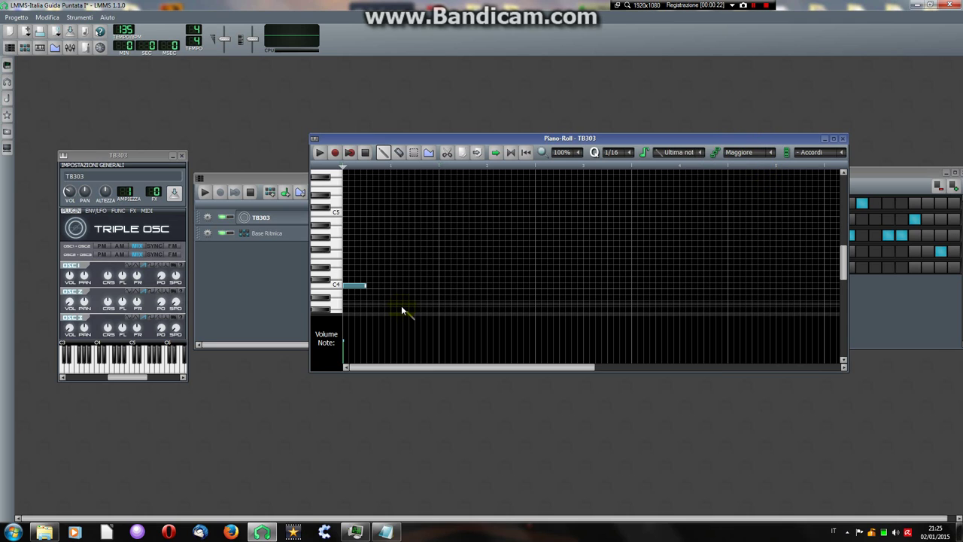
{"action": "left_click", "coordinate": [335, 286]}
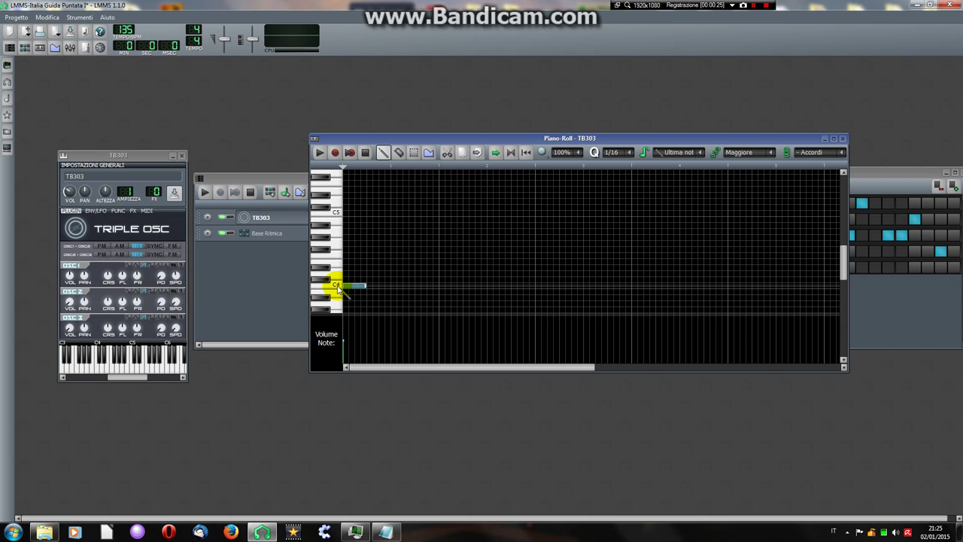
{"action": "right_click", "coordinate": [338, 289]}
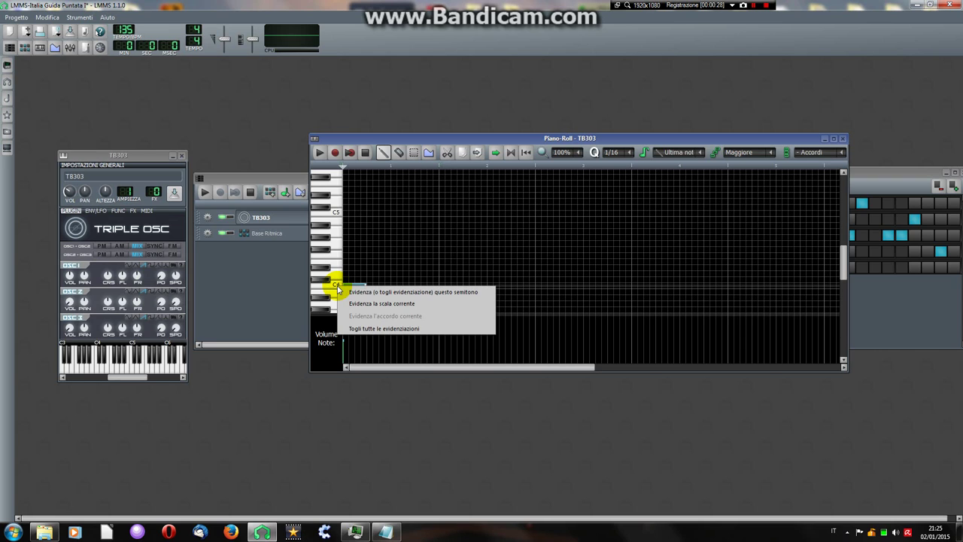
{"action": "left_click", "coordinate": [439, 304]}
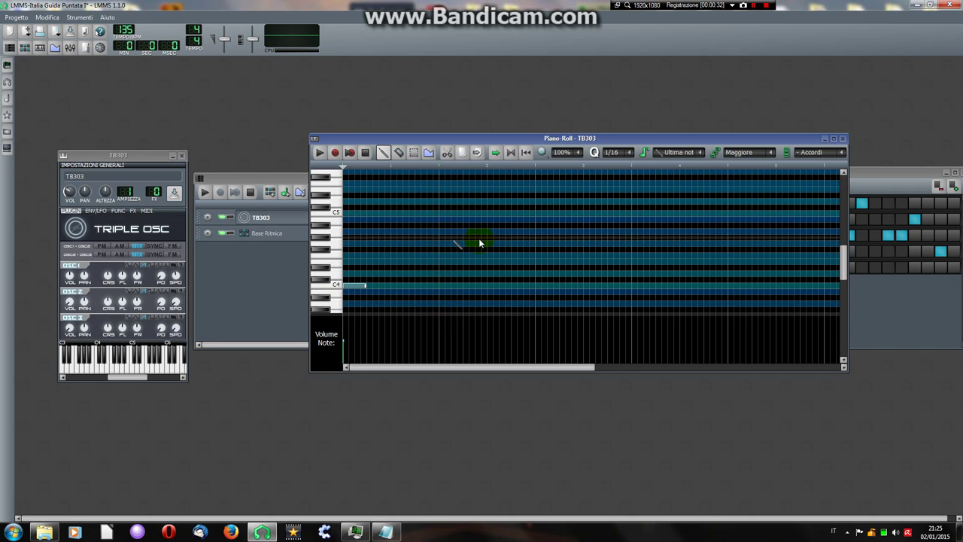
{"action": "scroll", "coordinate": [481, 239], "scroll_direction": "down", "scroll_amount": 3}
{"action": "scroll", "coordinate": [484, 241], "scroll_direction": "up", "scroll_amount": 4}
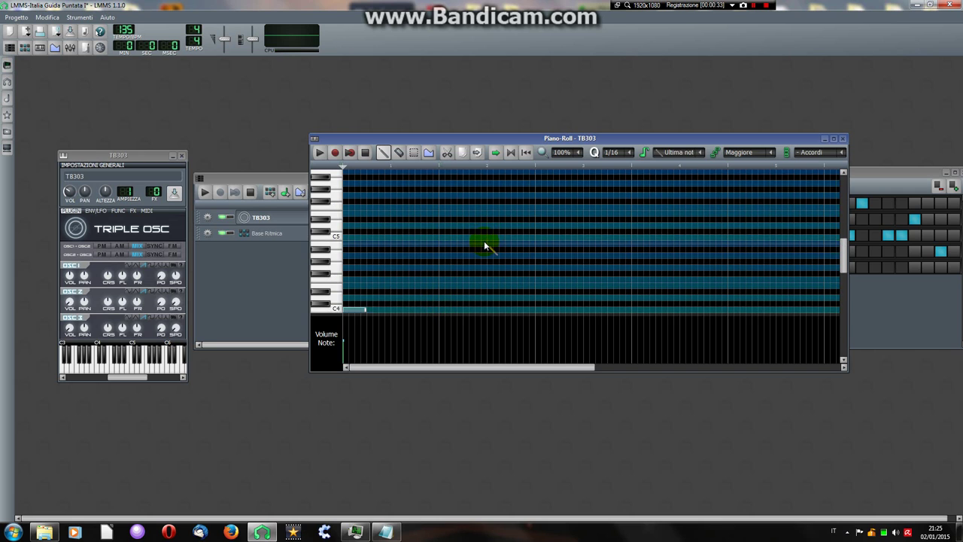
{"action": "scroll", "coordinate": [484, 241], "scroll_direction": "down", "scroll_amount": 3}
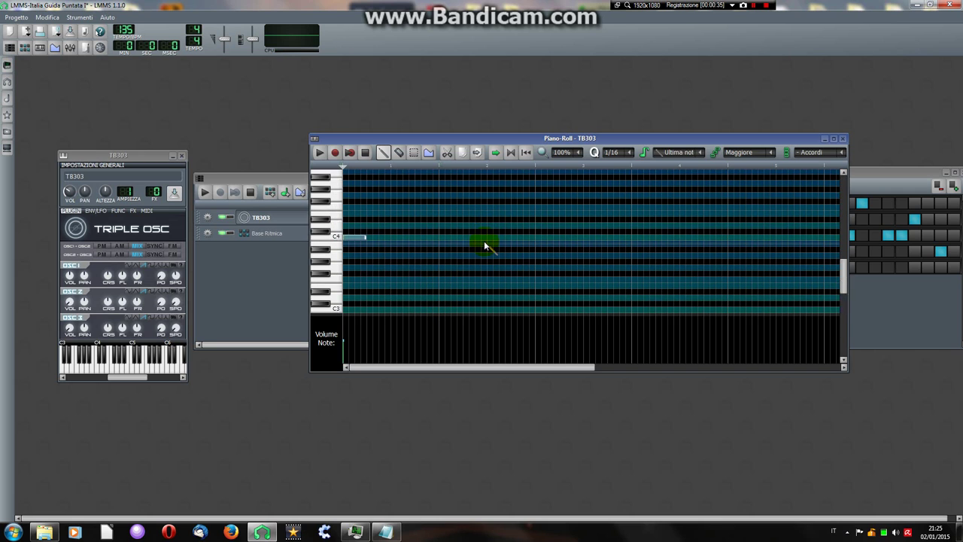
{"action": "scroll", "coordinate": [484, 241], "scroll_direction": "up", "scroll_amount": 1}
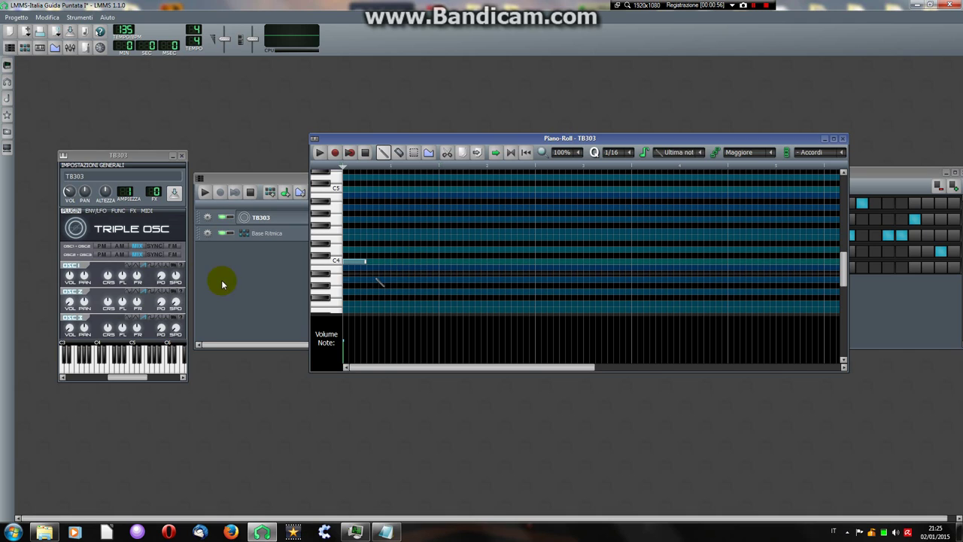
- Enable MIDI input for the TB303 instrument, choose 2- Scarlett 2i4 USB as the input device, and return to the plugin view
{"action": "left_click", "coordinate": [148, 211]}
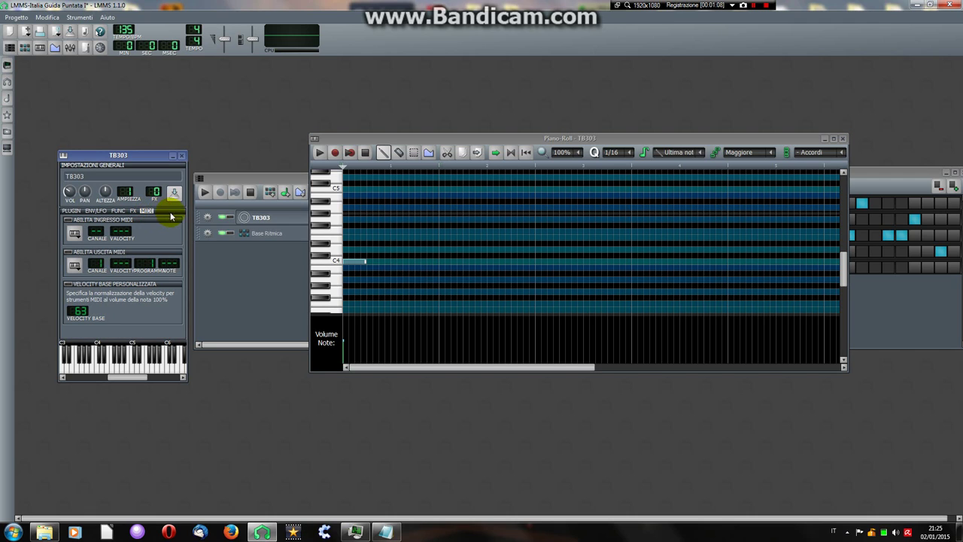
{"action": "left_click", "coordinate": [260, 218]}
{"action": "left_click", "coordinate": [263, 221]}
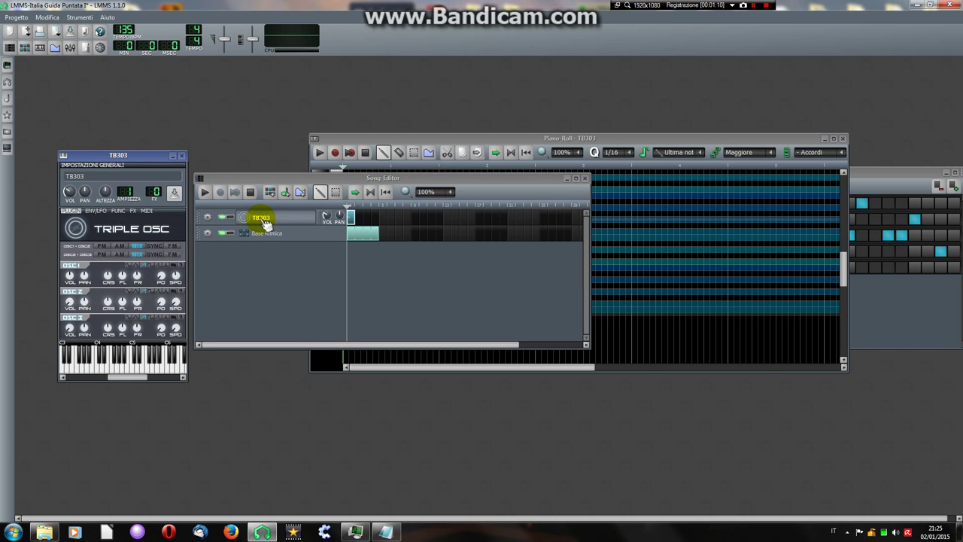
{"action": "left_click", "coordinate": [147, 212]}
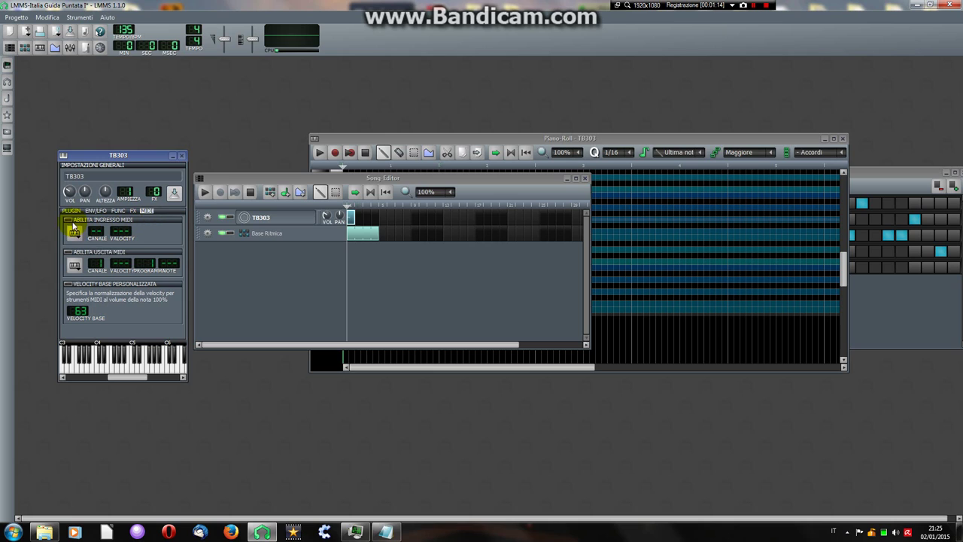
{"action": "left_click", "coordinate": [68, 219]}
{"action": "left_click", "coordinate": [74, 228]}
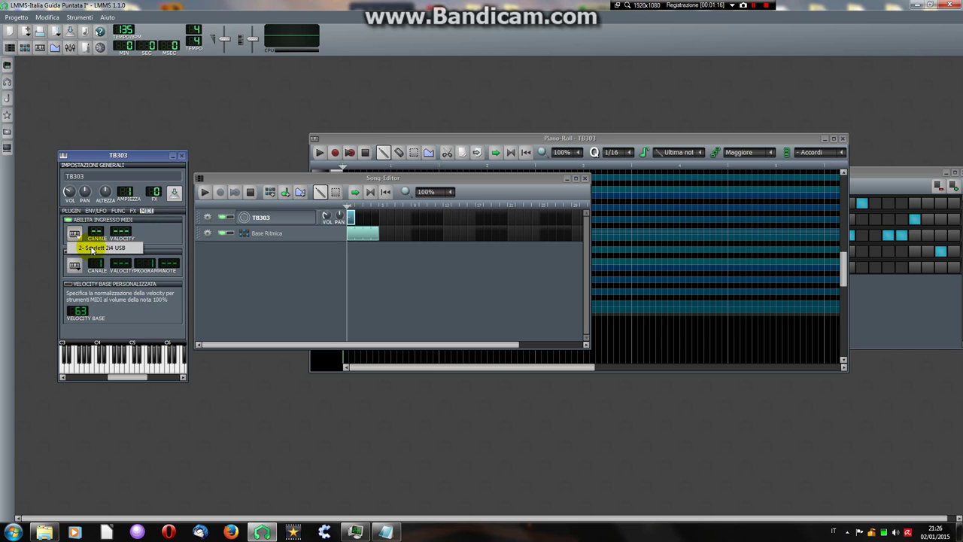
{"action": "left_click", "coordinate": [91, 248]}
{"action": "left_click", "coordinate": [76, 233]}
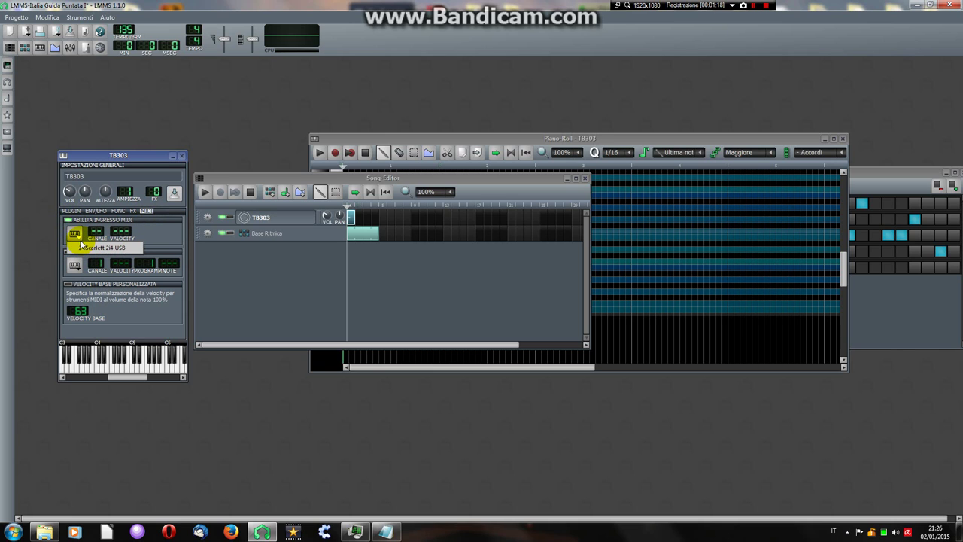
{"action": "left_click", "coordinate": [76, 232]}
{"action": "left_click", "coordinate": [78, 233]}
{"action": "left_click", "coordinate": [82, 234]}
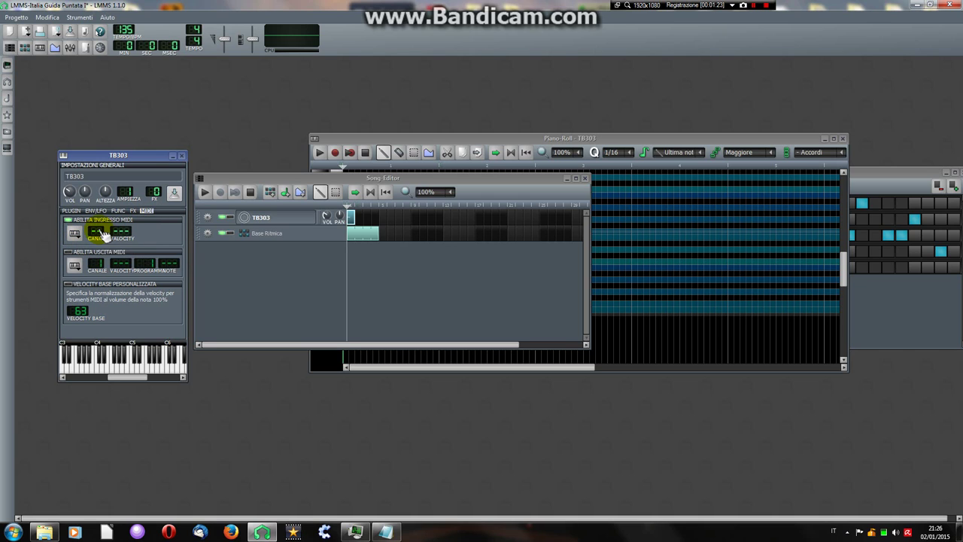
{"action": "left_click", "coordinate": [70, 212]}
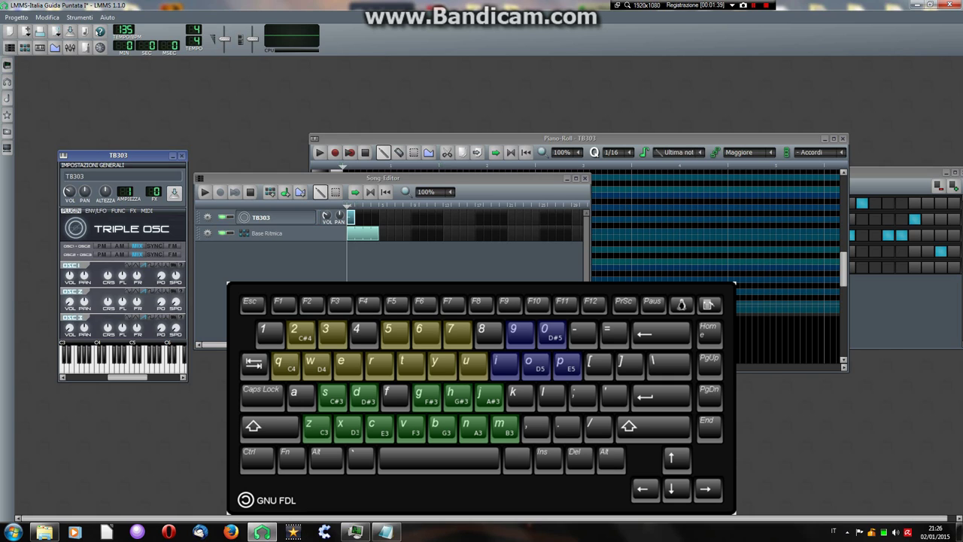
- Audition the TB303 sound by playing notes from C3 up past E5 with the computer keyboard
{"action": "key", "text": "z"}
{"action": "key", "text": "x"}
{"action": "key", "text": "m"}
{"action": "key", "text": "q"}
{"action": "key", "text": "w"}
{"action": "key", "text": "e"}
{"action": "key", "text": "r"}
{"action": "key", "text": "t"}
{"action": "key", "text": "y"}
{"action": "key", "text": "u"}
{"action": "key", "text": "i"}
{"action": "key", "text": "o"}
{"action": "key", "text": "p"}
{"action": "key", "text": "bracketleft"}
{"action": "key", "text": "q"}
{"action": "key", "text": "e"}
{"action": "key", "text": "q"}
- Bring the TB303 Piano-Roll to the front and try out a short phrase from C4 up to G4 and back
{"action": "left_click", "coordinate": [424, 140]}
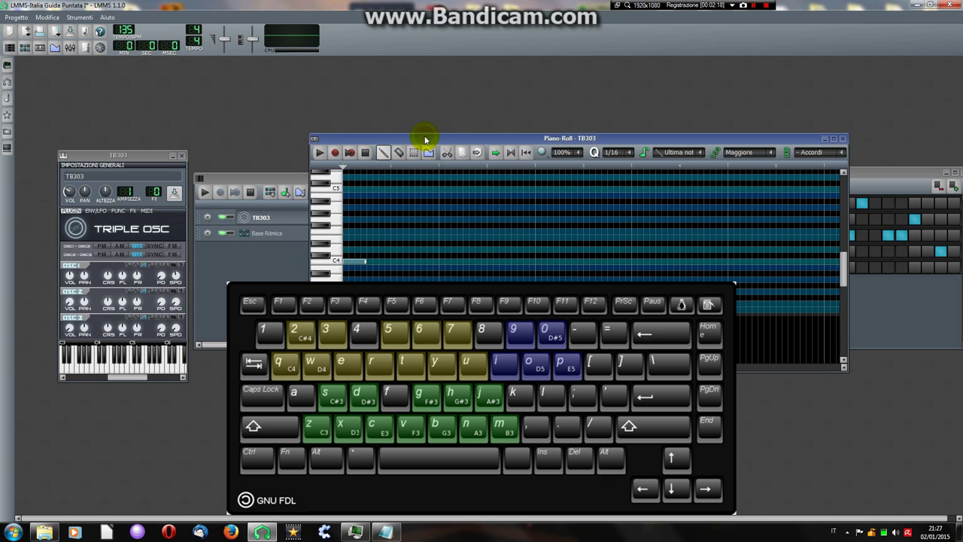
{"action": "key", "text": "q"}
{"action": "key", "text": "w"}
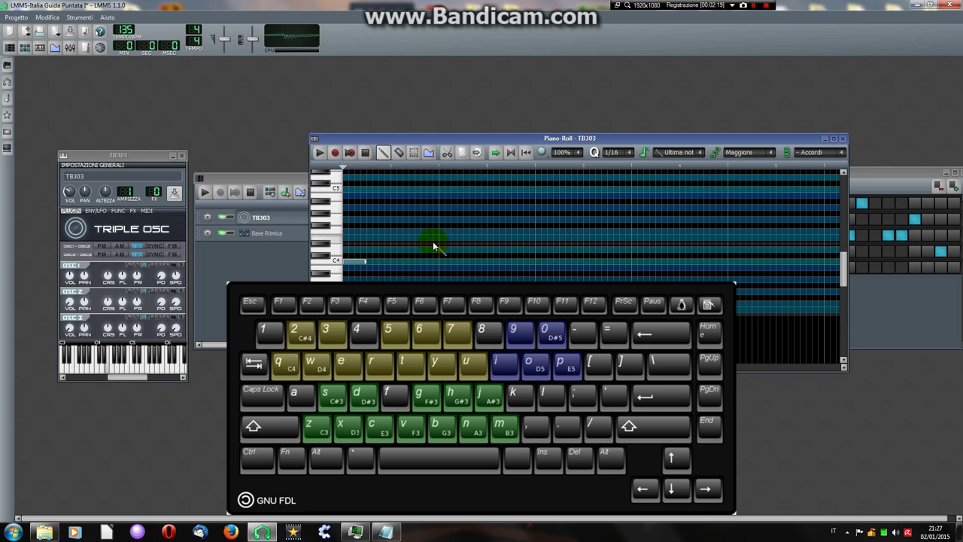
{"action": "key", "text": "t"}
{"action": "key", "text": "r"}
{"action": "key", "text": "t"}
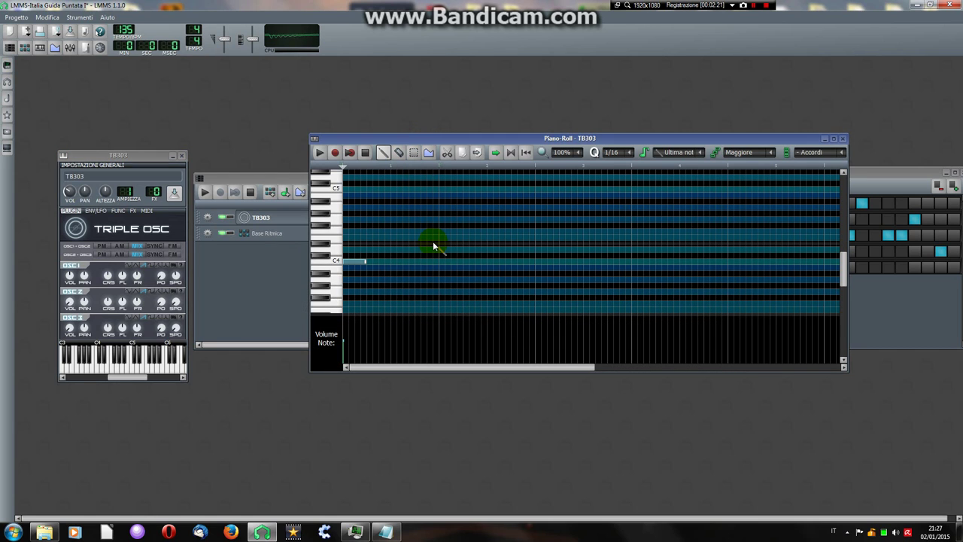
{"action": "key", "text": "w"}
{"action": "key", "text": "q"}
- Delete the existing C4 note and record the melody C-D-E-F-E-F-G, C-D-E-D-C, A-G-F-E-D-C live in the Piano-Roll, ending the recording after the last note
{"action": "right_click", "coordinate": [370, 265]}
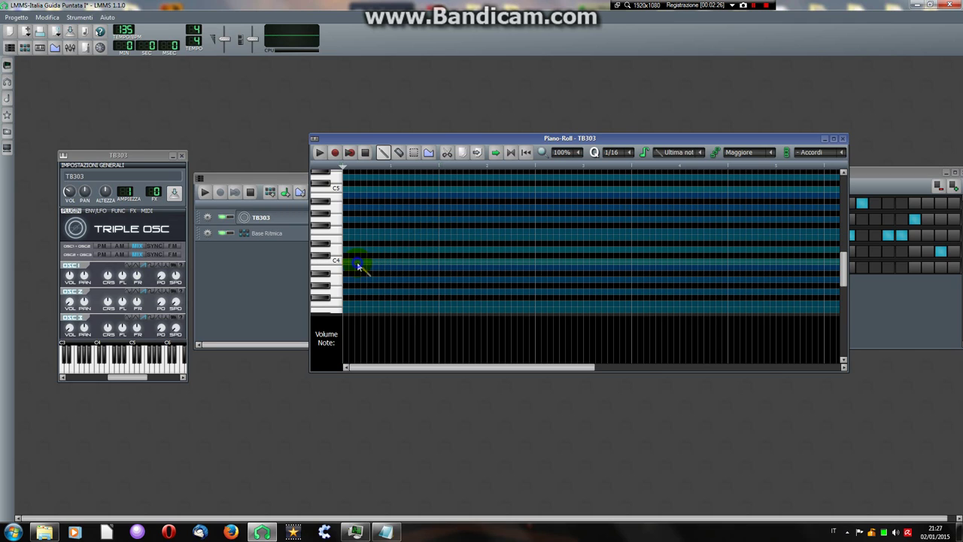
{"action": "left_click", "coordinate": [335, 152]}
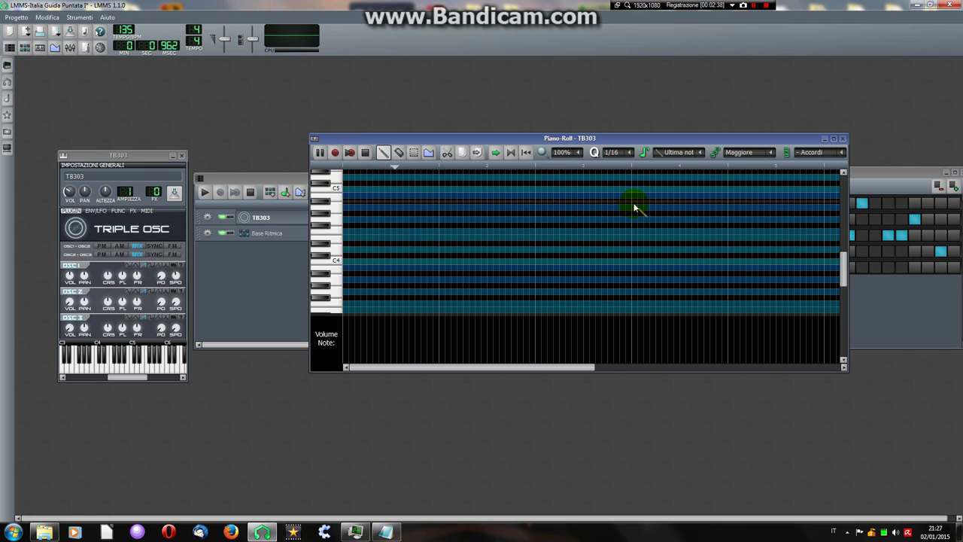
{"action": "key", "text": "z"}
{"action": "key", "text": "x"}
{"action": "key", "text": "c"}
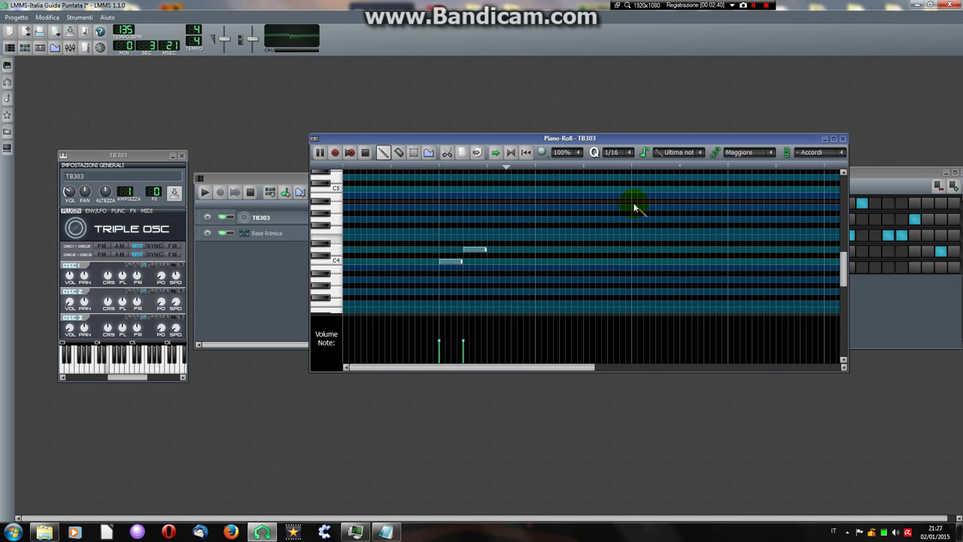
{"action": "key", "text": "v"}
{"action": "key", "text": "c"}
{"action": "key", "text": "v"}
{"action": "key", "text": "b"}
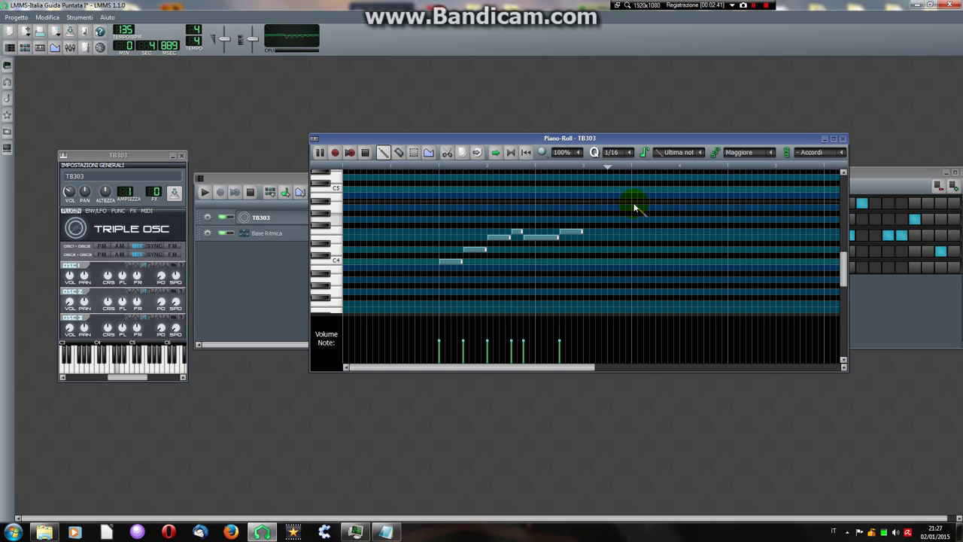
{"action": "key", "text": "z"}
{"action": "key", "text": "x"}
{"action": "key", "text": "c"}
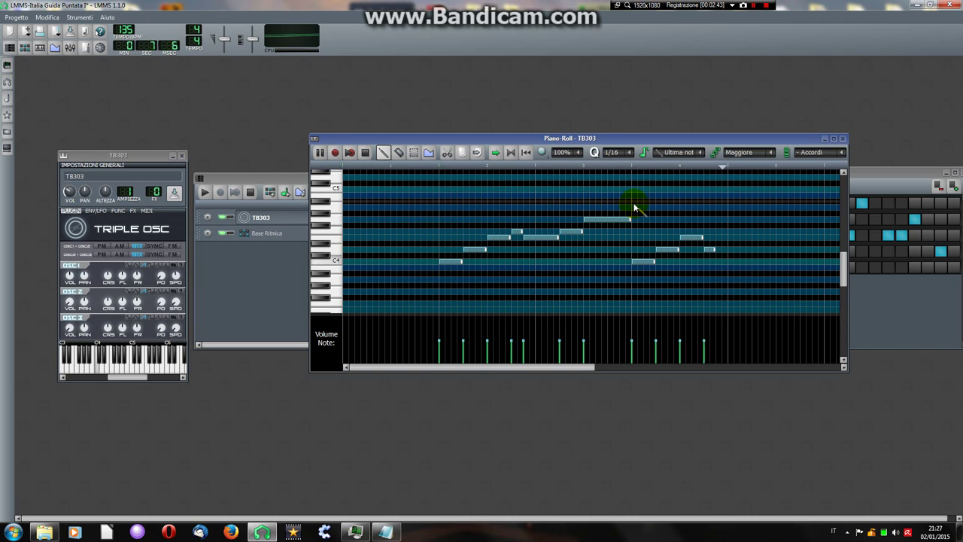
{"action": "key", "text": "x"}
{"action": "key", "text": "n"}
{"action": "key", "text": "b"}
{"action": "key", "text": "v"}
{"action": "key", "text": "c"}
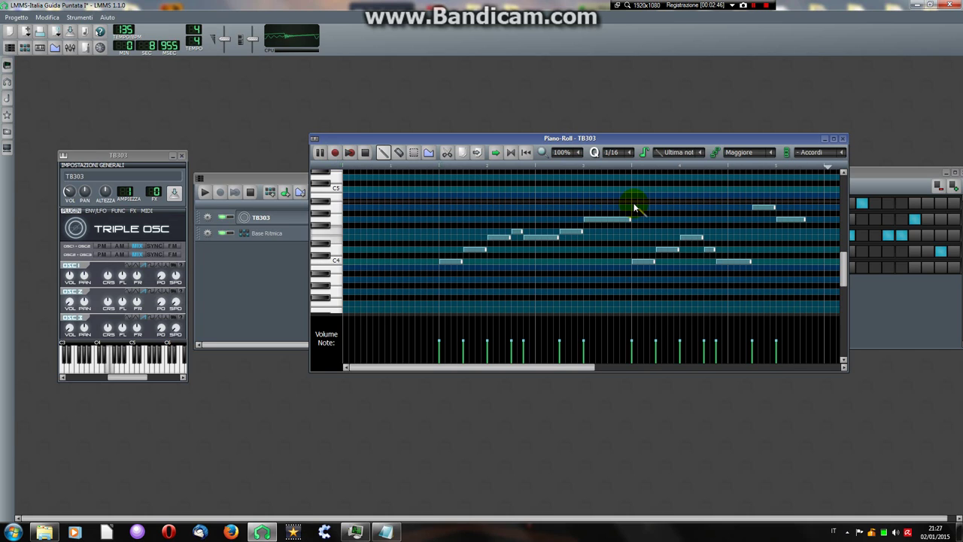
{"action": "key", "text": "x"}
{"action": "key", "text": "z"}
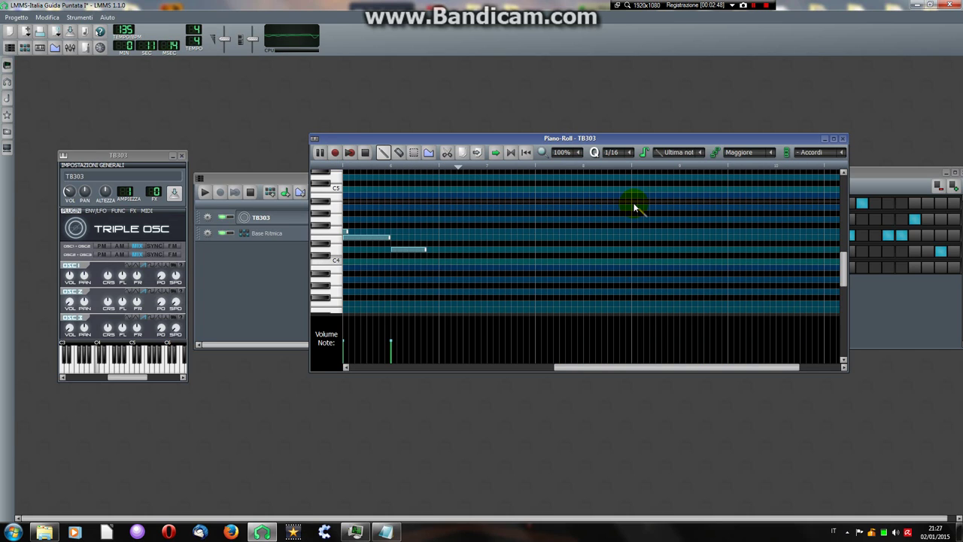
{"action": "left_click", "coordinate": [365, 152]}
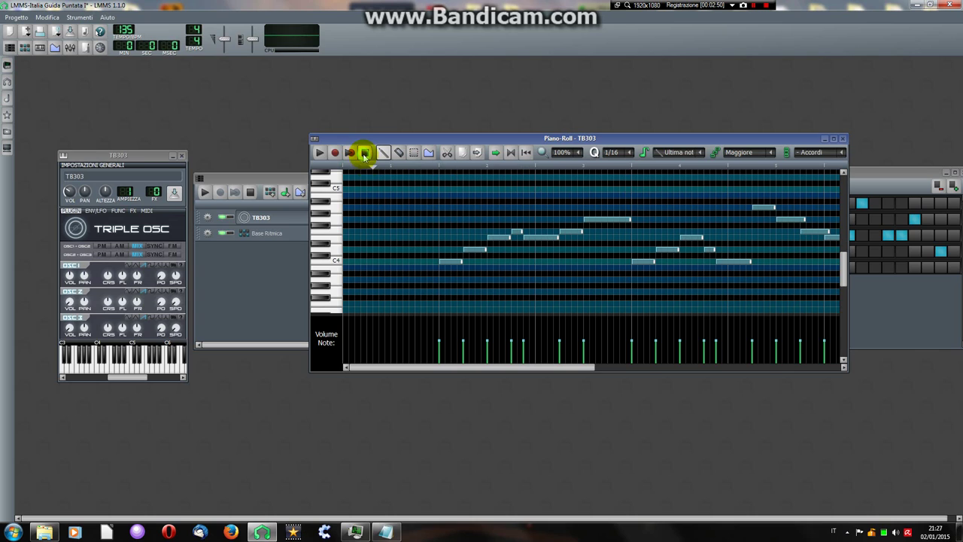
{"action": "left_click", "coordinate": [366, 153]}
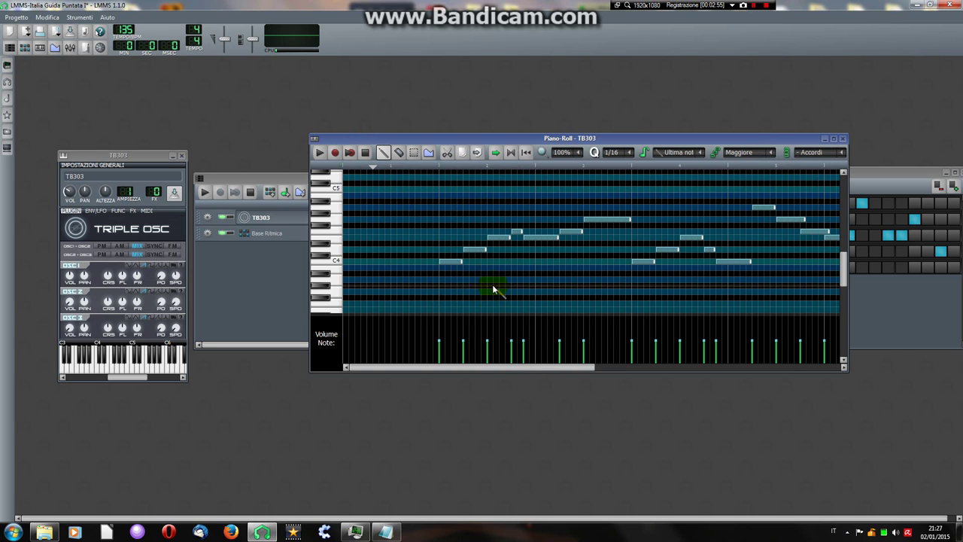
- Remove all scale highlighting from the TB303 Piano-Roll
{"action": "left_click", "coordinate": [449, 259]}
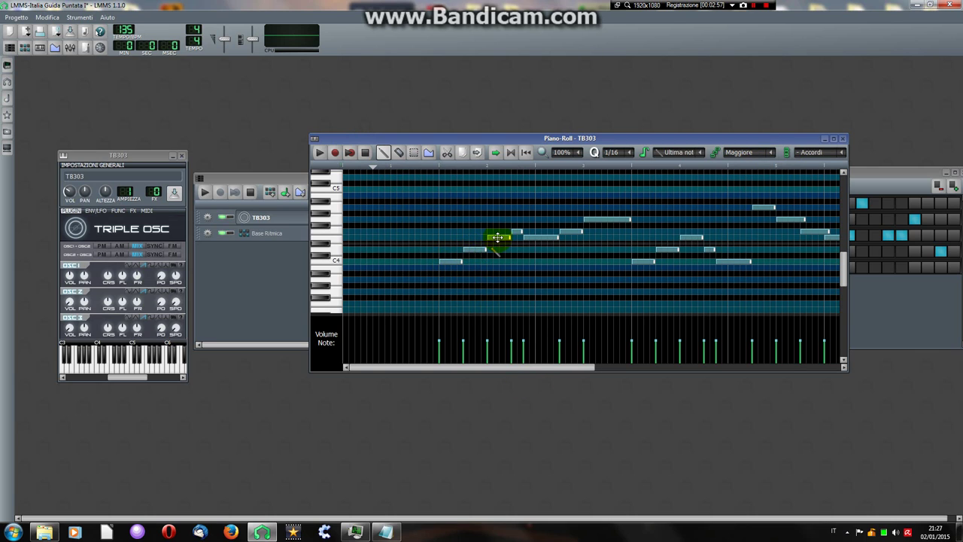
{"action": "mouse_move", "coordinate": [527, 366]}
{"action": "left_mouse_down"}
{"action": "mouse_move", "coordinate": [630, 369]}
{"action": "mouse_move", "coordinate": [512, 372]}
{"action": "left_mouse_up"}
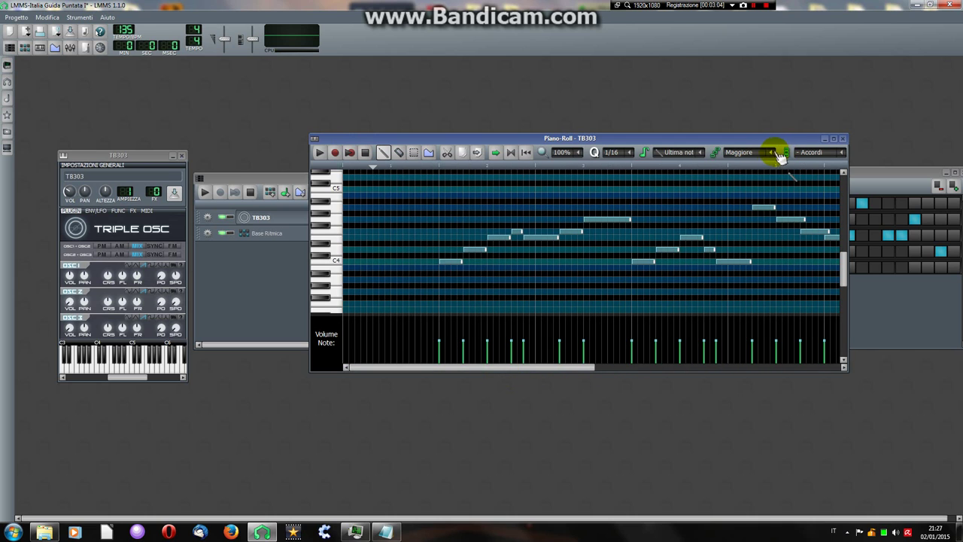
{"action": "left_click", "coordinate": [775, 154]}
{"action": "left_click", "coordinate": [774, 152]}
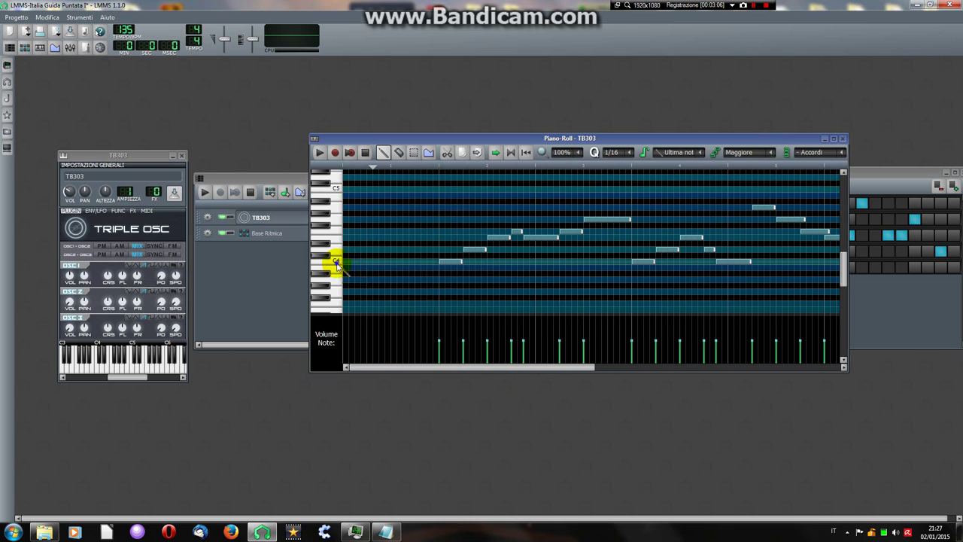
{"action": "right_click", "coordinate": [336, 263]}
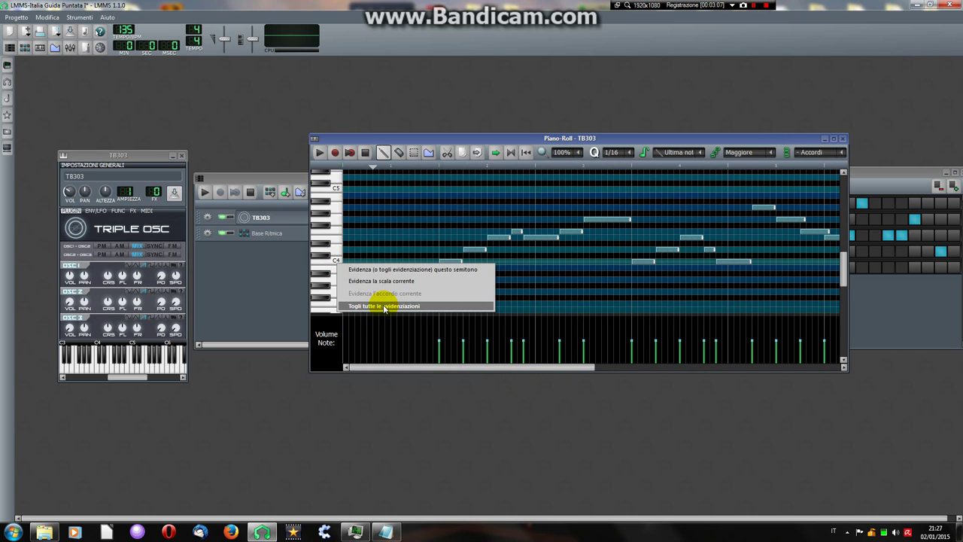
{"action": "left_click", "coordinate": [385, 306]}
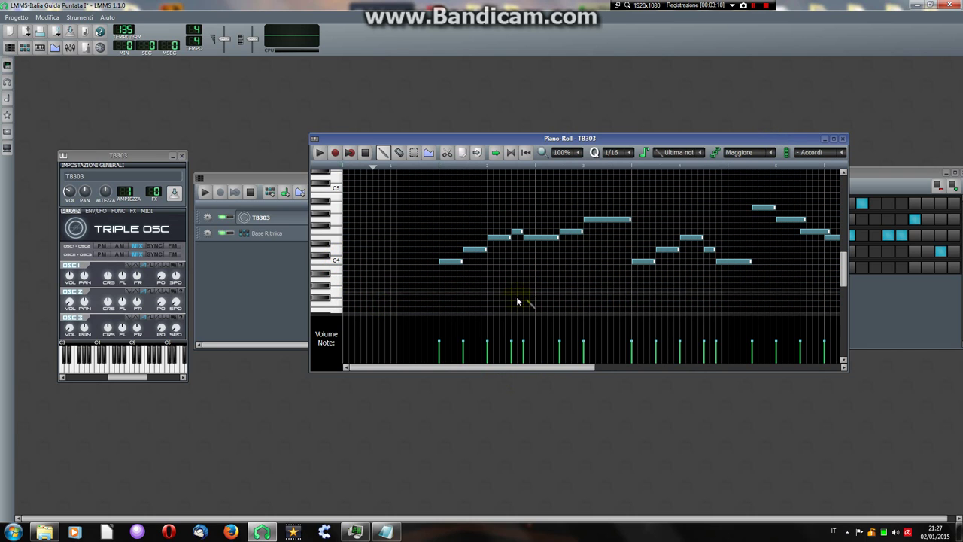
- Reposition the Piano-Roll window slightly lower and further right in the workspace
{"action": "left_click_drag", "start_coordinate": [452, 368], "coordinate": [433, 352]}
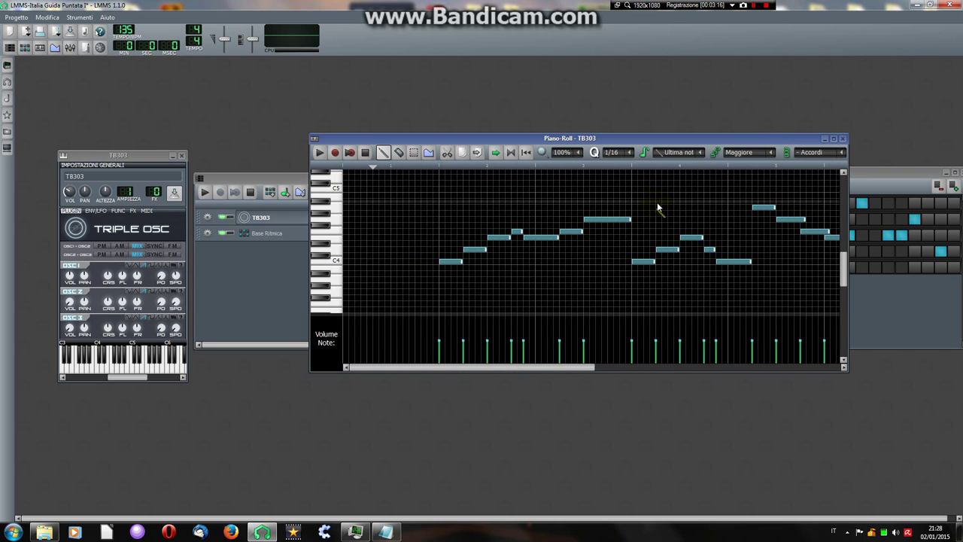
{"action": "mouse_move", "coordinate": [576, 136]}
{"action": "left_mouse_down"}
{"action": "mouse_move", "coordinate": [721, 136]}
{"action": "mouse_move", "coordinate": [584, 149]}
{"action": "left_mouse_up"}
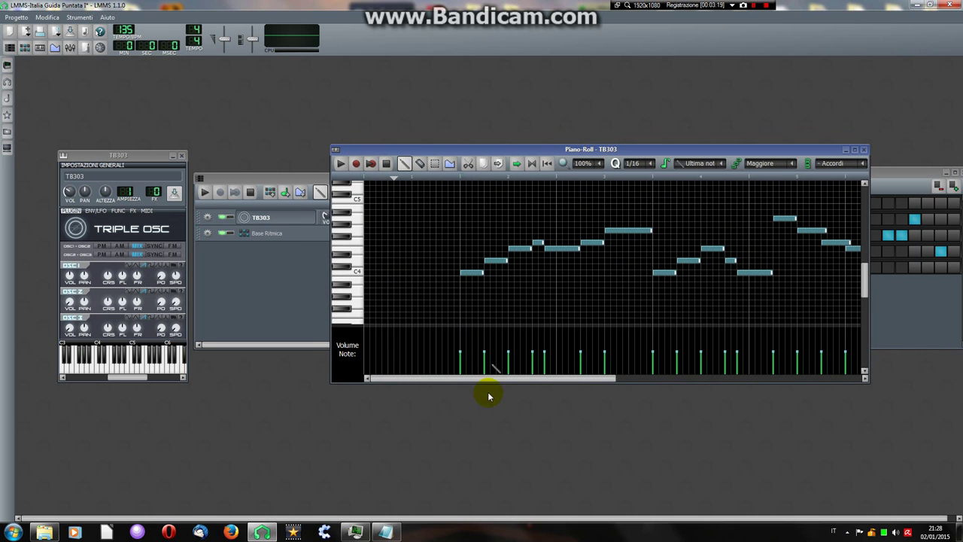
{"action": "left_click_drag", "start_coordinate": [483, 378], "coordinate": [462, 366]}
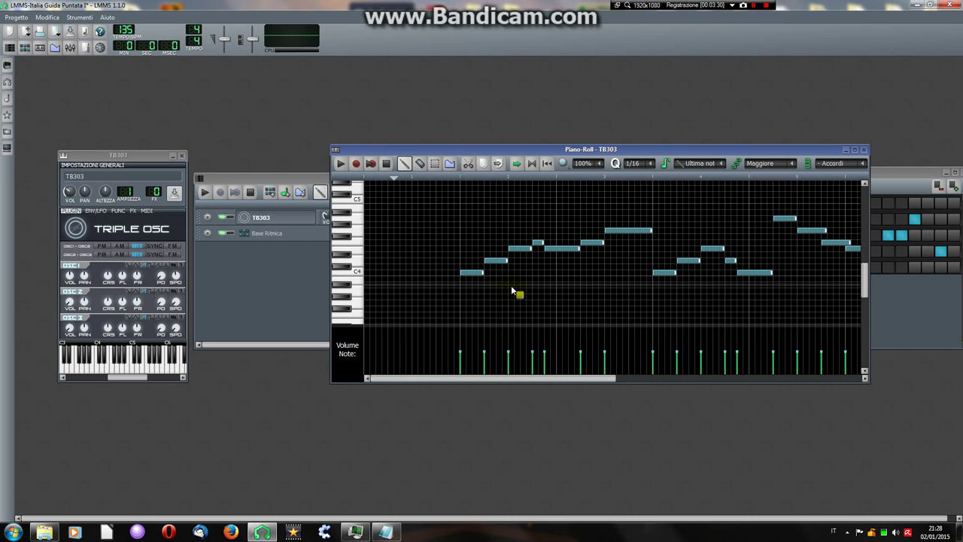
- Select all the recorded notes, move them together so the first C4 note starts at the pattern's beginning, and deselect them
{"action": "key", "text": "ctrl+a"}
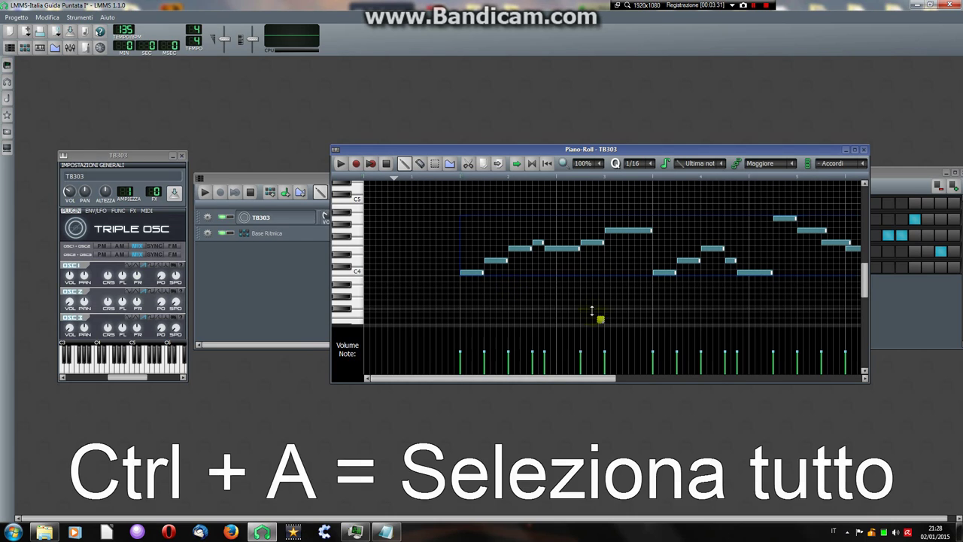
{"action": "key", "text": "ctrl+a"}
{"action": "left_click_drag", "start_coordinate": [528, 379], "coordinate": [482, 378]}
{"action": "left_click", "coordinate": [405, 164]}
{"action": "left_click", "coordinate": [471, 272]}
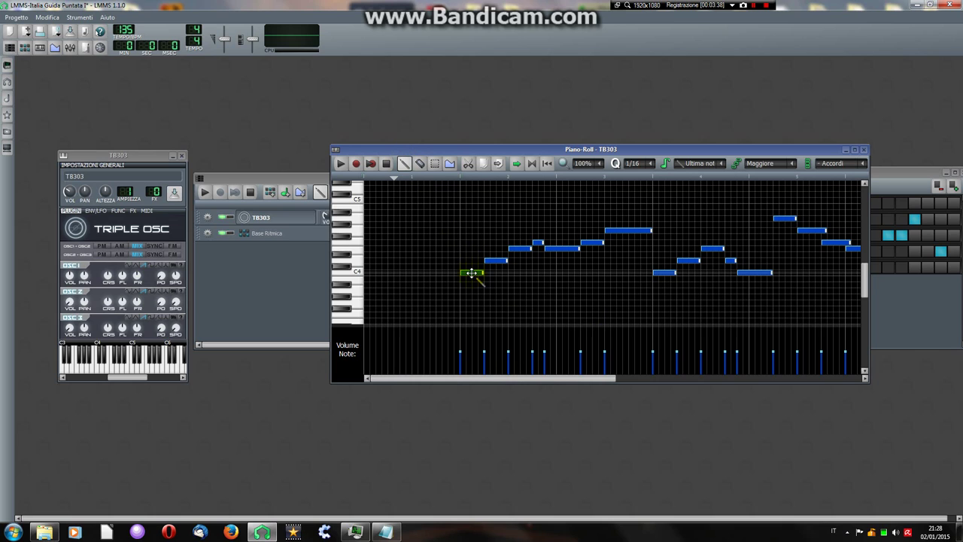
{"action": "left_click_drag", "start_coordinate": [471, 272], "coordinate": [366, 274]}
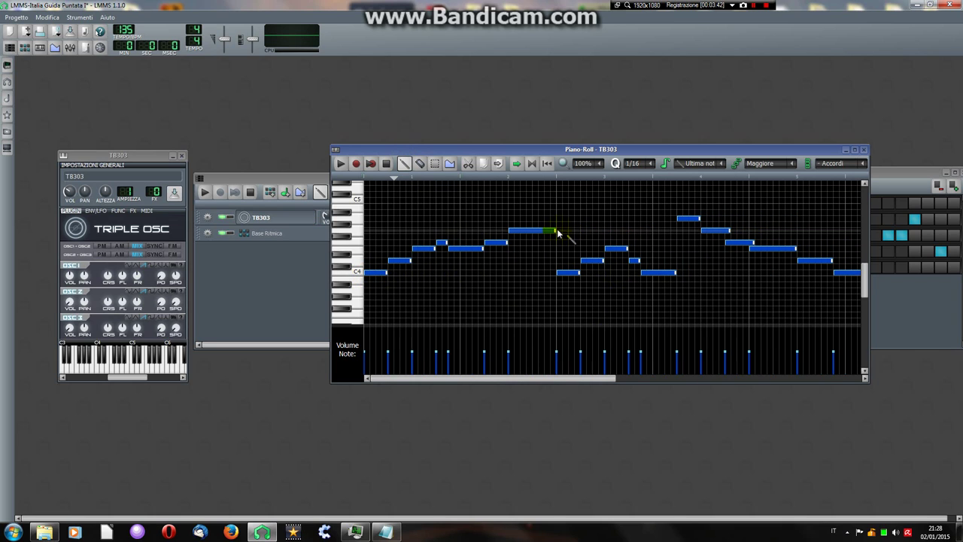
{"action": "mouse_move", "coordinate": [554, 230]}
{"action": "left_mouse_down"}
{"action": "mouse_move", "coordinate": [574, 231]}
{"action": "mouse_move", "coordinate": [517, 230]}
{"action": "mouse_move", "coordinate": [556, 228]}
{"action": "left_mouse_up"}
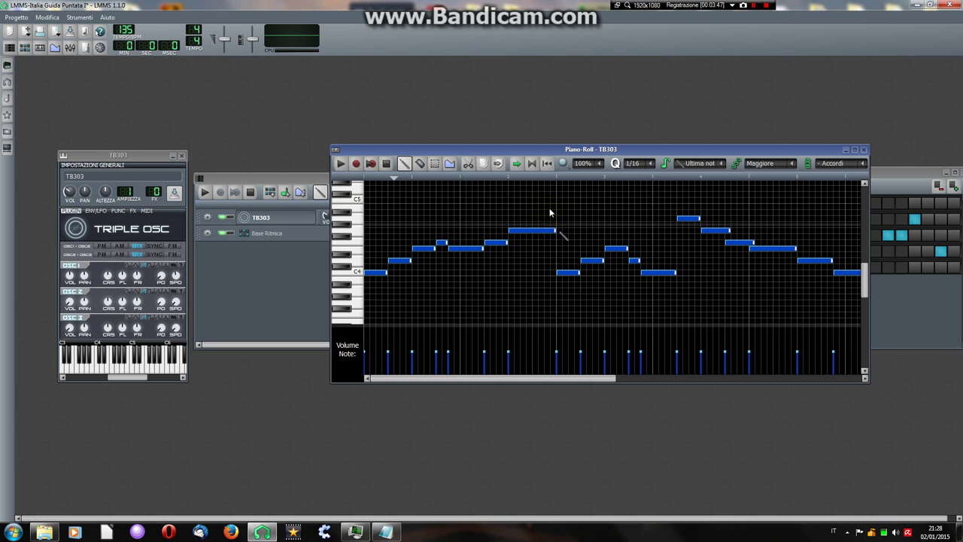
{"action": "left_click", "coordinate": [470, 208]}
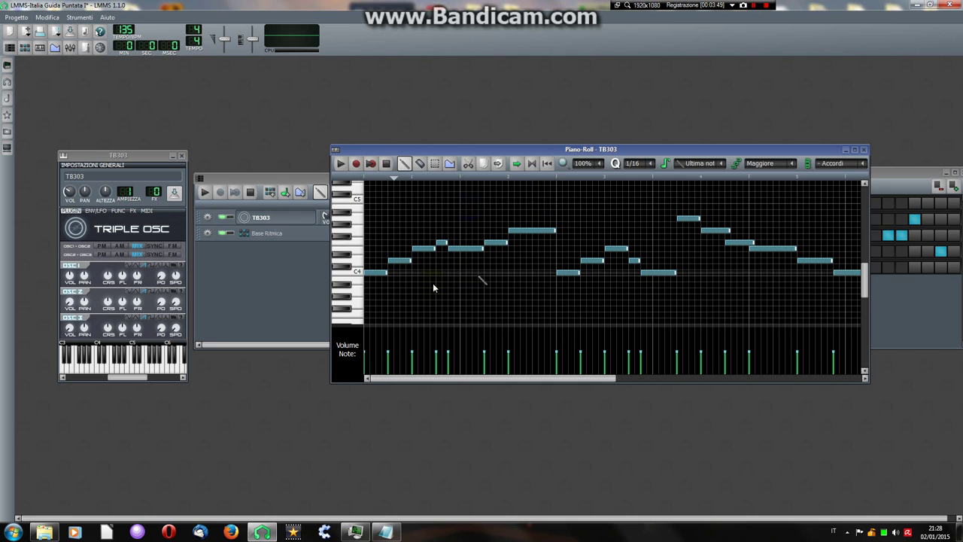
- Check individual notes of the shifted melody and start its playback in the Piano-Roll
{"action": "left_click", "coordinate": [439, 243]}
{"action": "left_click", "coordinate": [531, 229]}
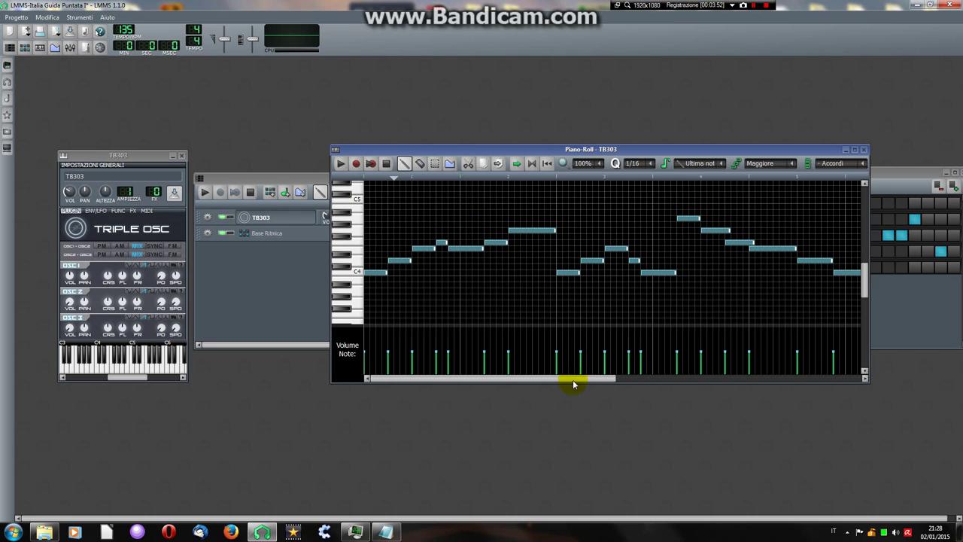
{"action": "mouse_move", "coordinate": [574, 375]}
{"action": "left_mouse_down"}
{"action": "mouse_move", "coordinate": [620, 377]}
{"action": "mouse_move", "coordinate": [608, 377]}
{"action": "mouse_move", "coordinate": [584, 353]}
{"action": "left_mouse_up"}
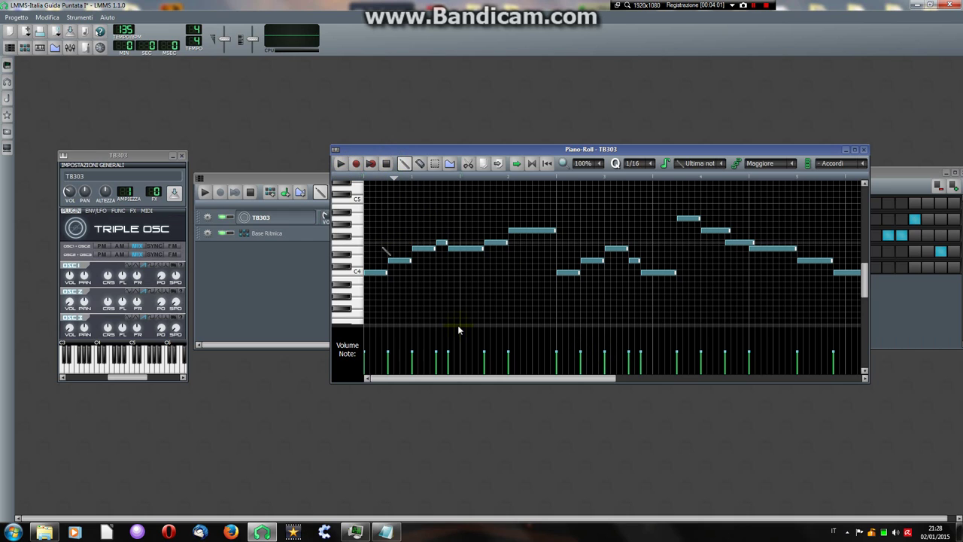
{"action": "left_click", "coordinate": [337, 163]}
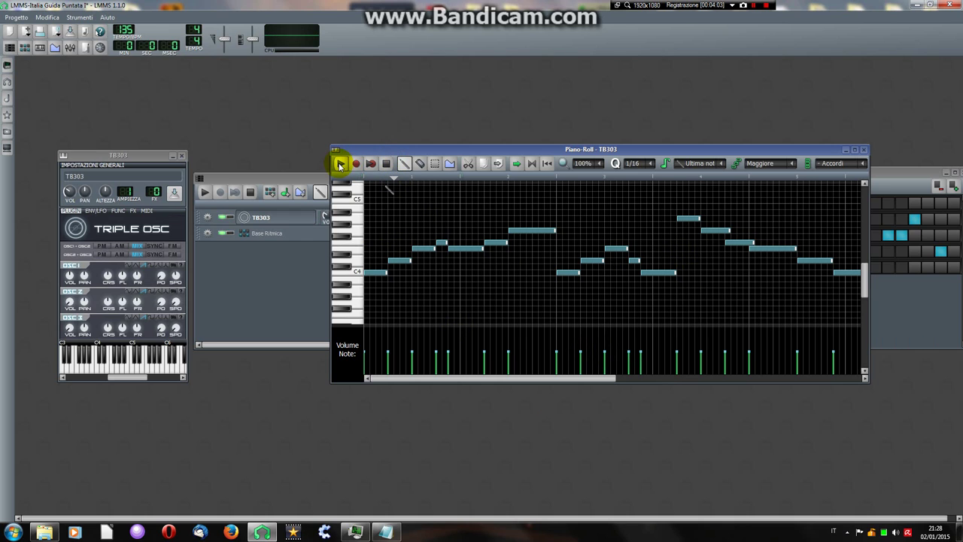
- Stop the melody, play the TB303 pattern again in the Piano-Roll from its beginning, and stop it
{"action": "left_click", "coordinate": [387, 164]}
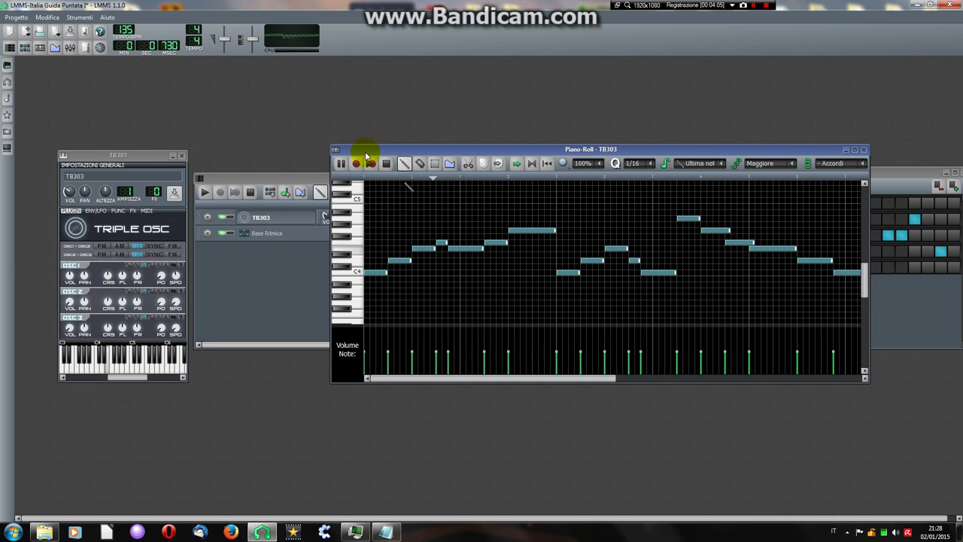
{"action": "left_click", "coordinate": [339, 165]}
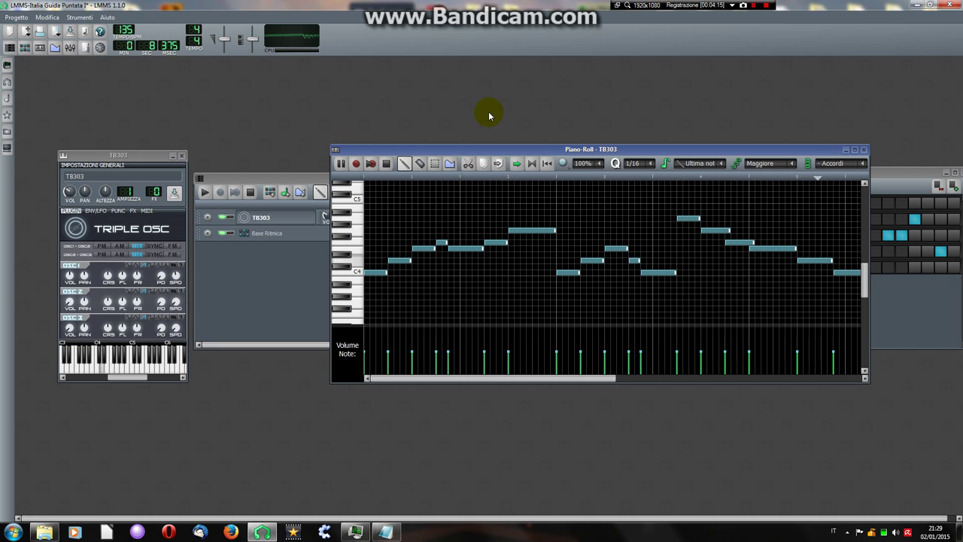
{"action": "left_click", "coordinate": [386, 164]}
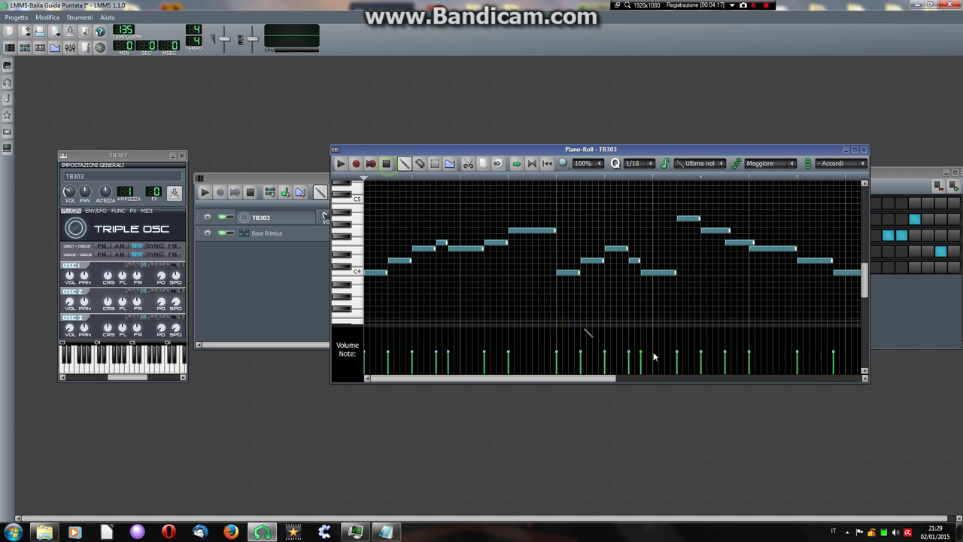
- Shorten the overlapping G4 and F4 notes near the melody's end so each one ends where the next begins
{"action": "left_click_drag", "start_coordinate": [608, 381], "coordinate": [686, 384]}
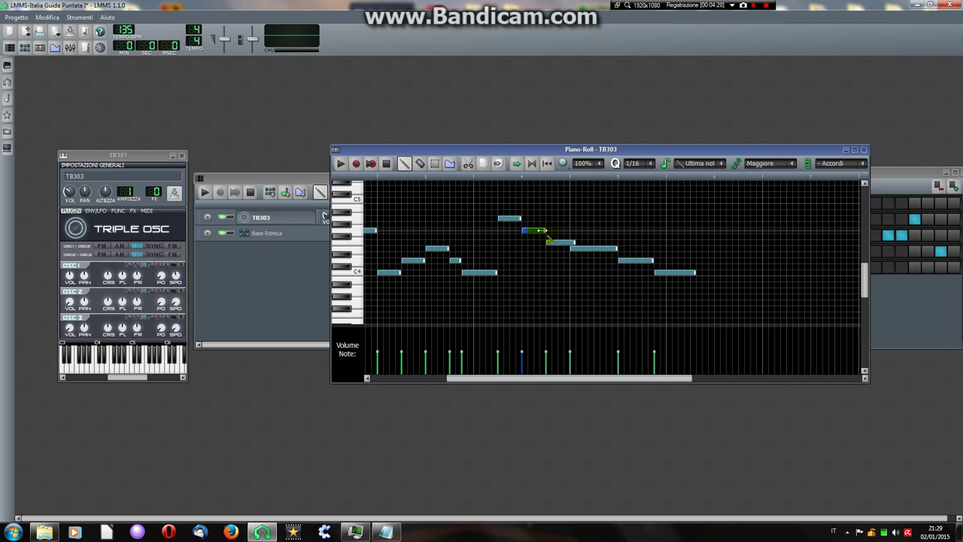
{"action": "left_click_drag", "start_coordinate": [541, 229], "coordinate": [544, 231]}
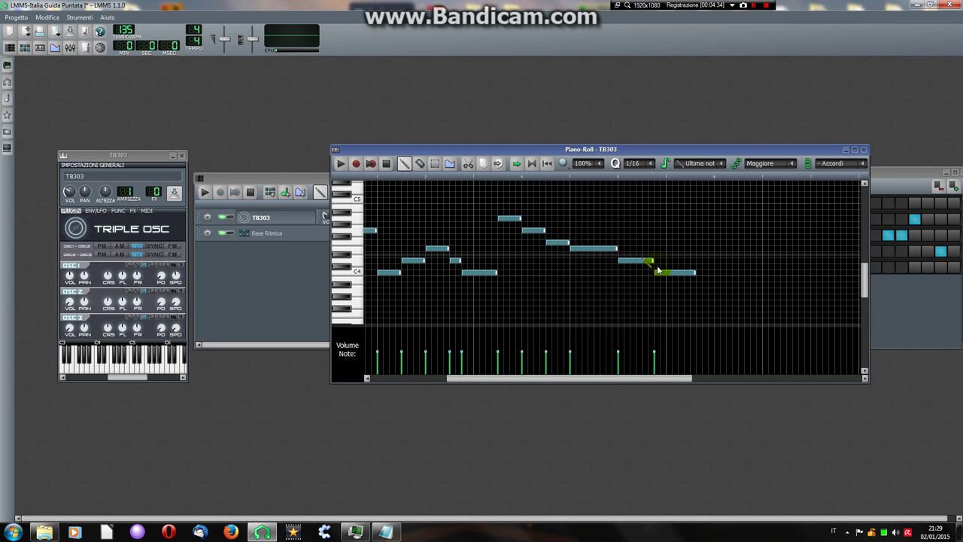
{"action": "left_click_drag", "start_coordinate": [666, 382], "coordinate": [522, 381]}
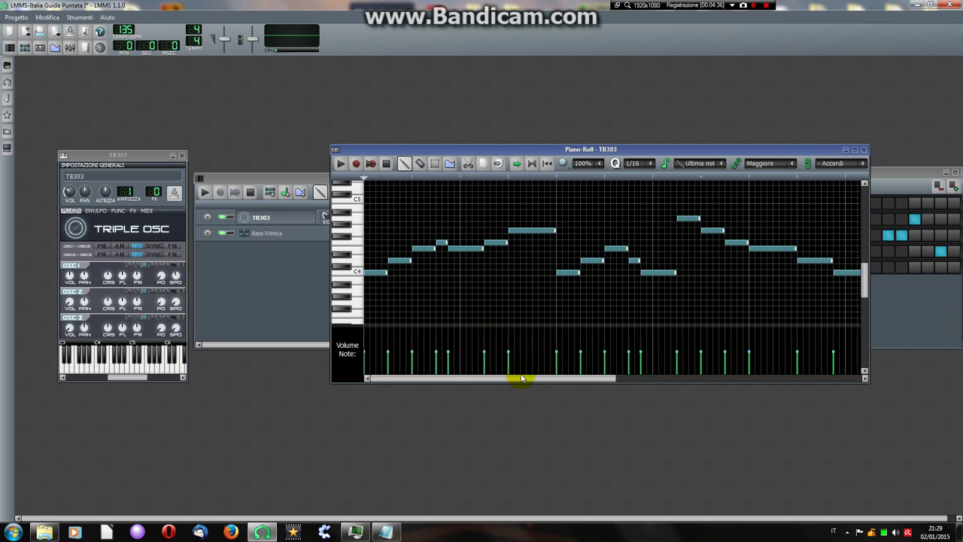
- Move the Piano-Roll window off the Song-Editor, play the song, and extend the Base Ritmica block to the TB303 pattern's end before stopping
{"action": "left_click_drag", "start_coordinate": [493, 149], "coordinate": [534, 159]}
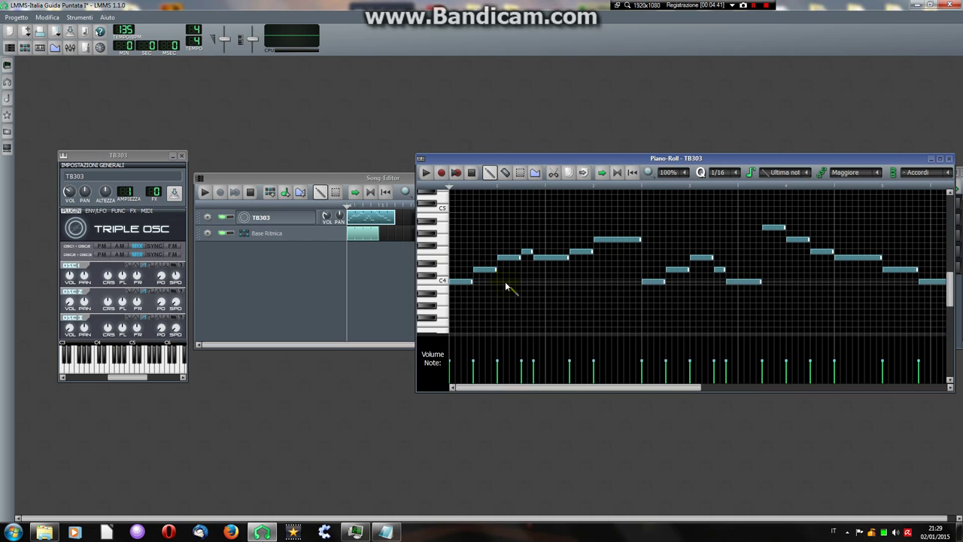
{"action": "left_click", "coordinate": [205, 193]}
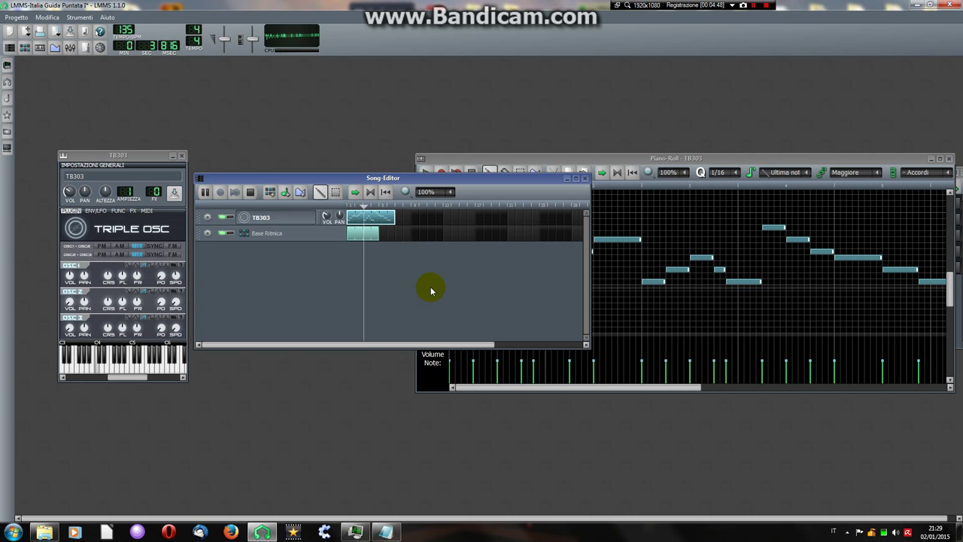
{"action": "left_click_drag", "start_coordinate": [378, 230], "coordinate": [392, 231]}
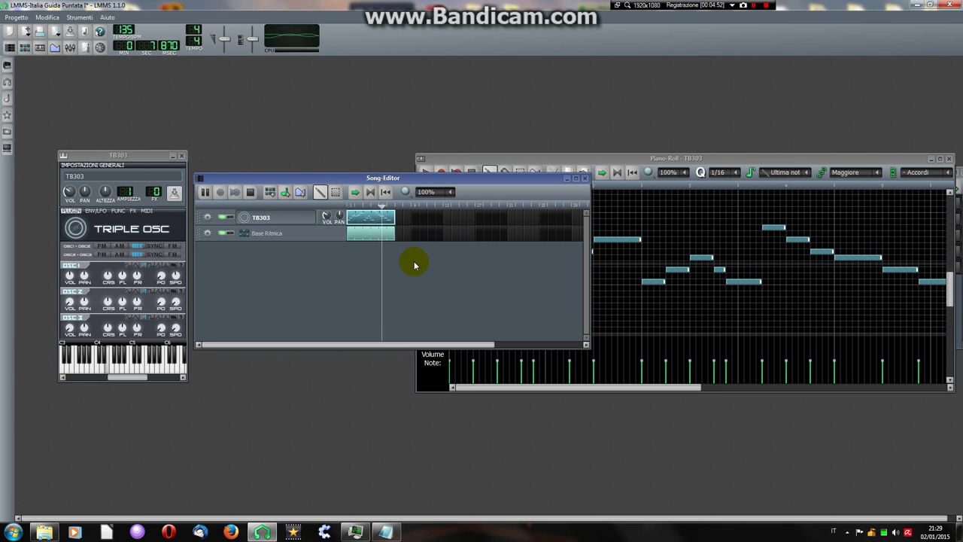
{"action": "left_click", "coordinate": [250, 193]}
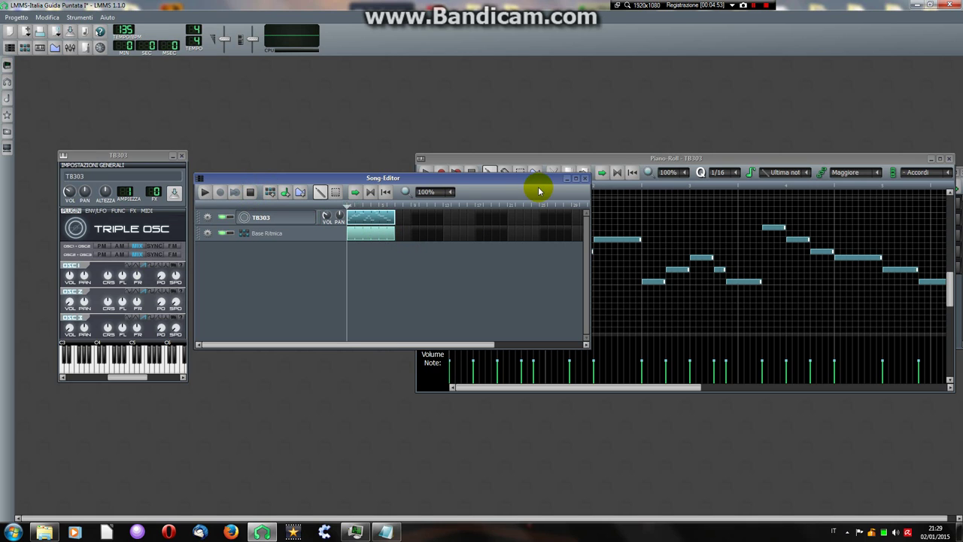
- Bring the Piano-Roll back to the front, select all the TB303 melody notes and delete them
{"action": "left_click", "coordinate": [612, 159]}
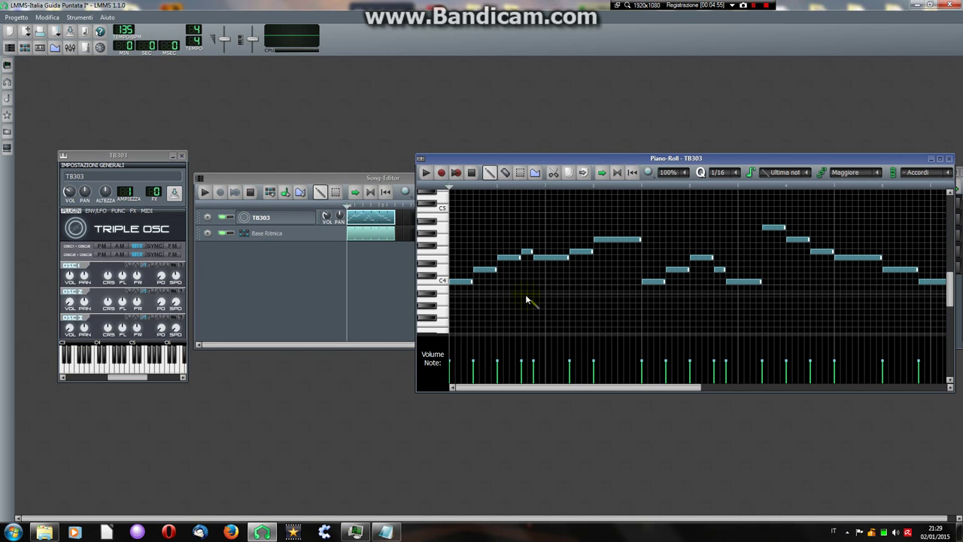
{"action": "left_click", "coordinate": [485, 269]}
{"action": "left_click", "coordinate": [461, 281]}
{"action": "left_click", "coordinate": [581, 251]}
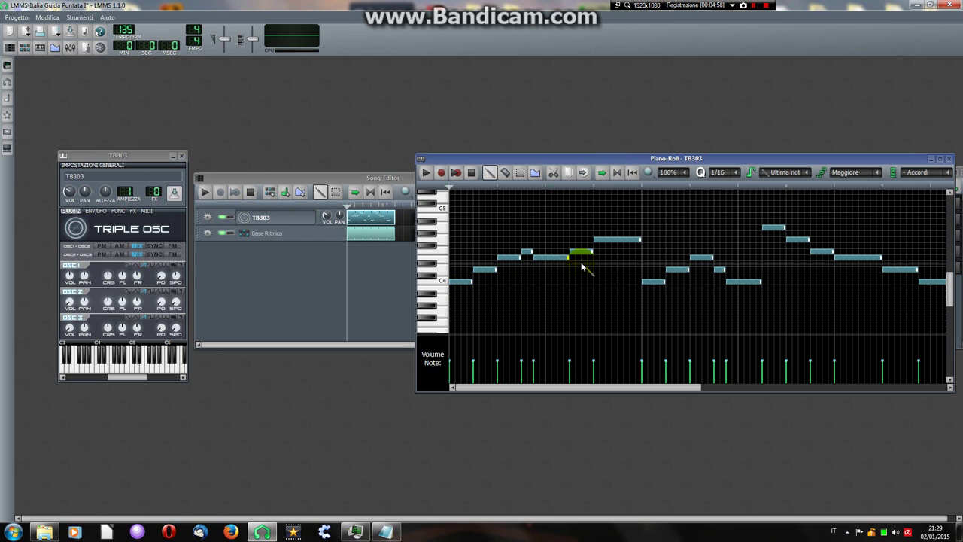
{"action": "left_click", "coordinate": [613, 240]}
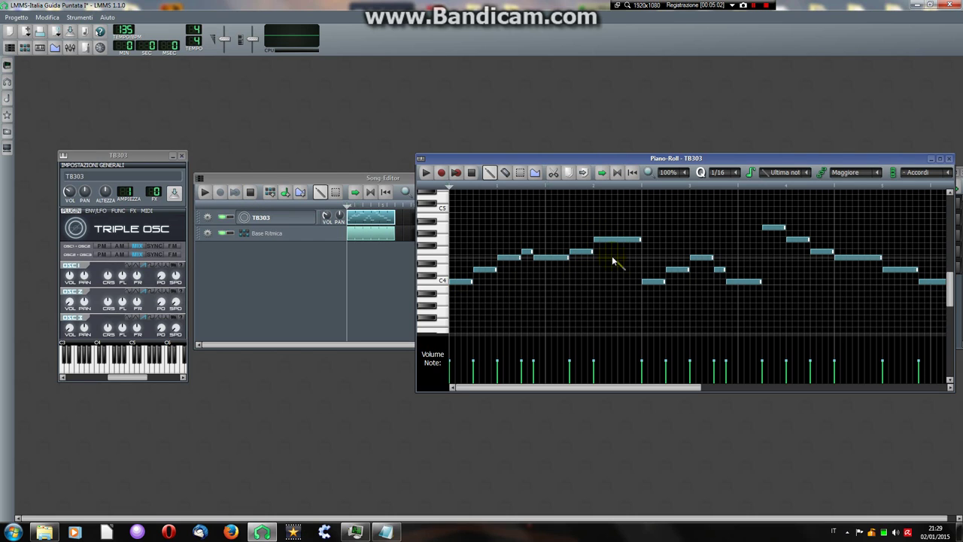
{"action": "key", "text": "ctrl+a"}
{"action": "key", "text": "Delete"}
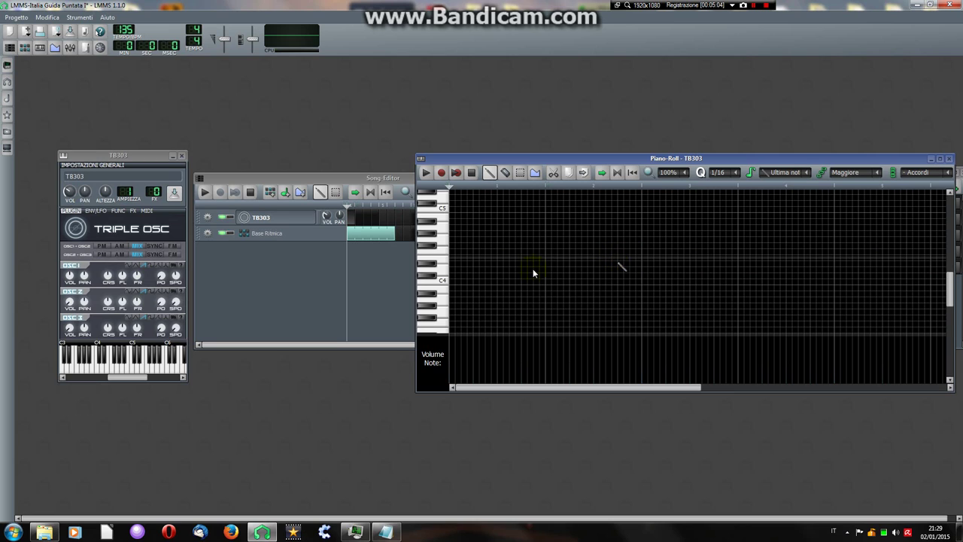
- Fill the first bar of the TB303 pattern with eight consecutive eighth notes on A3
{"action": "scroll", "coordinate": [519, 275], "scroll_direction": "down", "scroll_amount": 3}
{"action": "left_click", "coordinate": [443, 277]}
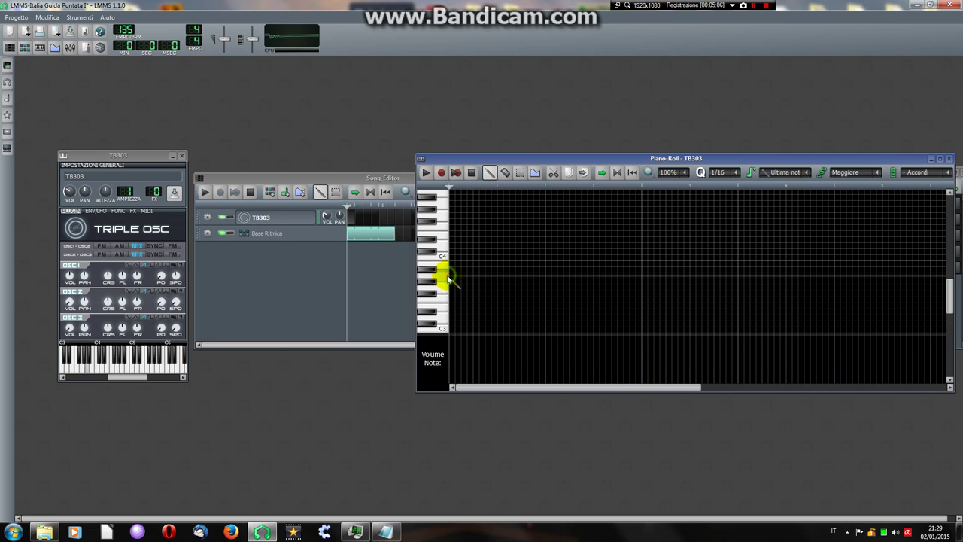
{"action": "left_click", "coordinate": [455, 276]}
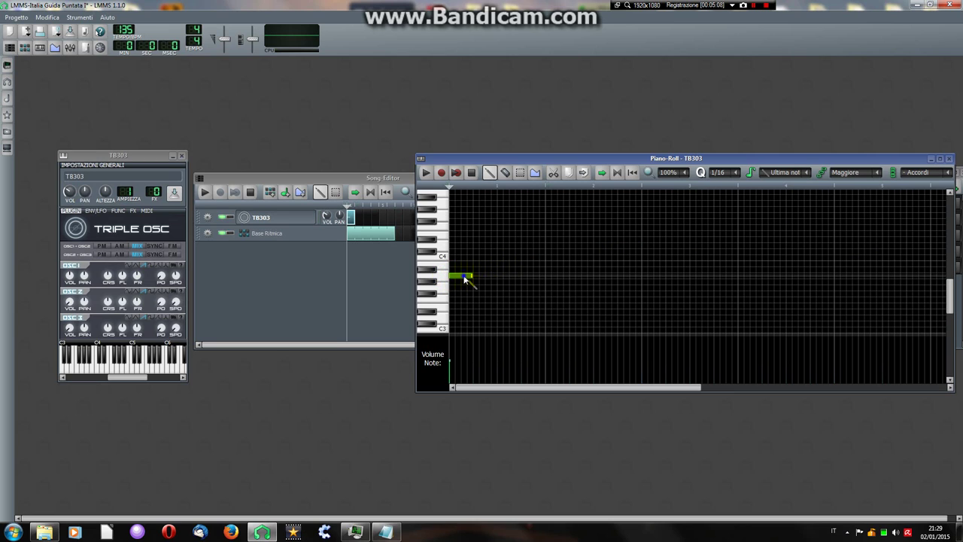
{"action": "left_click_drag", "start_coordinate": [465, 278], "coordinate": [485, 276]}
{"action": "left_click", "coordinate": [456, 276]}
{"action": "left_click", "coordinate": [479, 276]}
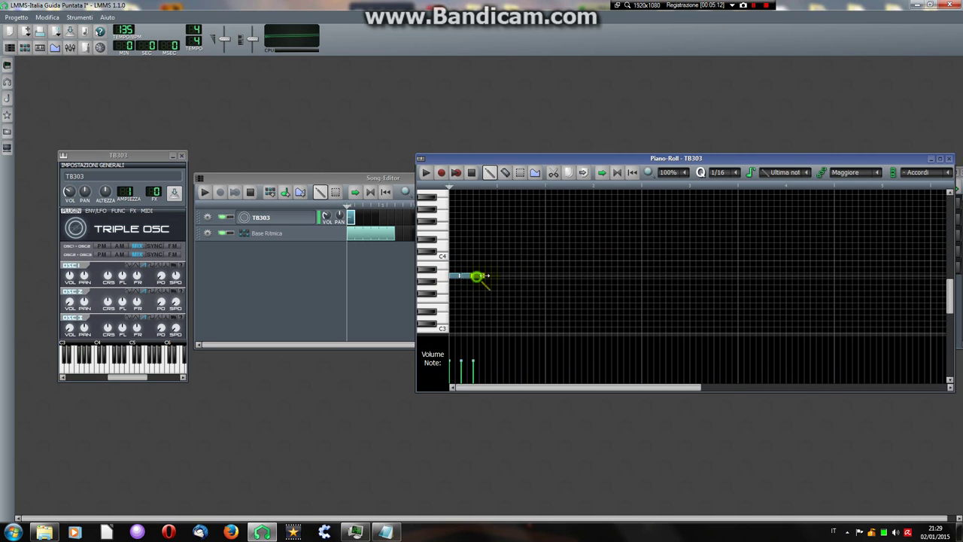
{"action": "left_click", "coordinate": [491, 276]}
{"action": "left_click", "coordinate": [502, 276]}
{"action": "left_click", "coordinate": [516, 276]}
{"action": "left_click", "coordinate": [528, 276]}
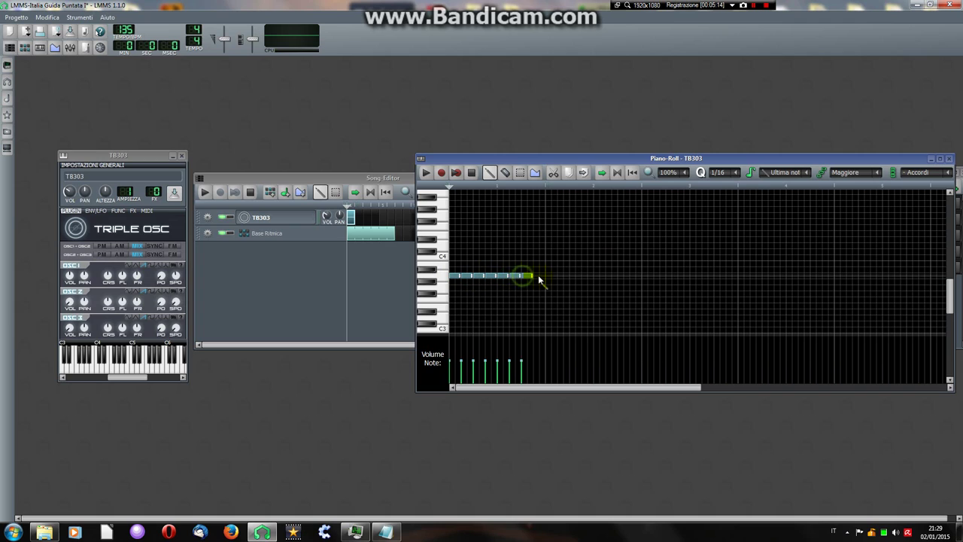
{"action": "left_click", "coordinate": [539, 276]}
- Copy all eight A3 notes, paste them at the start of bar 2 and move the pasted notes down to F3
{"action": "key", "text": "ctrl+a"}
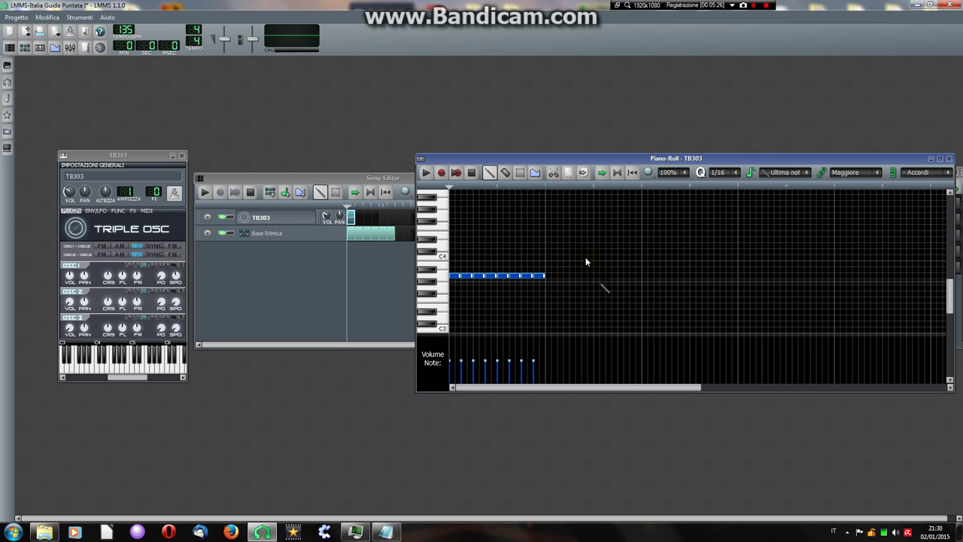
{"action": "left_click", "coordinate": [545, 185]}
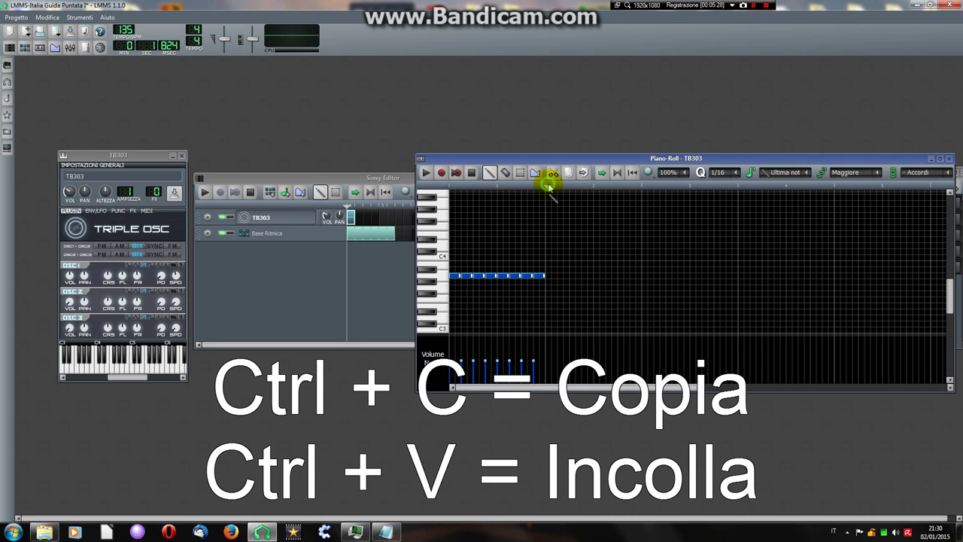
{"action": "left_click_drag", "start_coordinate": [549, 187], "coordinate": [541, 187]}
{"action": "left_click", "coordinate": [546, 277]}
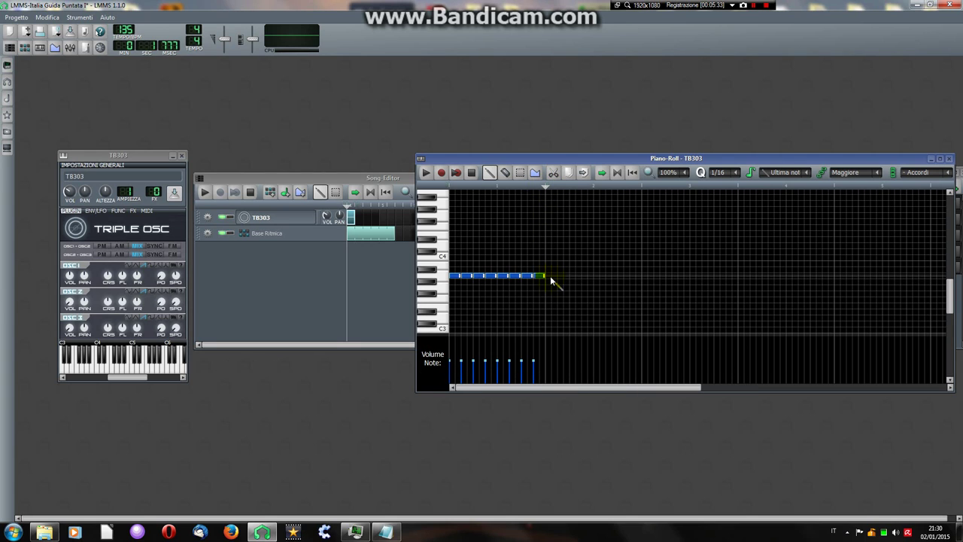
{"action": "key", "text": "ctrl+v"}
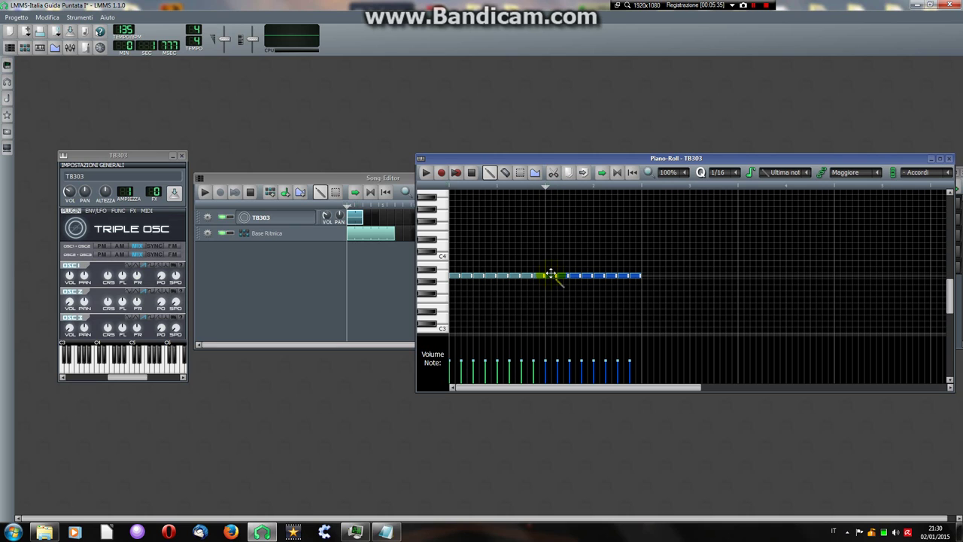
{"action": "left_click_drag", "start_coordinate": [550, 276], "coordinate": [549, 301]}
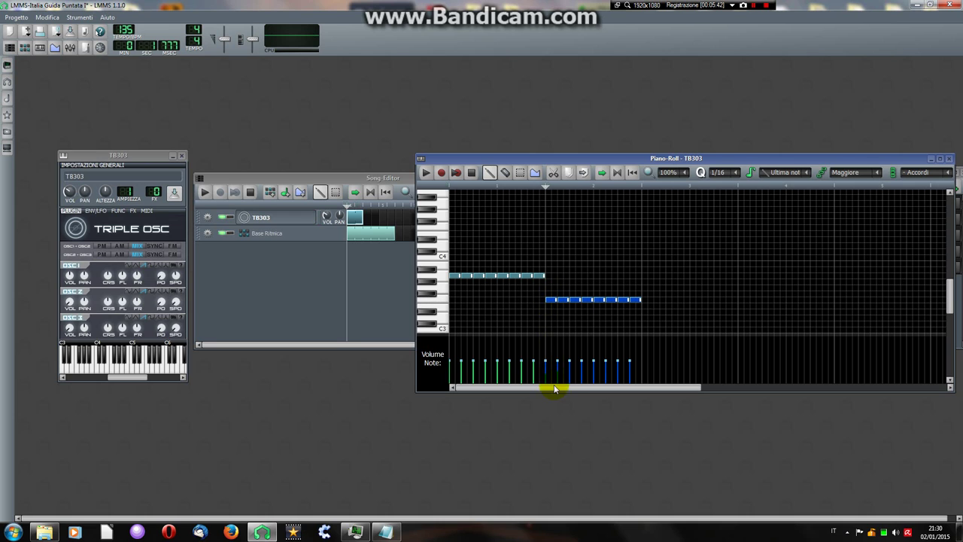
- Paste the copied notes at the start of bar 3 and move them down to G3
{"action": "left_click_drag", "start_coordinate": [555, 389], "coordinate": [585, 389]}
{"action": "left_click", "coordinate": [617, 172]}
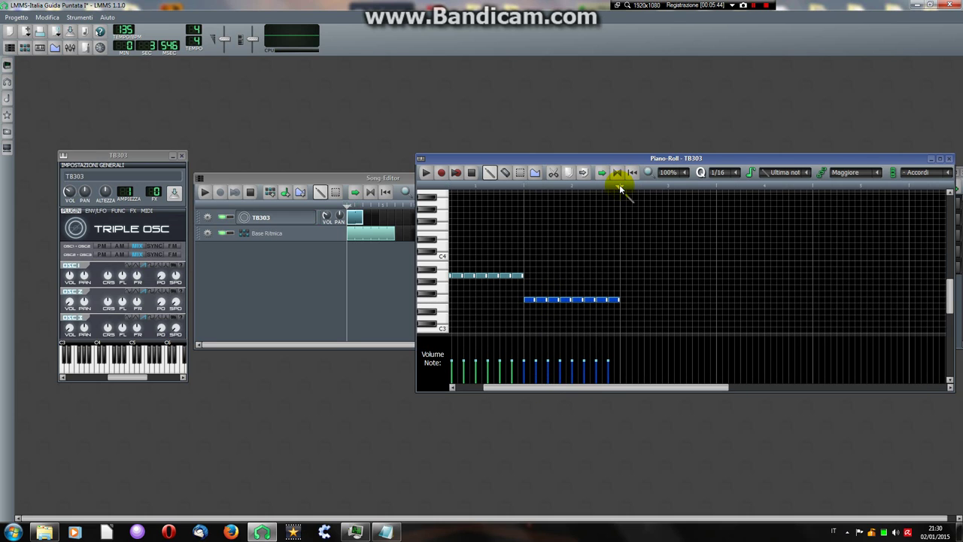
{"action": "key", "text": "ctrl+v"}
{"action": "left_click_drag", "start_coordinate": [625, 275], "coordinate": [627, 289]}
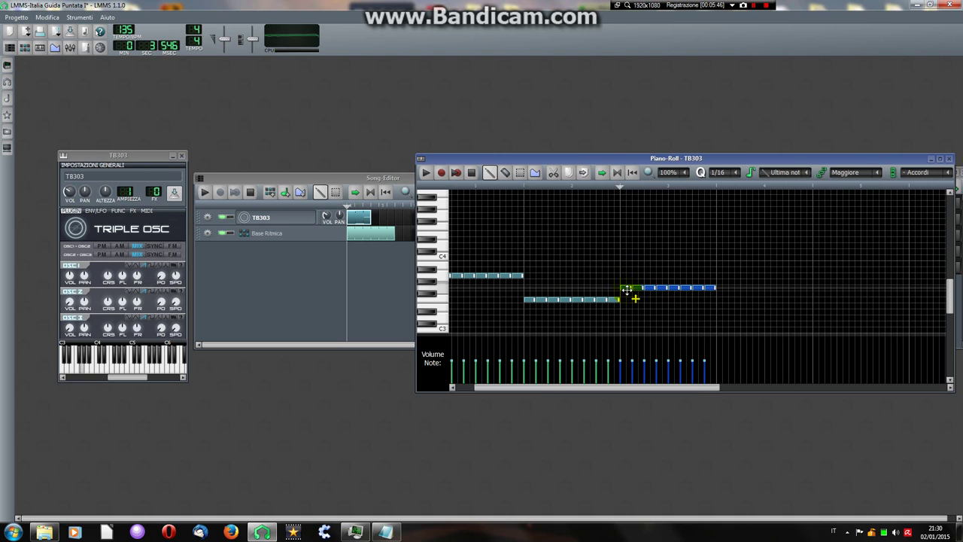
- Paste the copied notes at the start of bar 4, raise them to B3, and lower only the last note to G3
{"action": "left_click", "coordinate": [714, 187]}
{"action": "key", "text": "ctrl+v"}
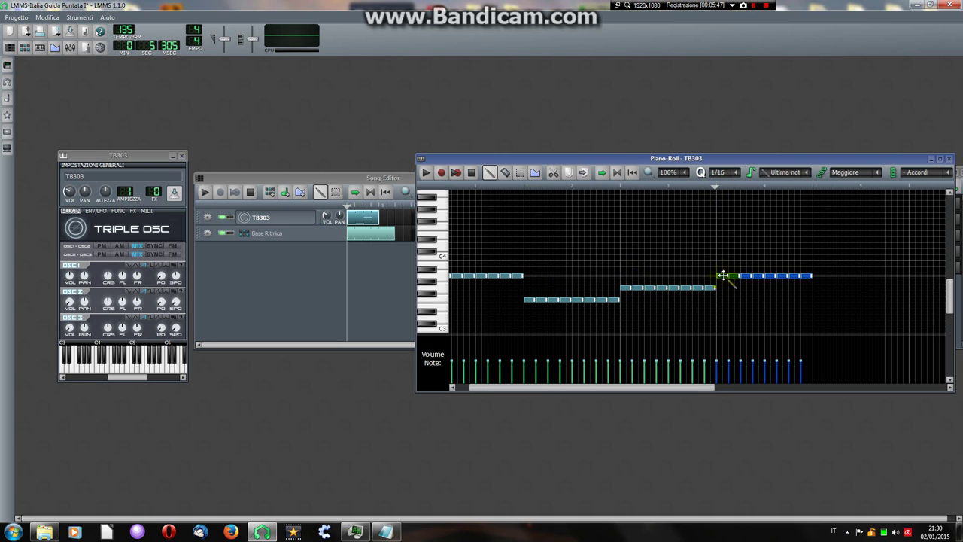
{"action": "left_click_drag", "start_coordinate": [727, 275], "coordinate": [724, 263]}
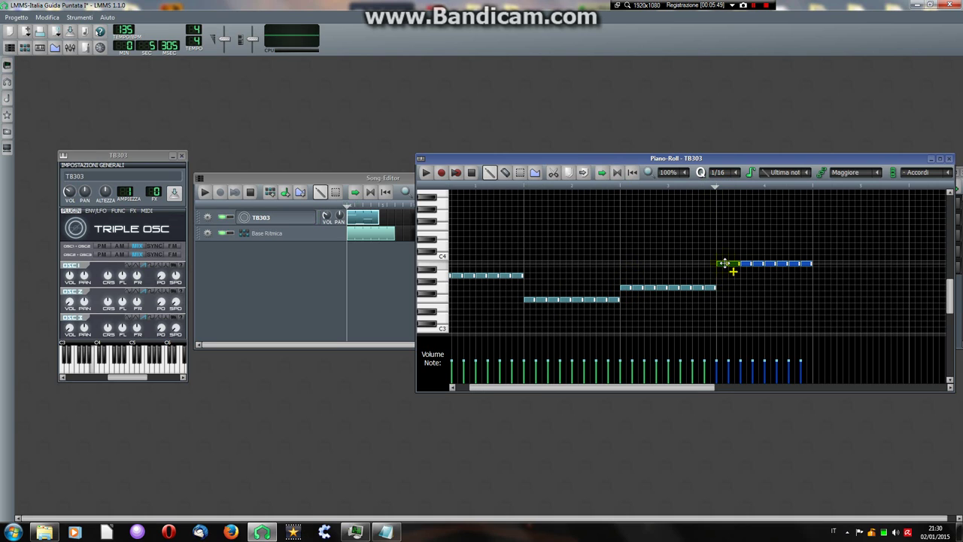
{"action": "left_click", "coordinate": [803, 281]}
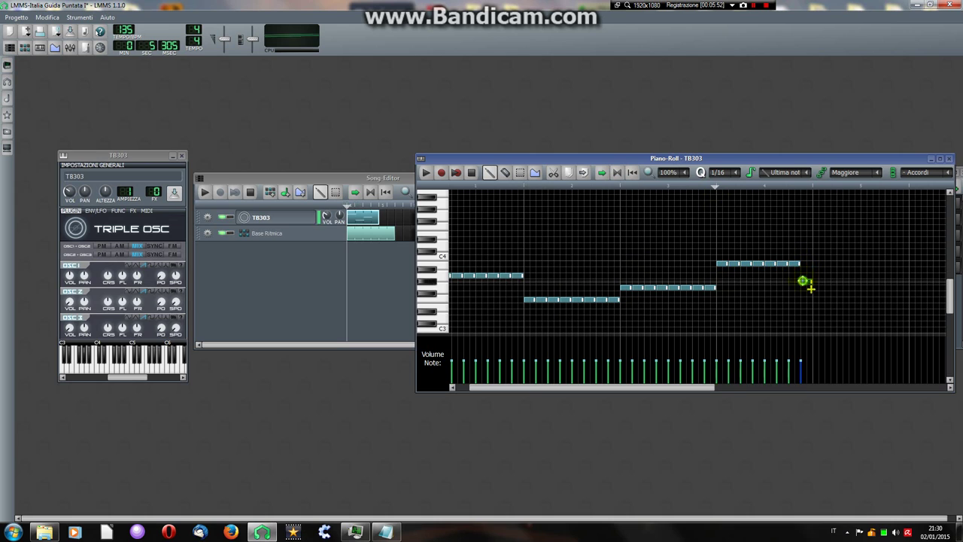
{"action": "left_click", "coordinate": [804, 287]}
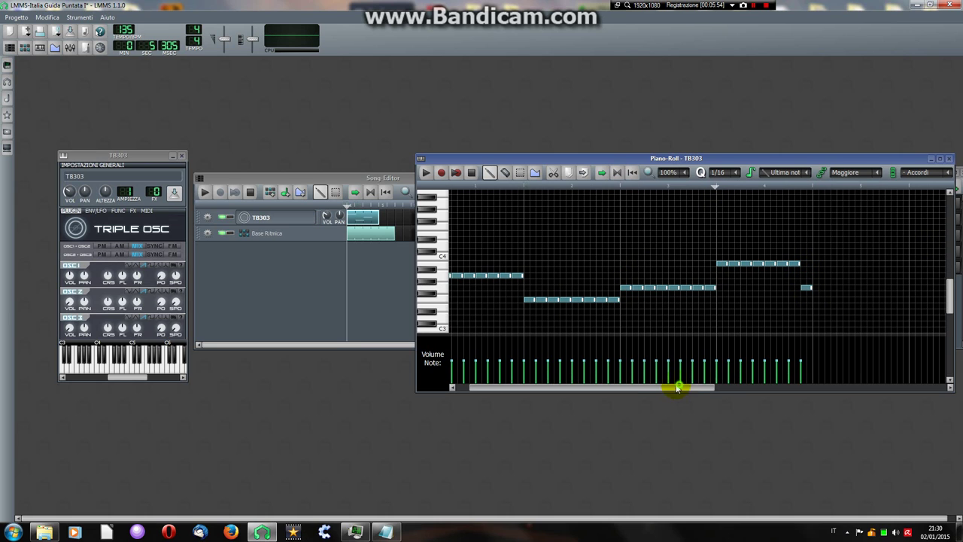
- Shorten the Base Ritmica block to four bars to match the TB303 pattern, and play the new bass line in the Piano-Roll
{"action": "left_click_drag", "start_coordinate": [679, 389], "coordinate": [665, 388]}
{"action": "left_click_drag", "start_coordinate": [393, 232], "coordinate": [378, 232]}
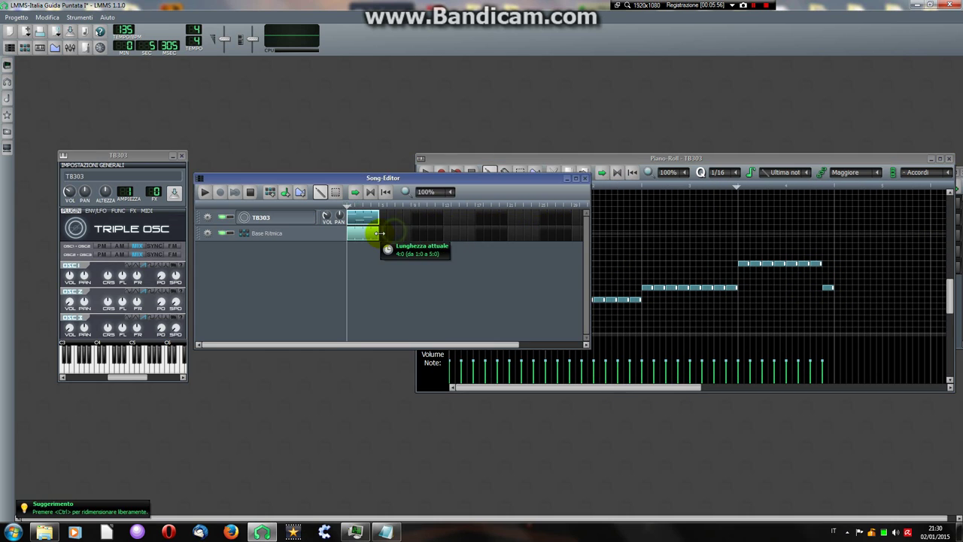
{"action": "left_click", "coordinate": [647, 165]}
{"action": "left_click", "coordinate": [426, 173]}
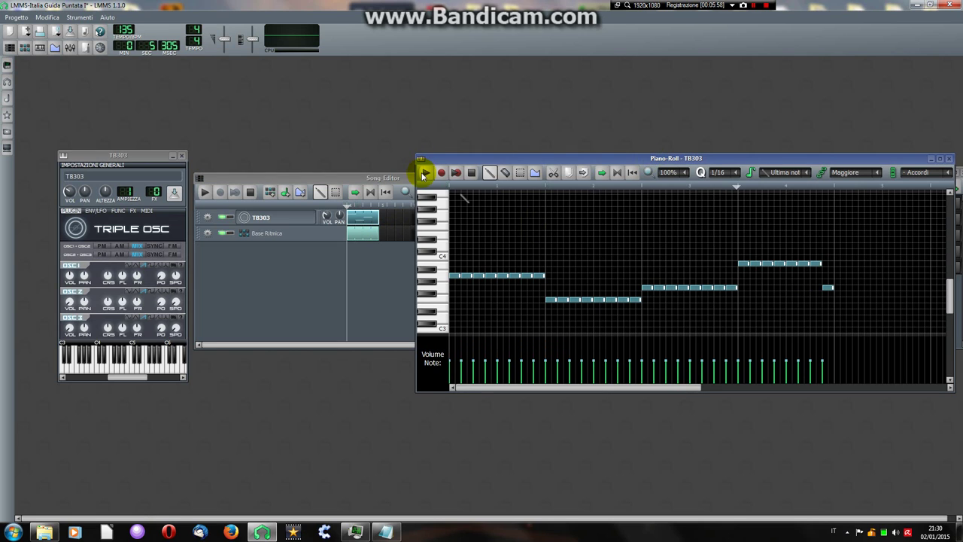
{"action": "left_click", "coordinate": [471, 173]}
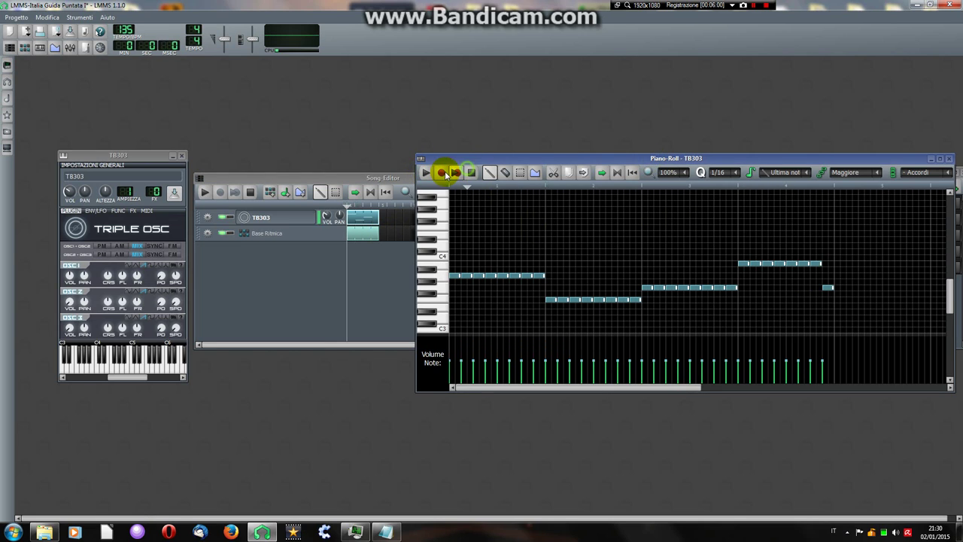
{"action": "key", "text": "space"}
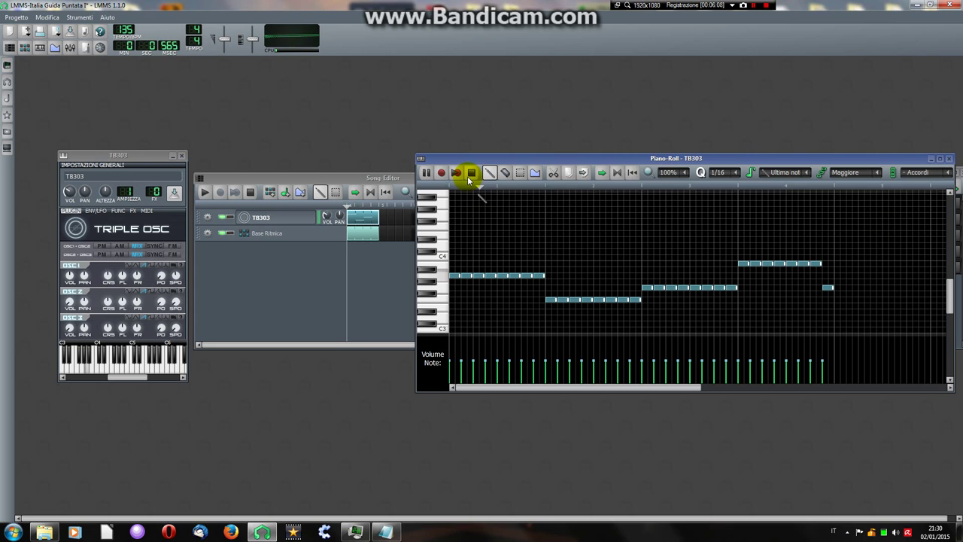
- Adjust the TB303's filter cutoff frequency and cutoff envelope attack during playback, and set its volume envelope attack to about 0.023
{"action": "left_click", "coordinate": [288, 219]}
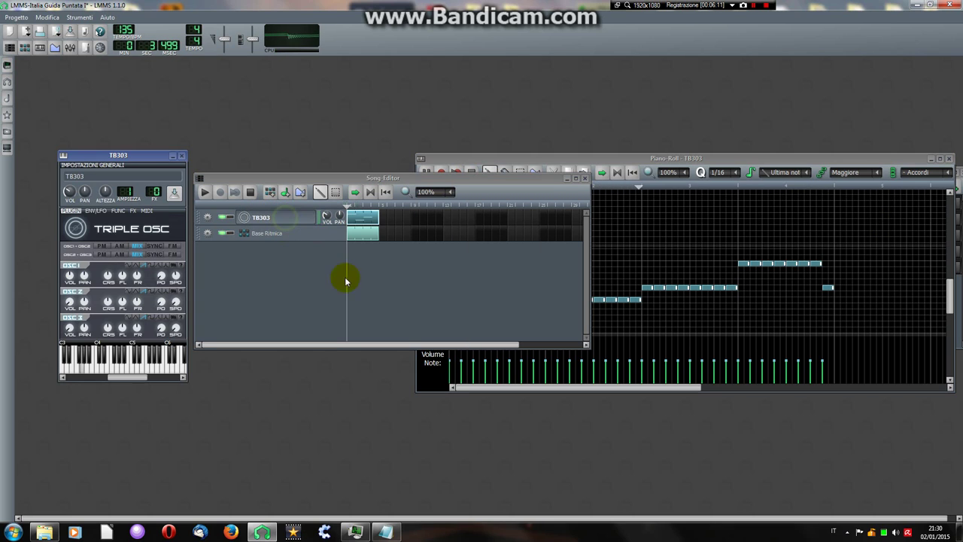
{"action": "left_click", "coordinate": [95, 211]}
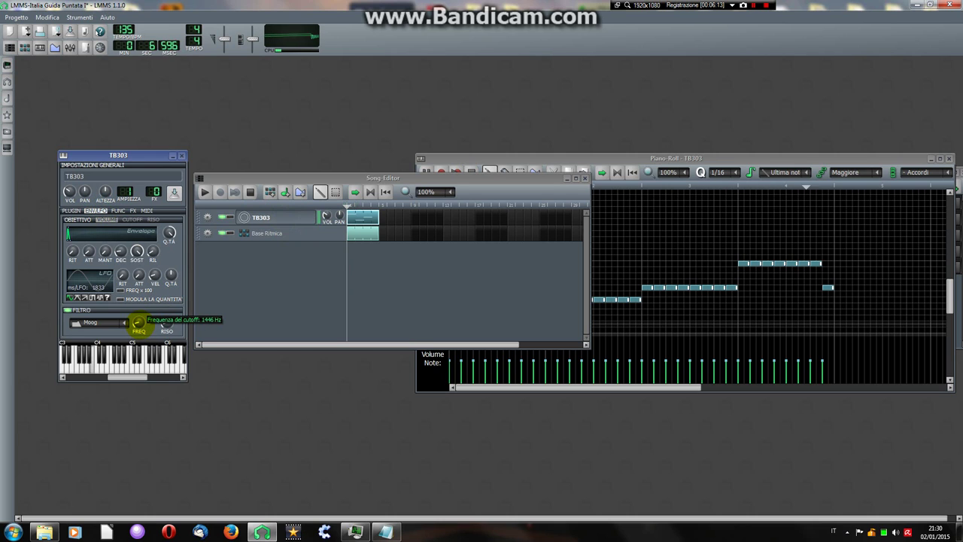
{"action": "scroll", "coordinate": [167, 322], "scroll_direction": "up", "scroll_amount": 5}
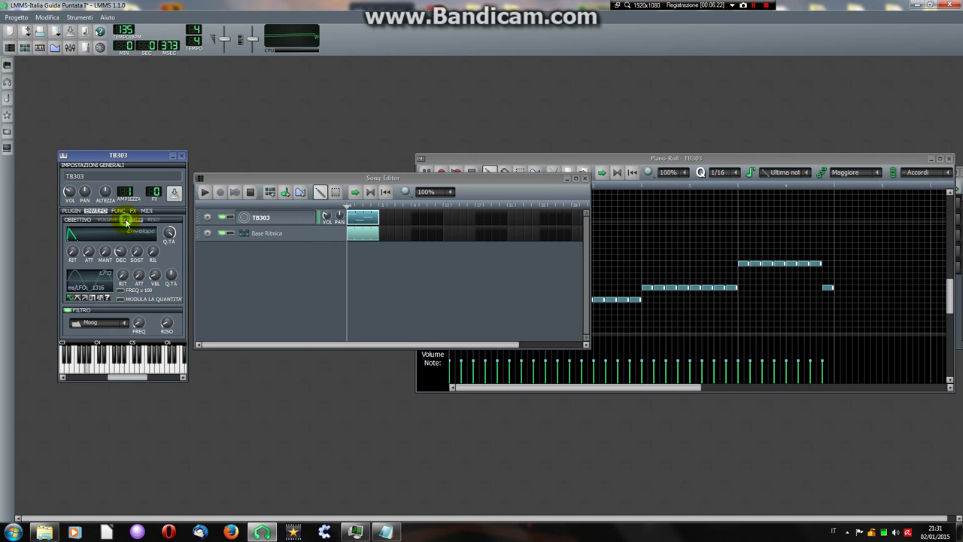
{"action": "scroll", "coordinate": [89, 251], "scroll_direction": "up", "scroll_amount": 3}
{"action": "scroll", "coordinate": [89, 251], "scroll_direction": "up", "scroll_amount": 2}
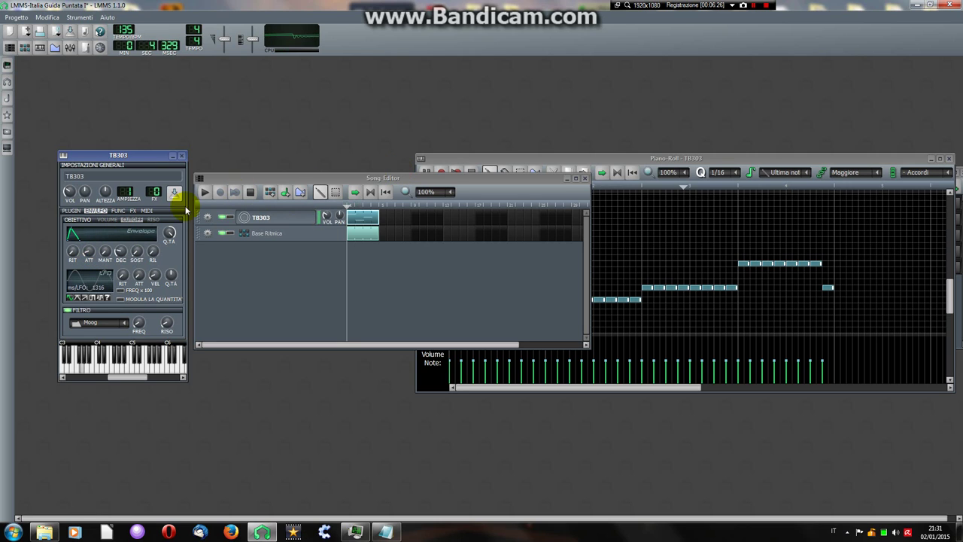
{"action": "mouse_move", "coordinate": [92, 256]}
{"action": "left_mouse_down"}
{"action": "mouse_move", "coordinate": [253, 188]}
{"action": "mouse_move", "coordinate": [112, 253]}
{"action": "mouse_move", "coordinate": [89, 252]}
{"action": "left_mouse_up"}
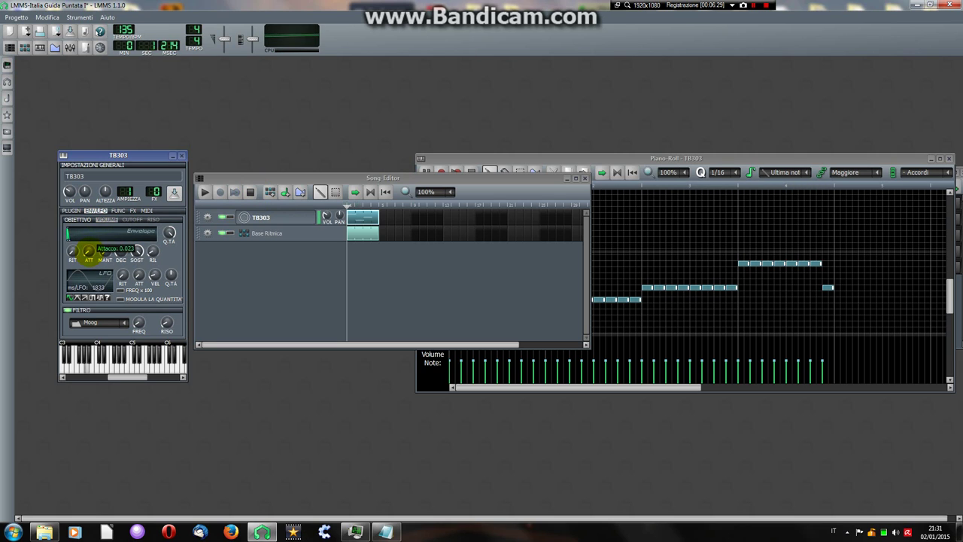
- Stop the pattern playback and play the four-bar song with both tracks in the Song-Editor
{"action": "left_click", "coordinate": [250, 191]}
{"action": "left_click", "coordinate": [204, 192]}
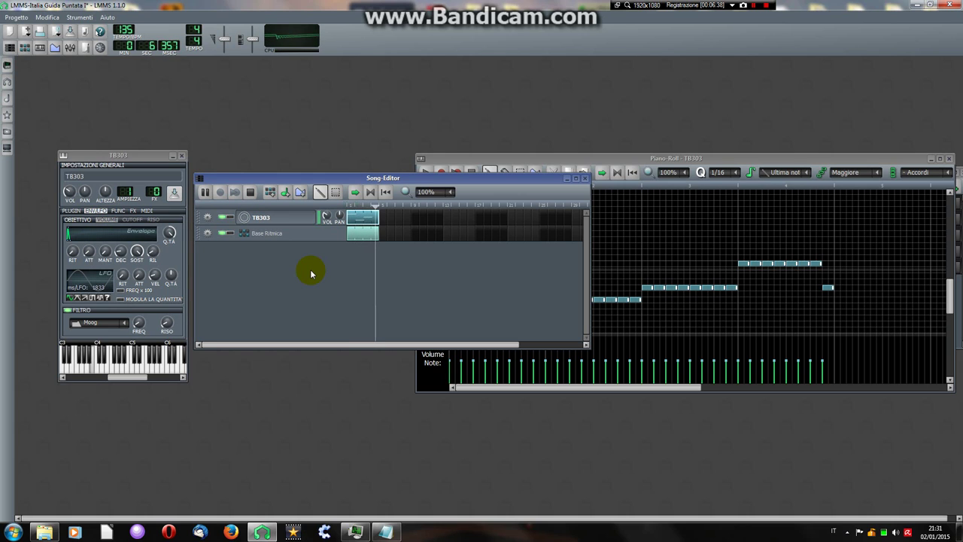
{"action": "left_click", "coordinate": [250, 192]}
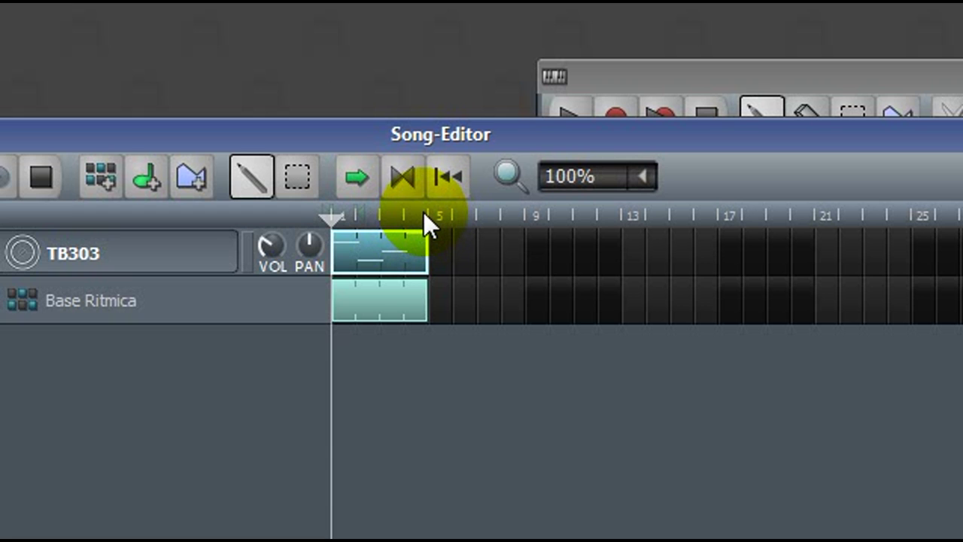
- Set the song's loop end point at the start of bar 5, enable looping and play the looped four bars
{"action": "left_click", "coordinate": [424, 214]}
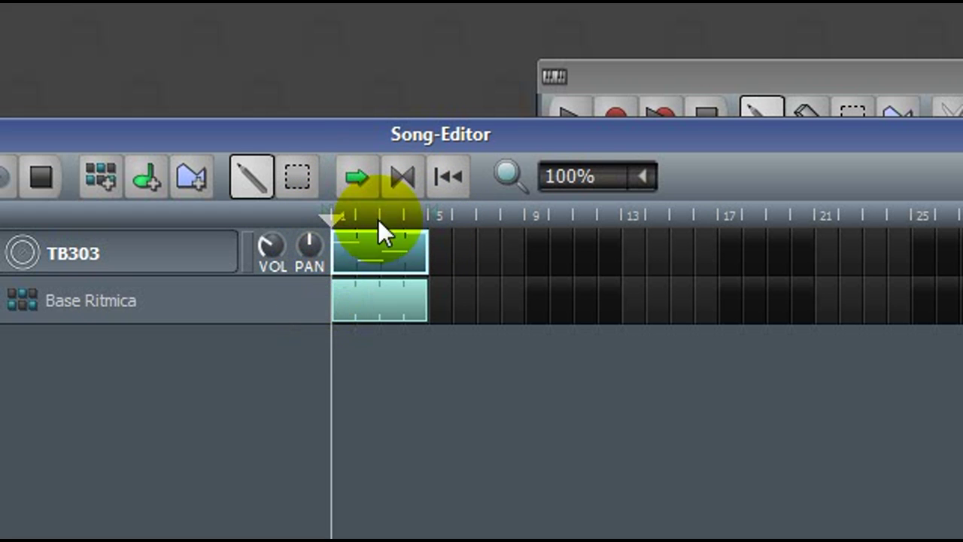
{"action": "left_click", "coordinate": [401, 180]}
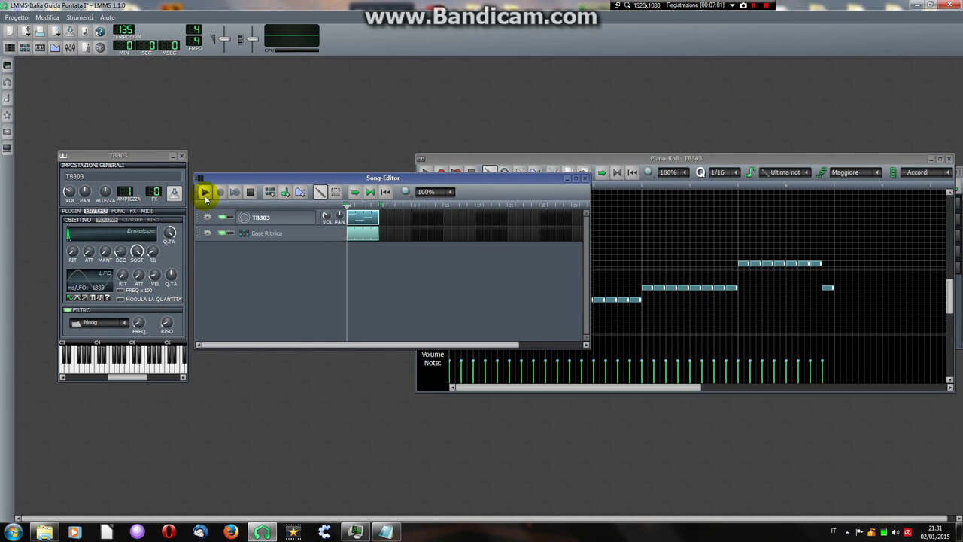
{"action": "left_click", "coordinate": [205, 193]}
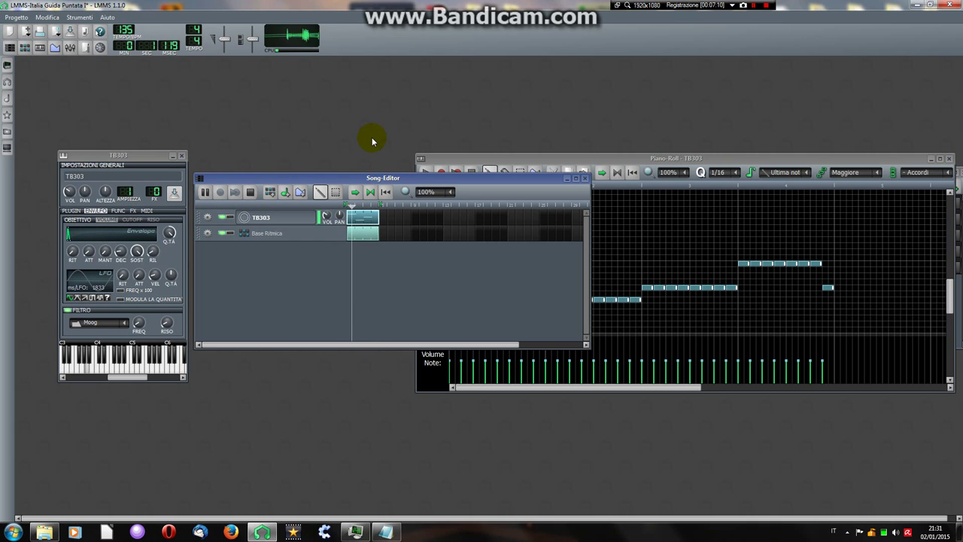
{"action": "left_click", "coordinate": [250, 191]}
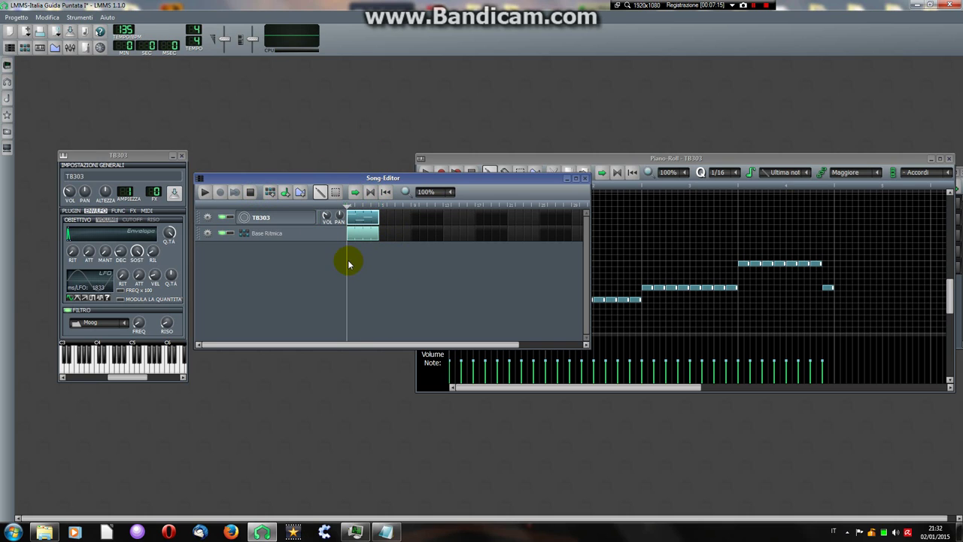
{"action": "left_click", "coordinate": [370, 229]}
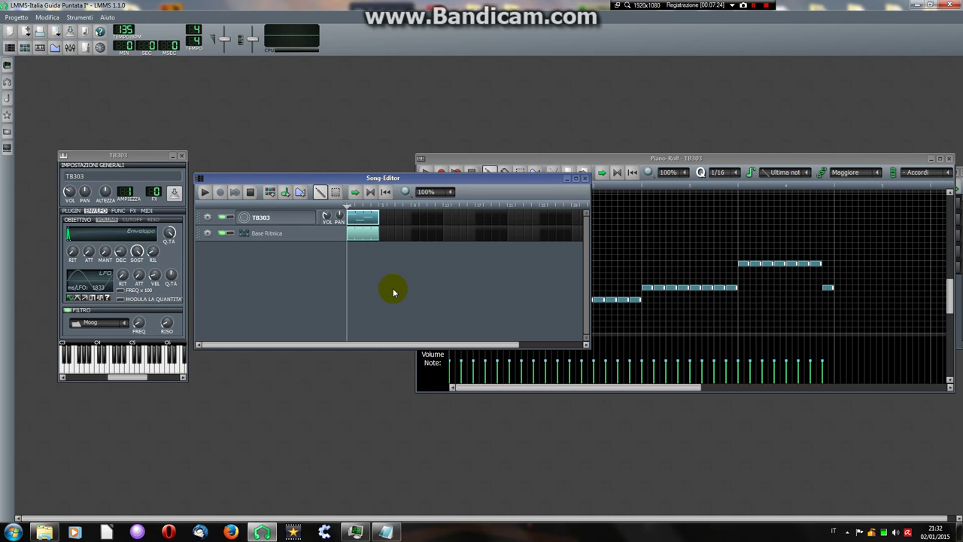
- Duplicate the four-bar TB303 pattern so the copy starts at bar 5 of the same track
{"action": "left_click", "coordinate": [359, 216]}
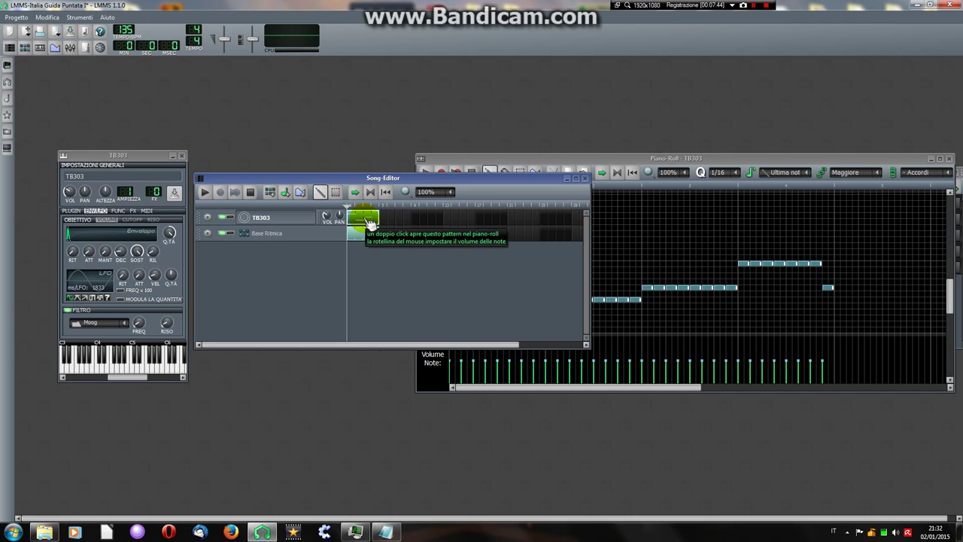
{"action": "left_click", "coordinate": [369, 224]}
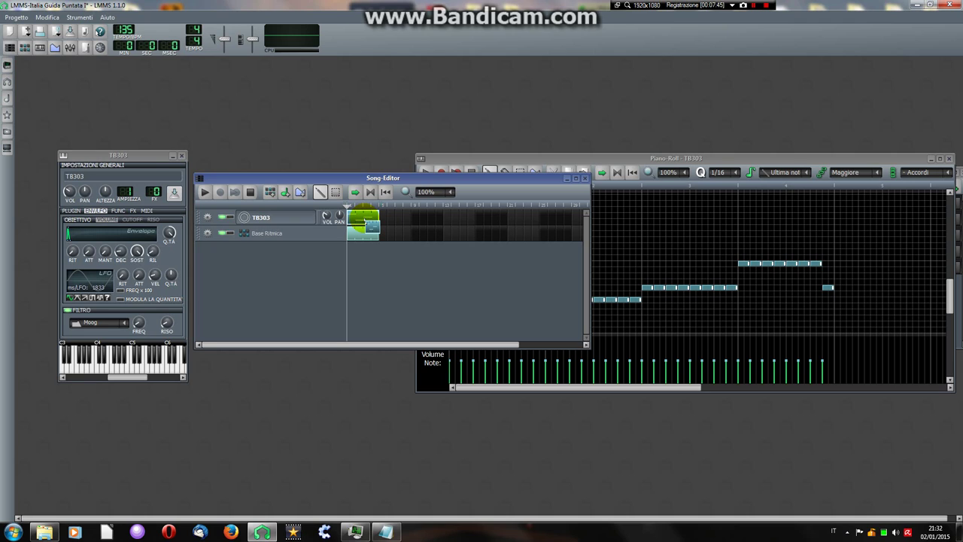
{"action": "left_click_drag", "start_coordinate": [368, 221], "coordinate": [387, 225]}
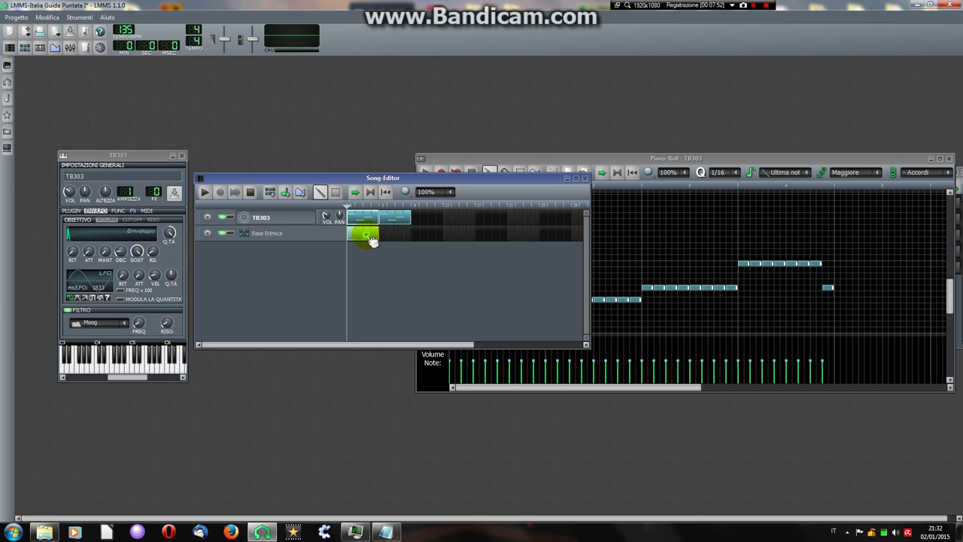
- Extend the Base Ritmica part to eight bars so it runs under both TB303 patterns
{"action": "left_click_drag", "start_coordinate": [371, 239], "coordinate": [408, 234]}
{"action": "right_click", "coordinate": [392, 237]}
{"action": "left_click", "coordinate": [415, 256]}
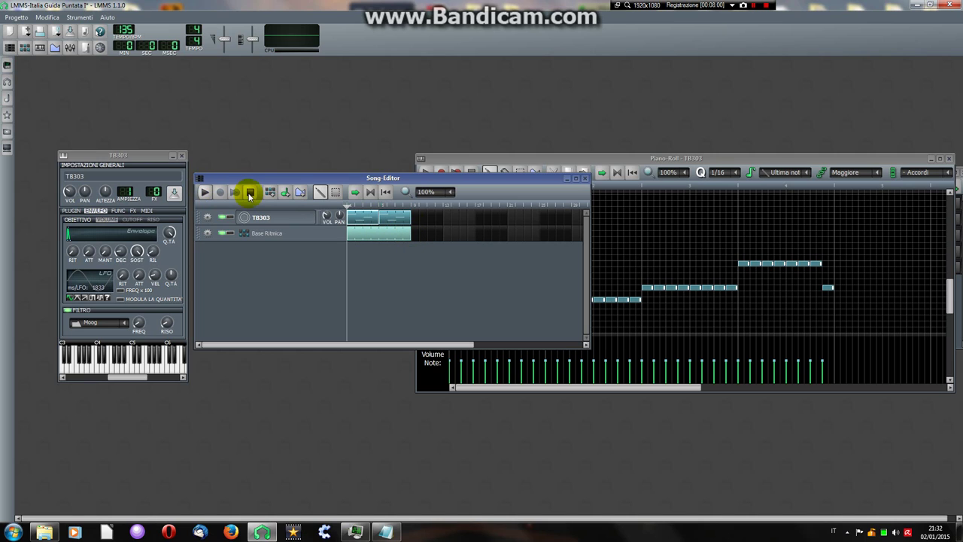
- Open the second TB303 pattern, the one starting at bar 5, in the Piano-Roll
{"action": "left_click", "coordinate": [379, 220]}
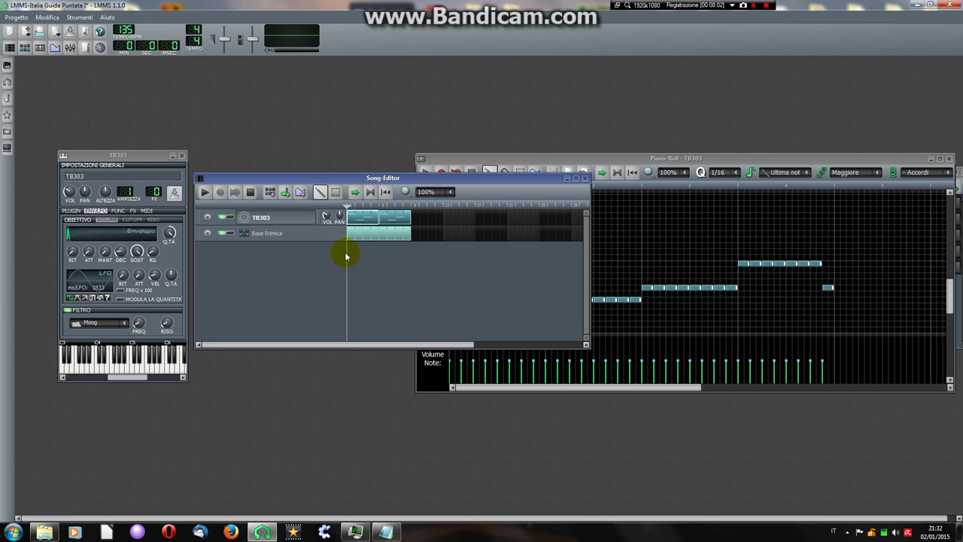
{"action": "left_click", "coordinate": [395, 224]}
{"action": "left_click", "coordinate": [387, 219]}
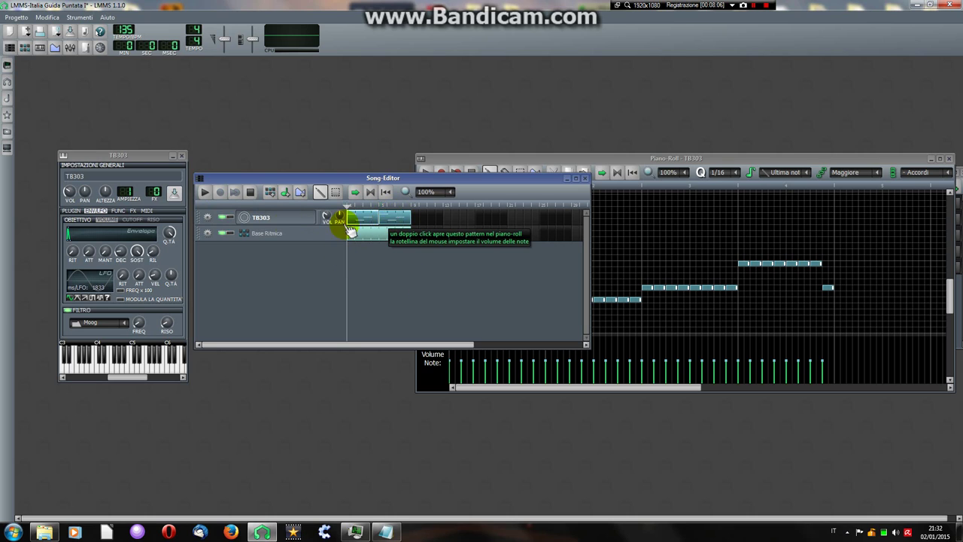
{"action": "left_click", "coordinate": [260, 219]}
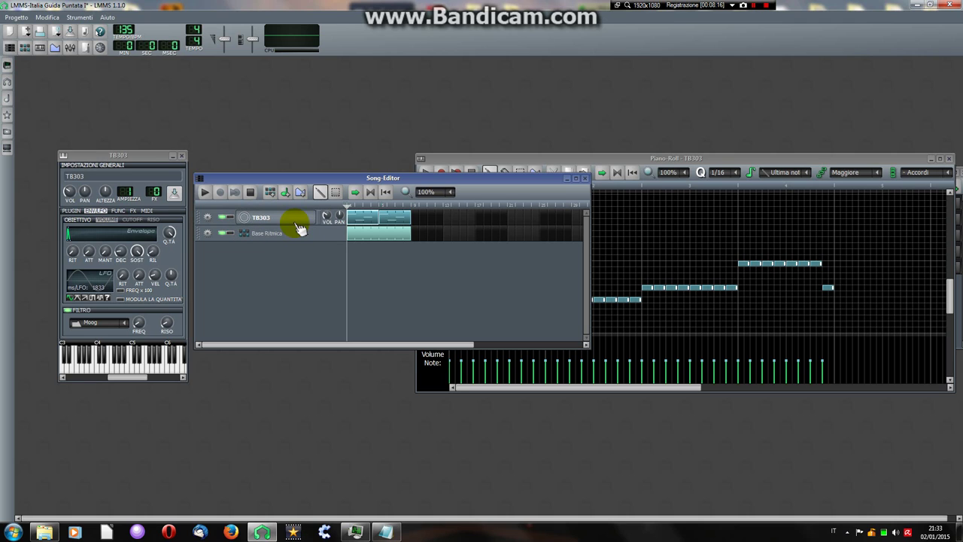
{"action": "left_click", "coordinate": [394, 220]}
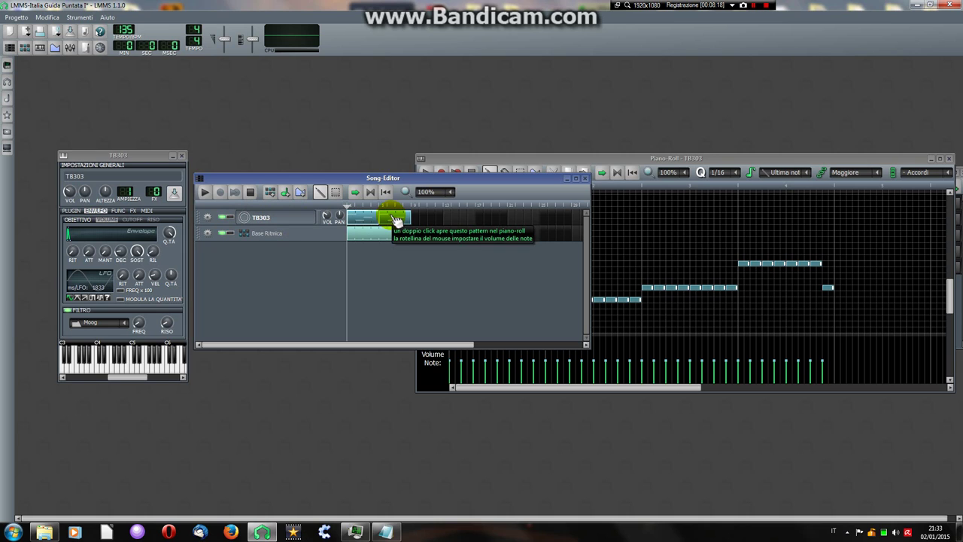
{"action": "double_click", "coordinate": [393, 220]}
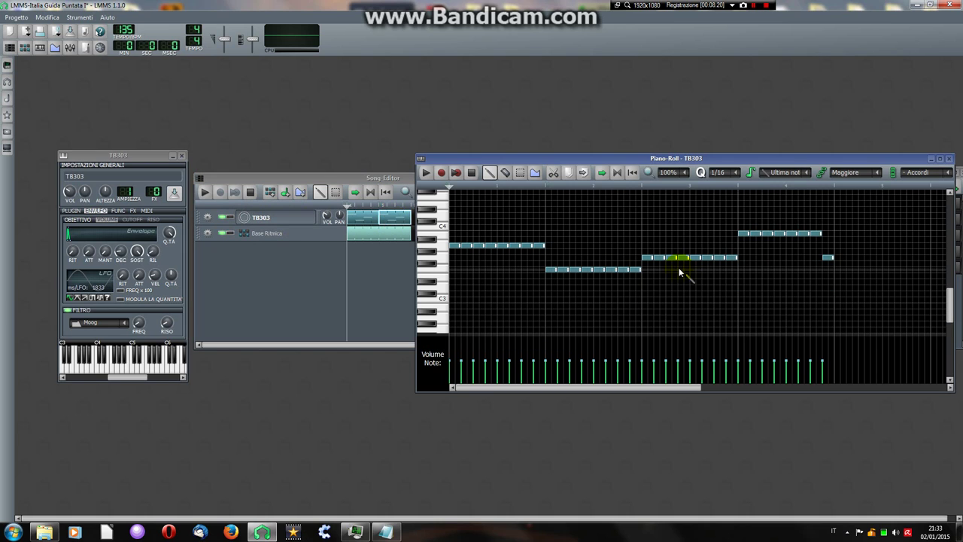
- Select the seven B3 notes in the last bar of the pattern and raise them to D4
{"action": "left_click_drag", "start_coordinate": [684, 257], "coordinate": [661, 257]}
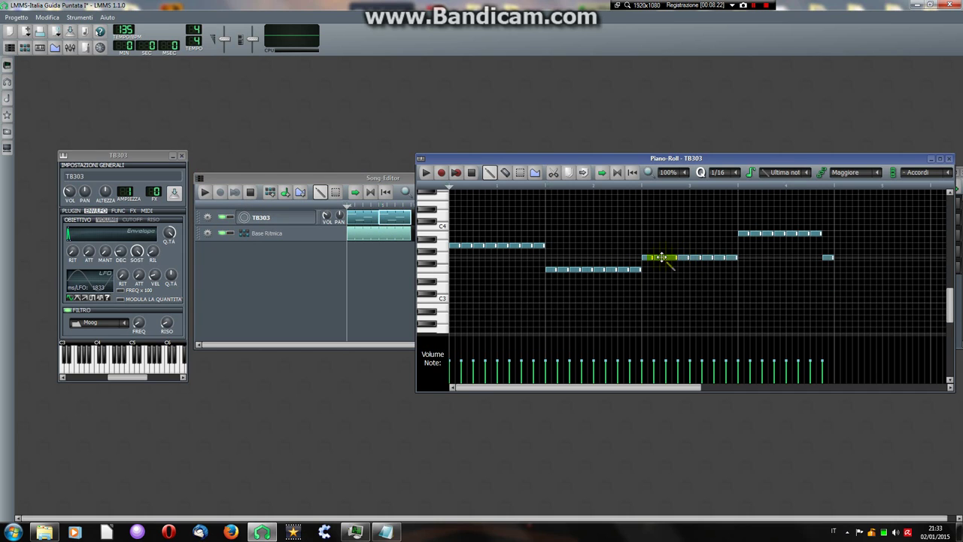
{"action": "left_click", "coordinate": [520, 173]}
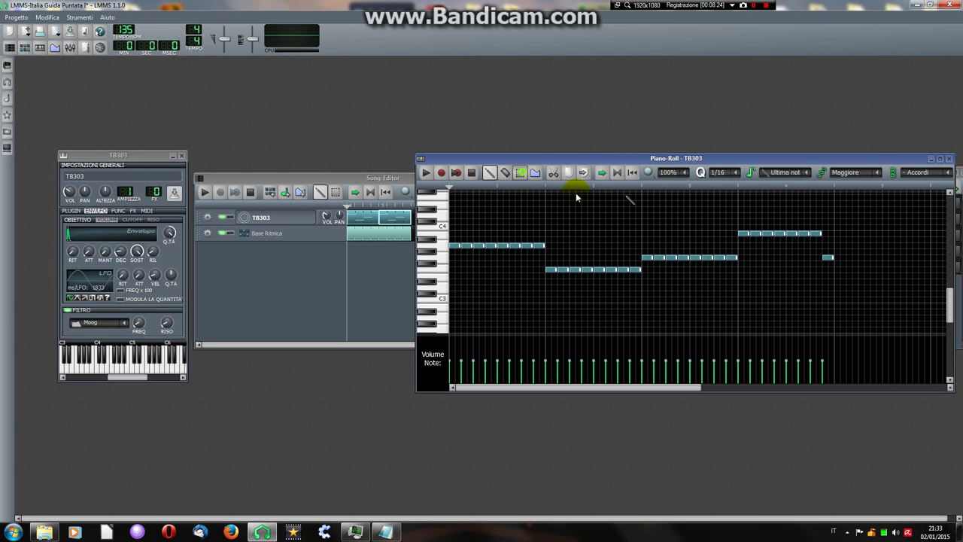
{"action": "mouse_move", "coordinate": [647, 234]}
{"action": "left_mouse_down"}
{"action": "mouse_move", "coordinate": [733, 290]}
{"action": "mouse_move", "coordinate": [720, 222]}
{"action": "mouse_move", "coordinate": [864, 243]}
{"action": "mouse_move", "coordinate": [858, 240]}
{"action": "left_mouse_up"}
{"action": "key", "text": "shift+d"}
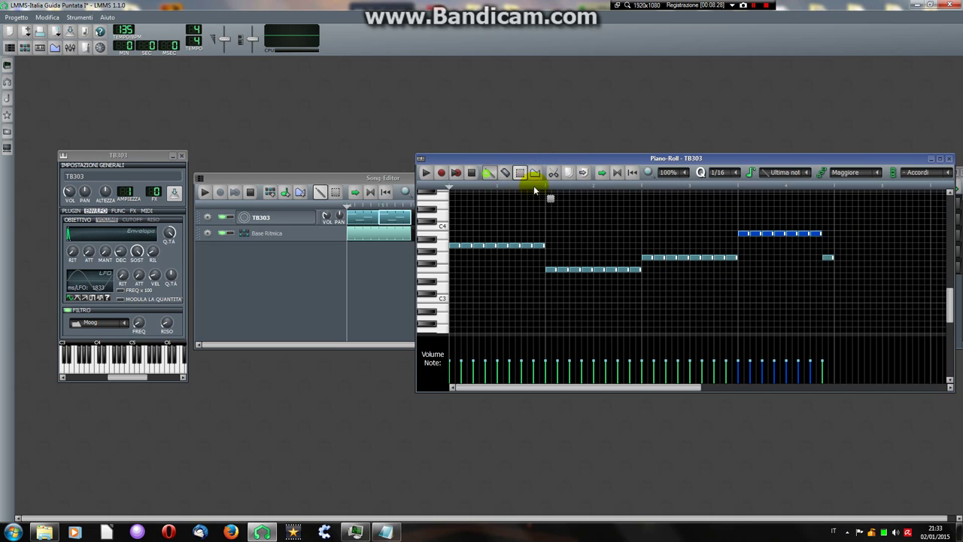
{"action": "left_click_drag", "start_coordinate": [743, 233], "coordinate": [748, 216]}
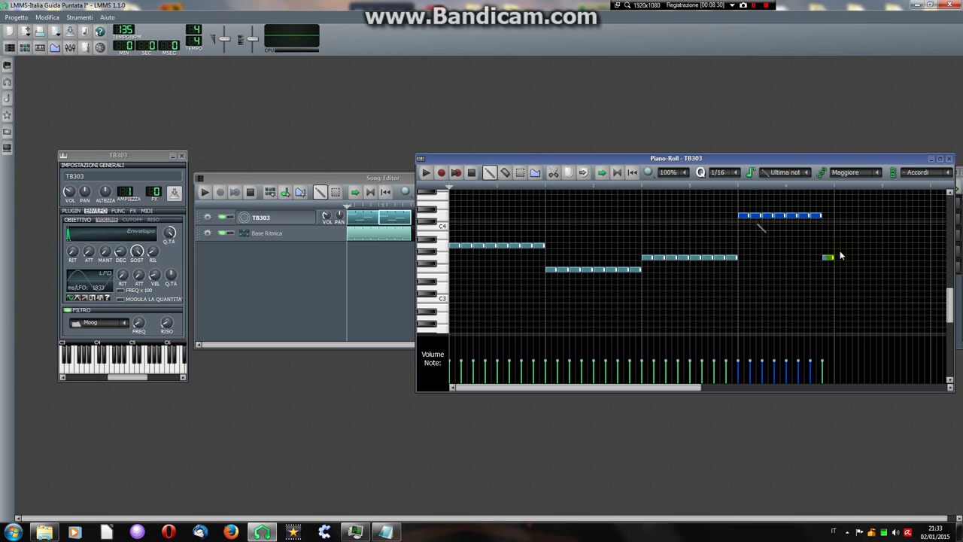
- Rework the last bar to two short D4 notes, a half-note D4 and a final quarter-note C4, and close the Piano-Roll
{"action": "left_click_drag", "start_coordinate": [828, 257], "coordinate": [810, 216]}
{"action": "mouse_move", "coordinate": [828, 227]}
{"action": "left_mouse_down"}
{"action": "mouse_move", "coordinate": [816, 228]}
{"action": "mouse_move", "coordinate": [835, 230]}
{"action": "left_mouse_up"}
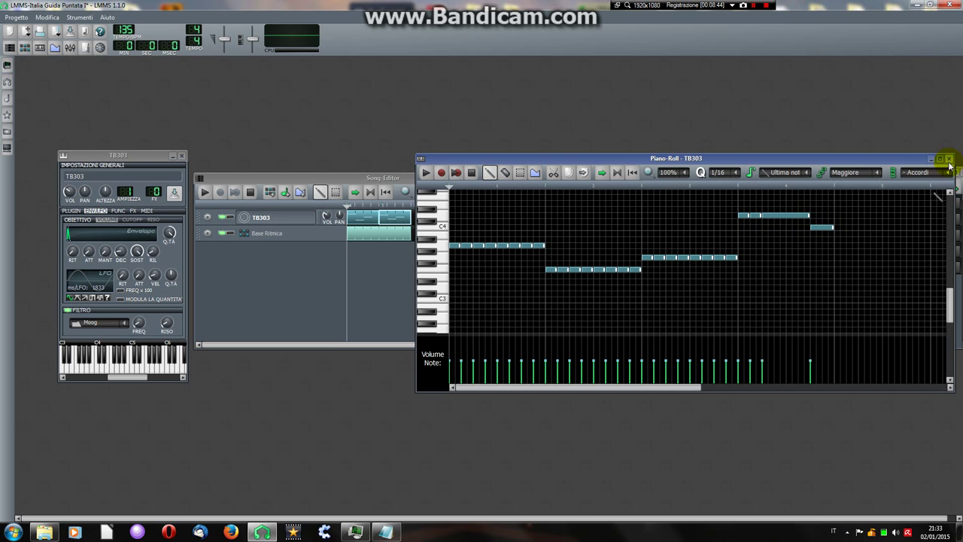
{"action": "left_click", "coordinate": [950, 159]}
- Play the eight-bar song from the start to hear the varied ending, and stop it
{"action": "left_click", "coordinate": [205, 191]}
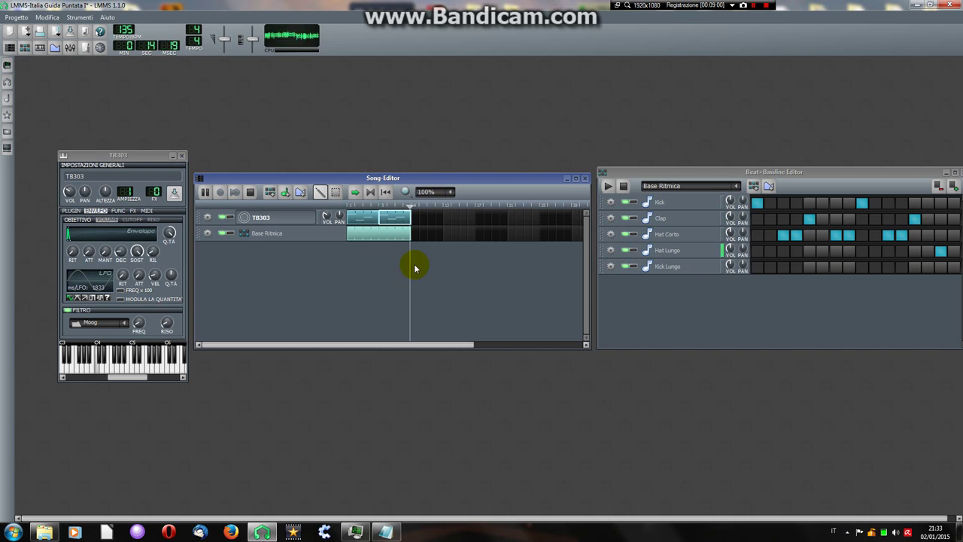
{"action": "left_click", "coordinate": [250, 191]}
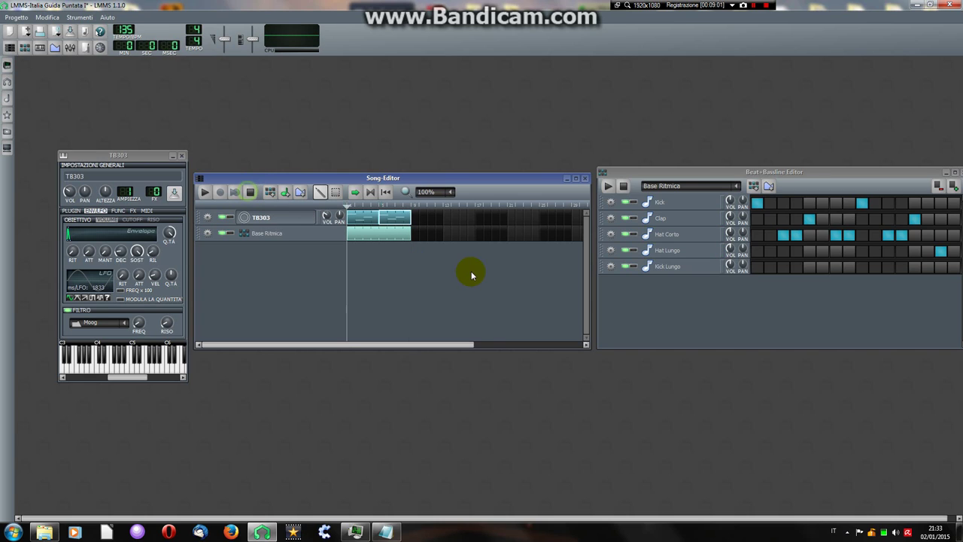
{"action": "left_click", "coordinate": [379, 224]}
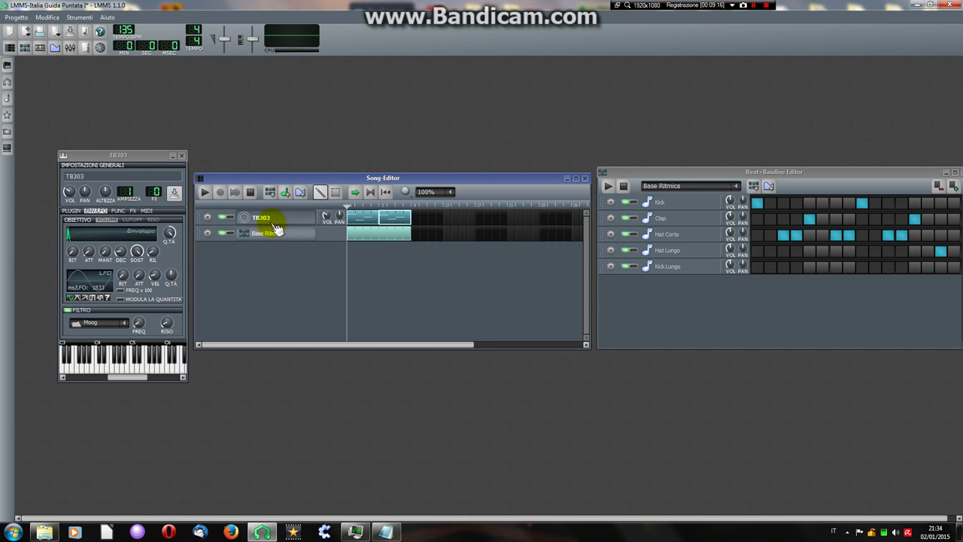
{"action": "left_click_drag", "start_coordinate": [393, 232], "coordinate": [369, 237]}
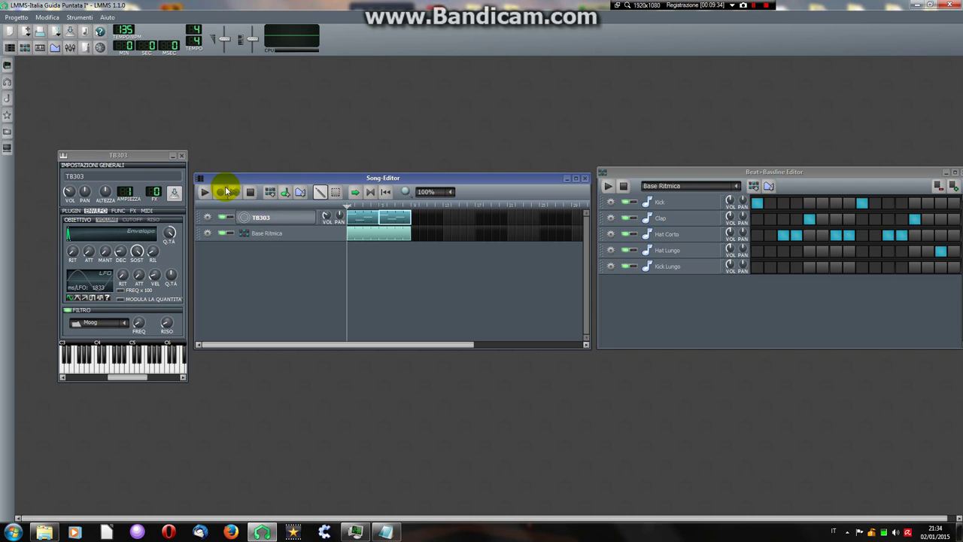
- Close the TB303 and Beat+Bassline windows, and add an LB302 instrument track to the song below Base Ritmica
{"action": "left_click", "coordinate": [181, 156]}
{"action": "left_click", "coordinate": [955, 172]}
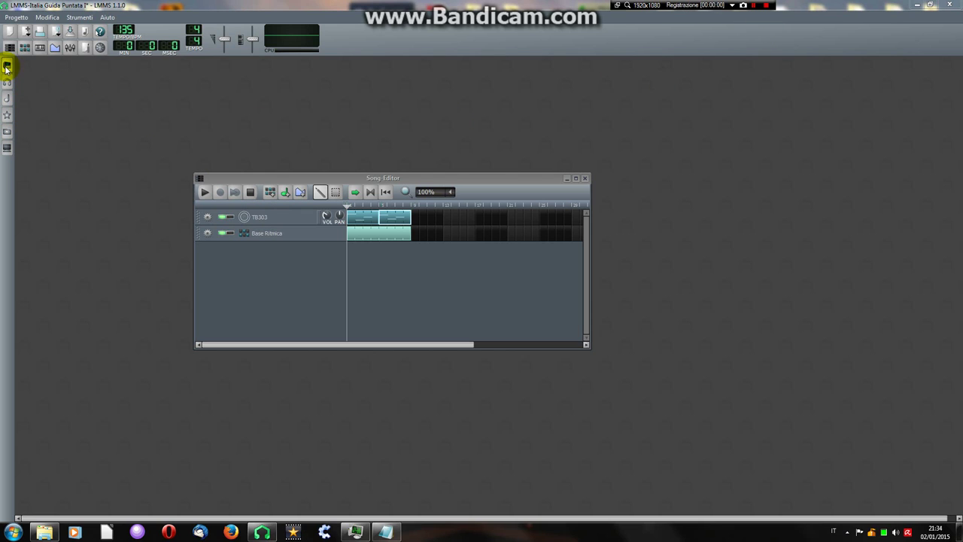
{"action": "left_click", "coordinate": [6, 68]}
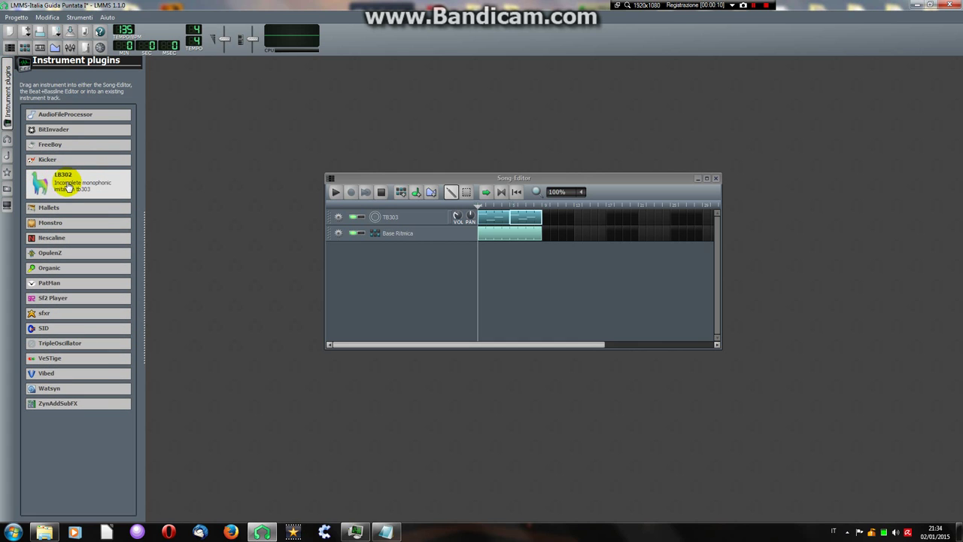
{"action": "left_click_drag", "start_coordinate": [56, 178], "coordinate": [397, 259]}
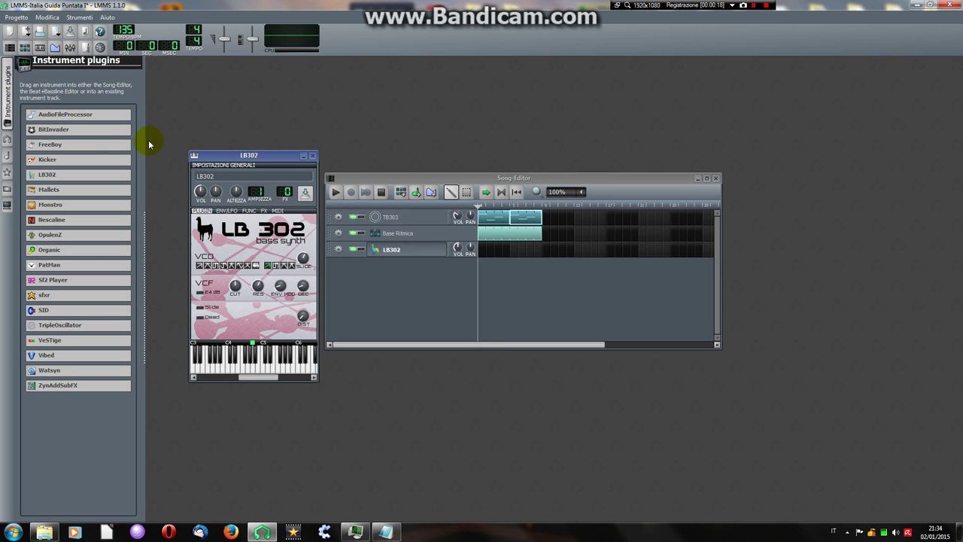
- Open the BitInvader preset folder, collapsing TripleOscillator, and preview the drama and pluck presets
{"action": "left_click", "coordinate": [6, 173]}
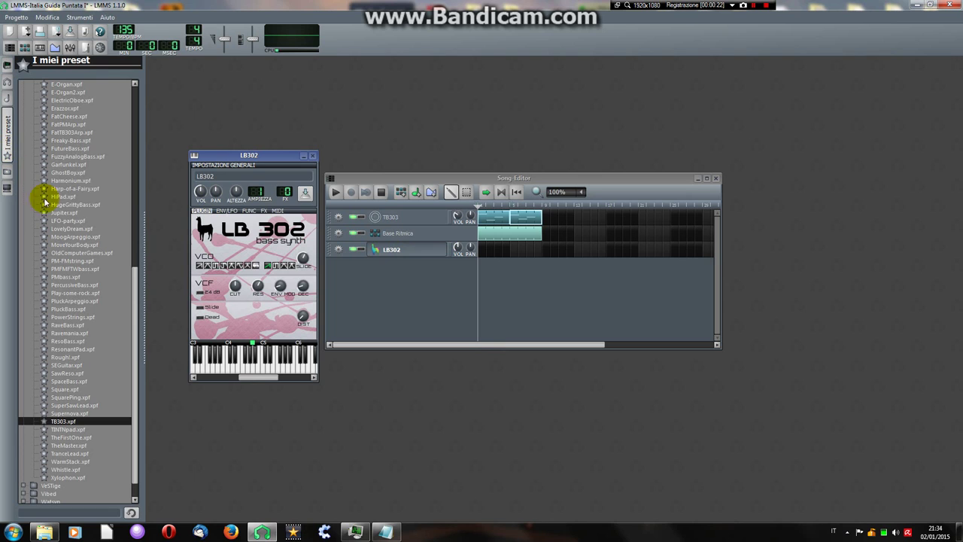
{"action": "scroll", "coordinate": [103, 232], "scroll_direction": "up", "scroll_amount": 12}
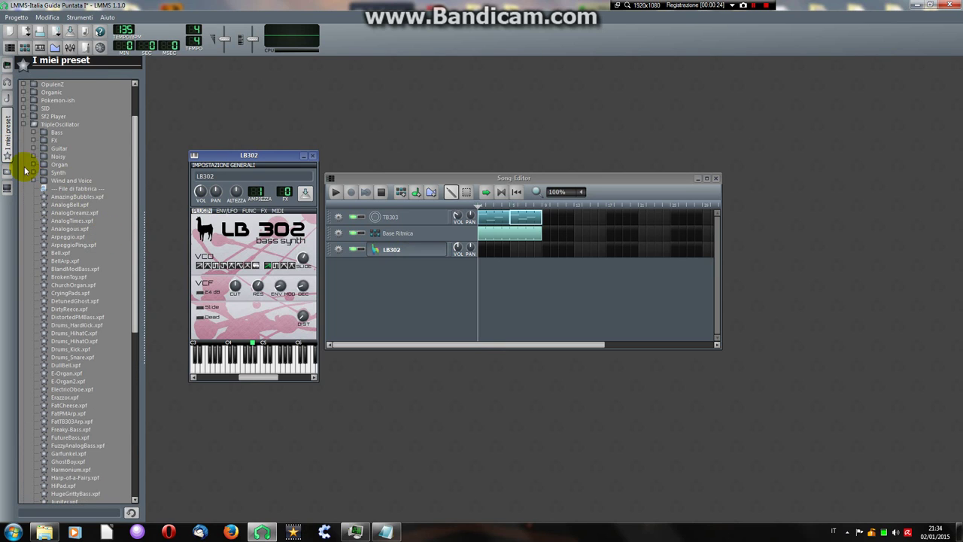
{"action": "left_click", "coordinate": [23, 124]}
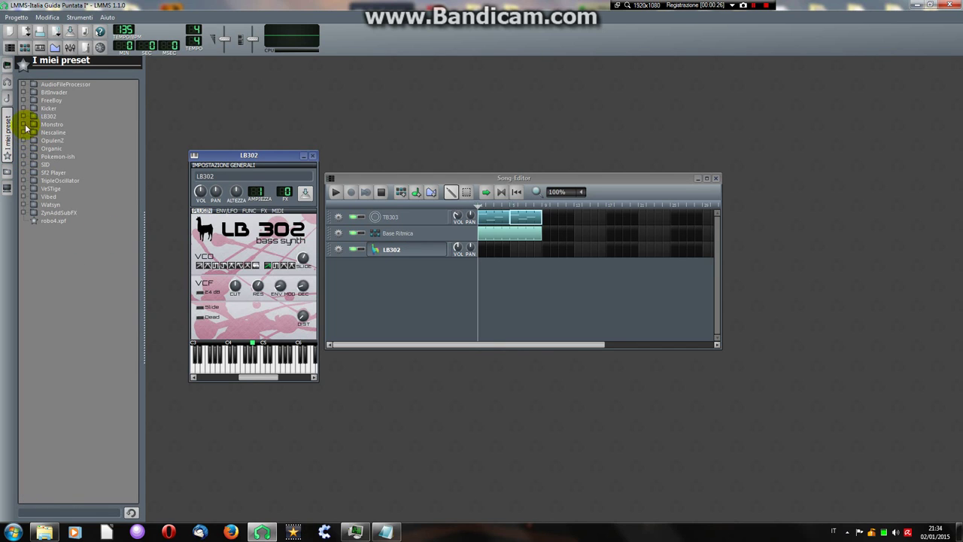
{"action": "left_click", "coordinate": [23, 92]}
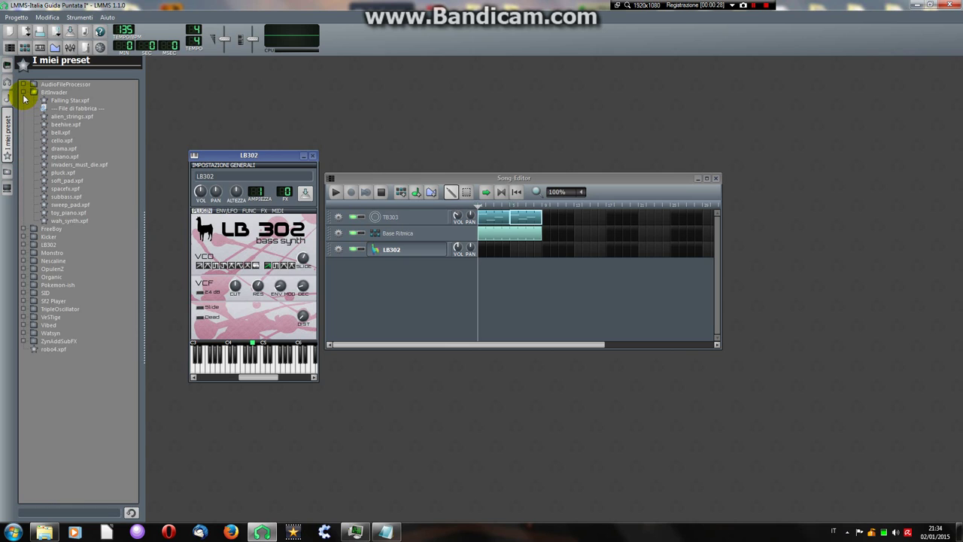
{"action": "left_click", "coordinate": [58, 148]}
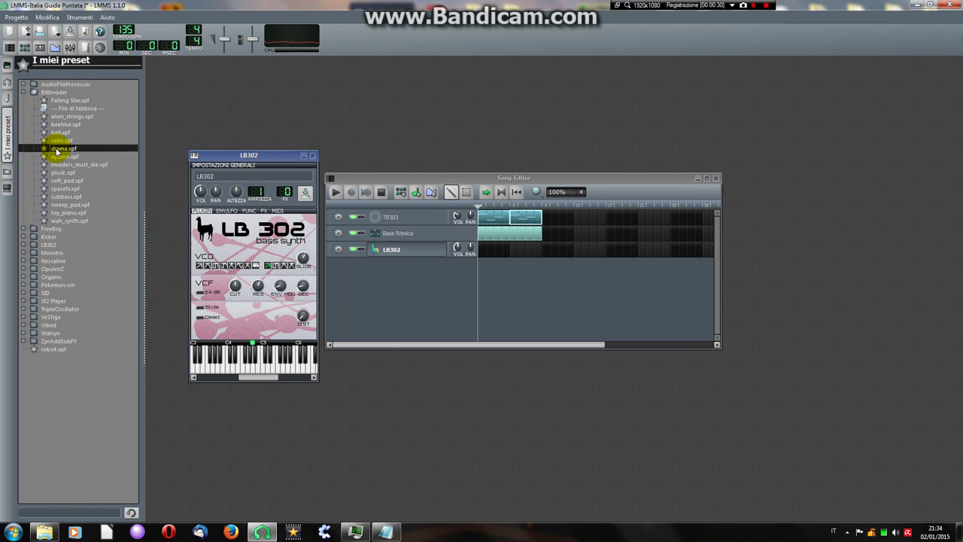
{"action": "left_click", "coordinate": [60, 172]}
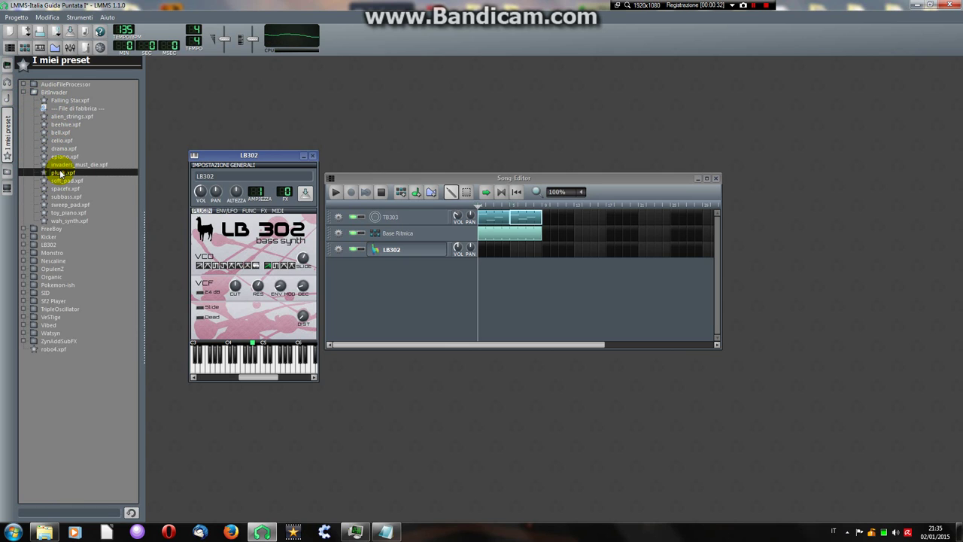
- Add the pluck preset to the song as a new track below LB302, and close both instrument windows
{"action": "left_click_drag", "start_coordinate": [61, 172], "coordinate": [410, 271]}
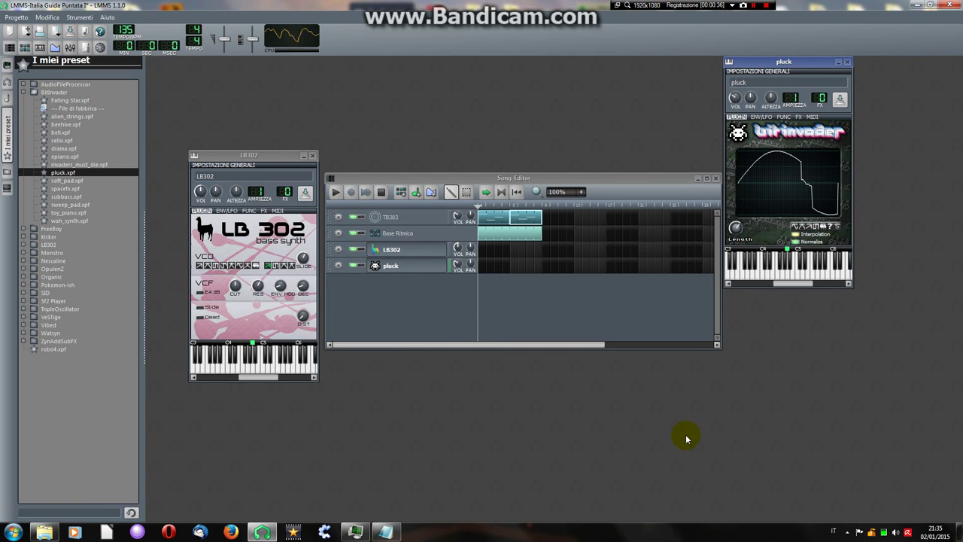
{"action": "left_click", "coordinate": [313, 155]}
{"action": "left_click", "coordinate": [848, 62]}
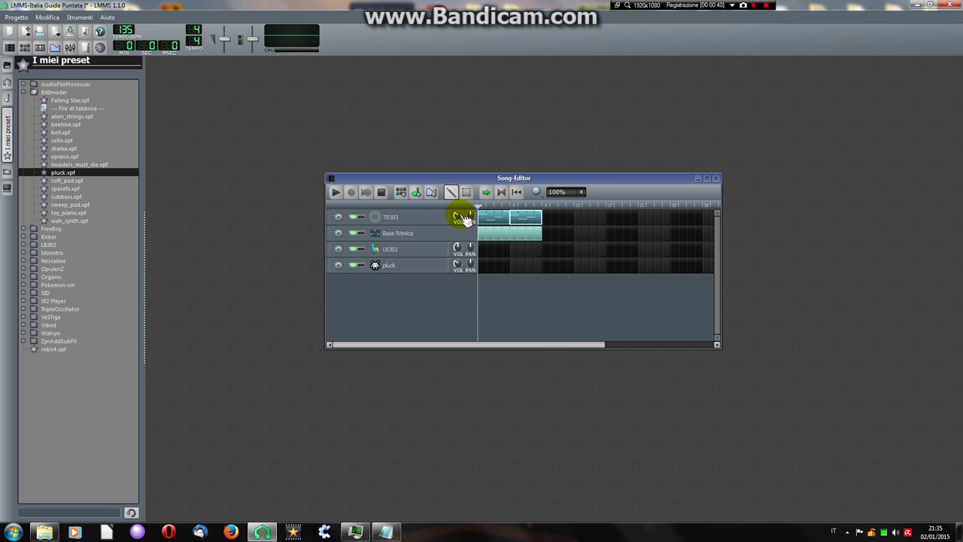
- Open the Base Ritmica pattern in the Beat+Bassline Editor and move its window below the song tracks
{"action": "double_click", "coordinate": [510, 239]}
{"action": "left_click_drag", "start_coordinate": [860, 172], "coordinate": [616, 240]}
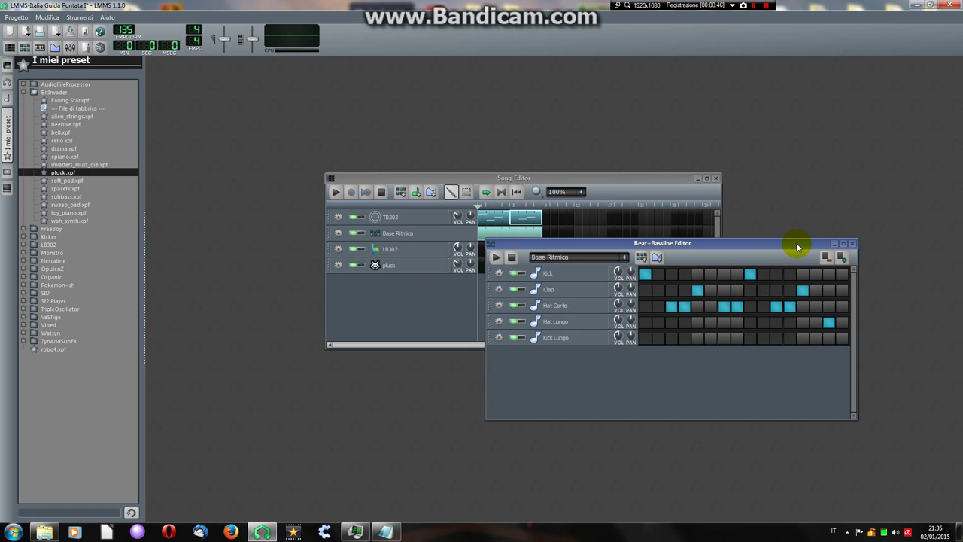
{"action": "left_click_drag", "start_coordinate": [798, 243], "coordinate": [637, 323]}
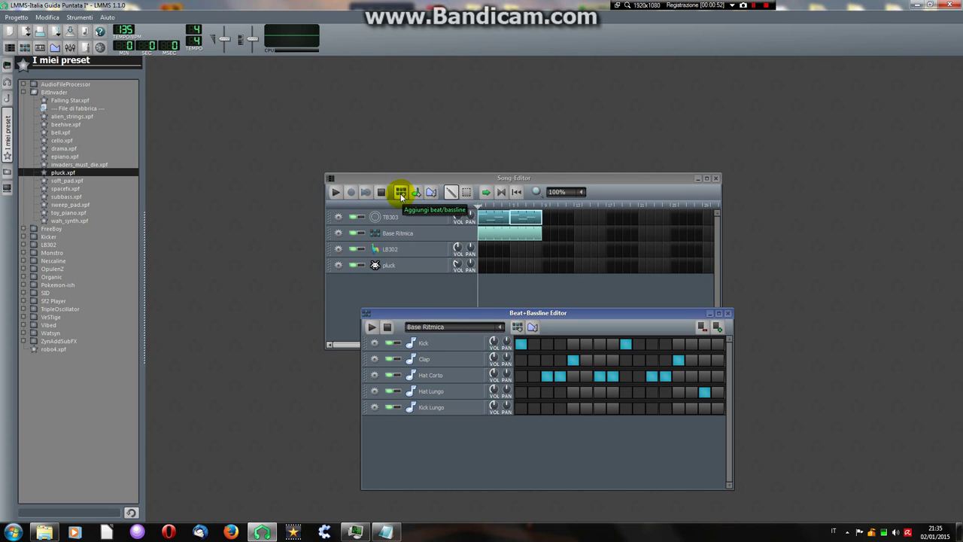
- Add a new beat/bassline track to the song and rename it Variazione
{"action": "left_click", "coordinate": [401, 193]}
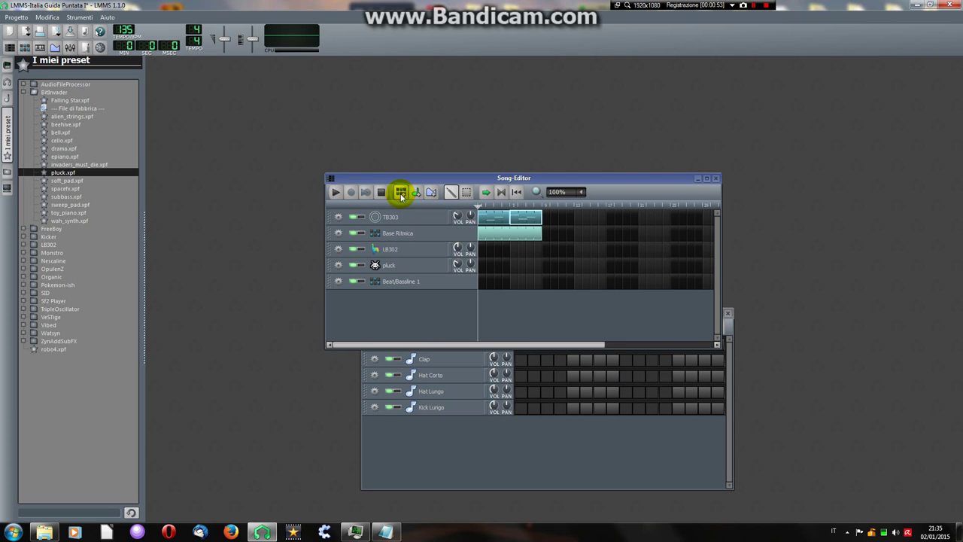
{"action": "double_click", "coordinate": [411, 286]}
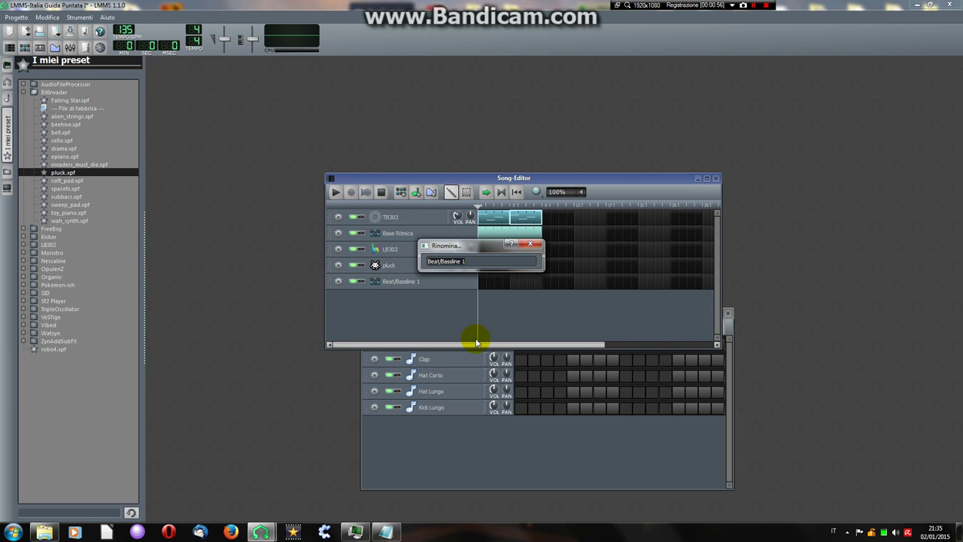
{"action": "type", "text": "Variazione"}
{"action": "key", "text": "Return"}
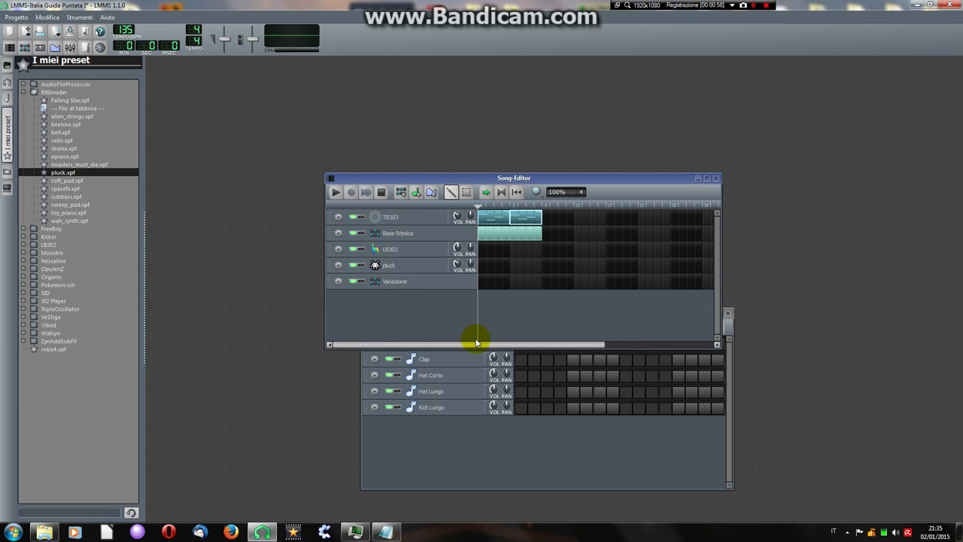
- In the Variazione pattern, place Kick hits on steps 1, 4, 5, 9 and 13
{"action": "left_click", "coordinate": [727, 323]}
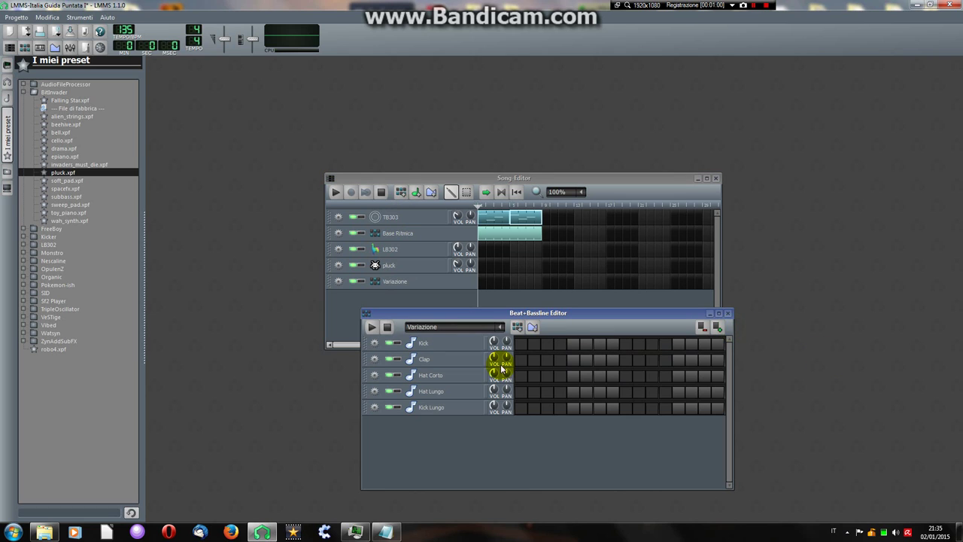
{"action": "scroll", "coordinate": [475, 328], "scroll_direction": "up", "scroll_amount": 1}
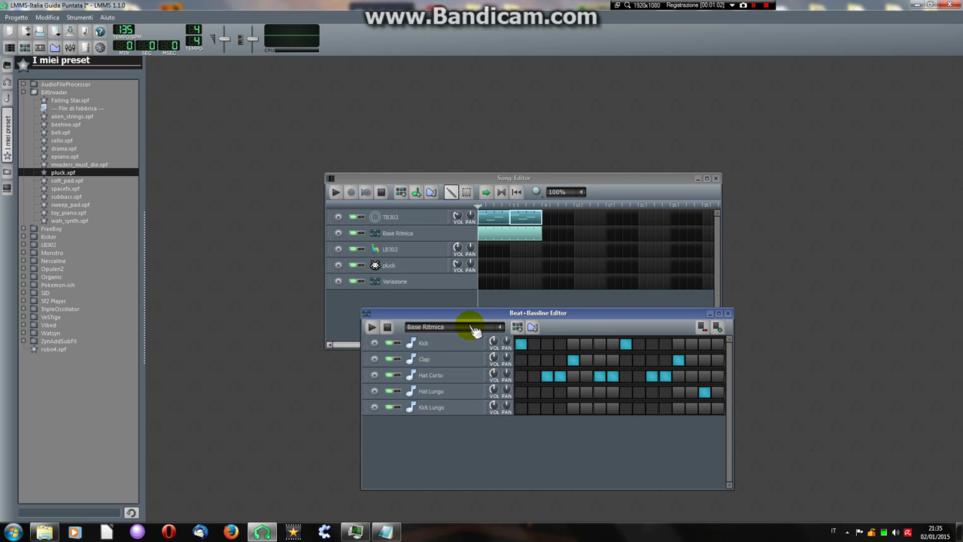
{"action": "scroll", "coordinate": [475, 328], "scroll_direction": "down", "scroll_amount": 1}
{"action": "left_click", "coordinate": [521, 344]}
{"action": "left_click", "coordinate": [560, 344]}
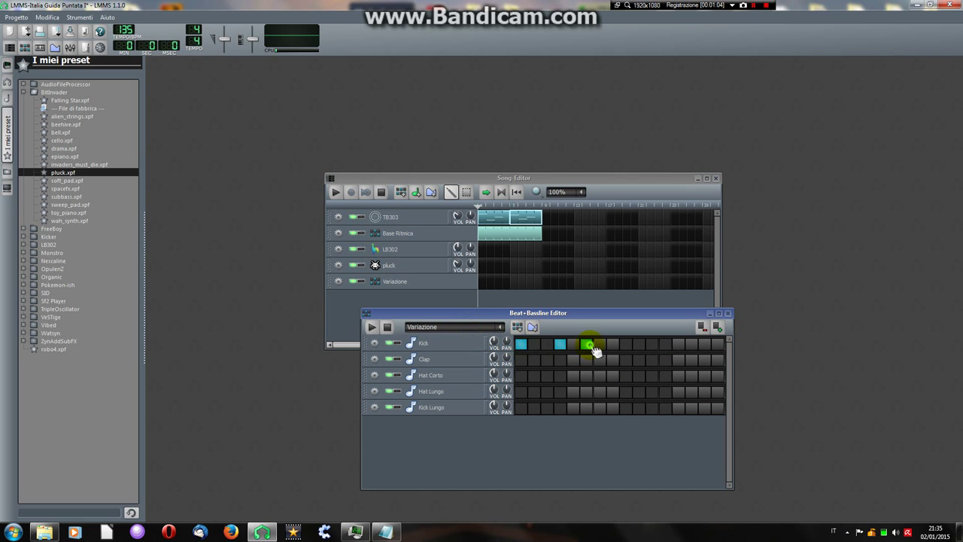
{"action": "left_click", "coordinate": [573, 344]}
{"action": "left_click", "coordinate": [625, 344]}
{"action": "left_click", "coordinate": [678, 344]}
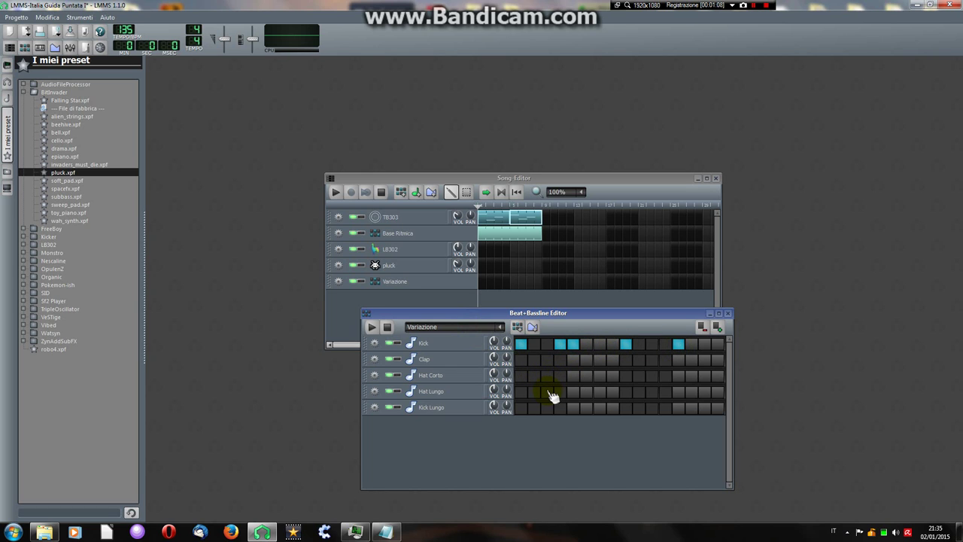
- Add Hat Lungo hits on steps 3 and 11 and Hat Corto hits on steps 7, 8, 13 and 14, and preview the pattern
{"action": "left_click", "coordinate": [548, 391]}
{"action": "left_click", "coordinate": [652, 391]}
{"action": "left_click", "coordinate": [679, 376]}
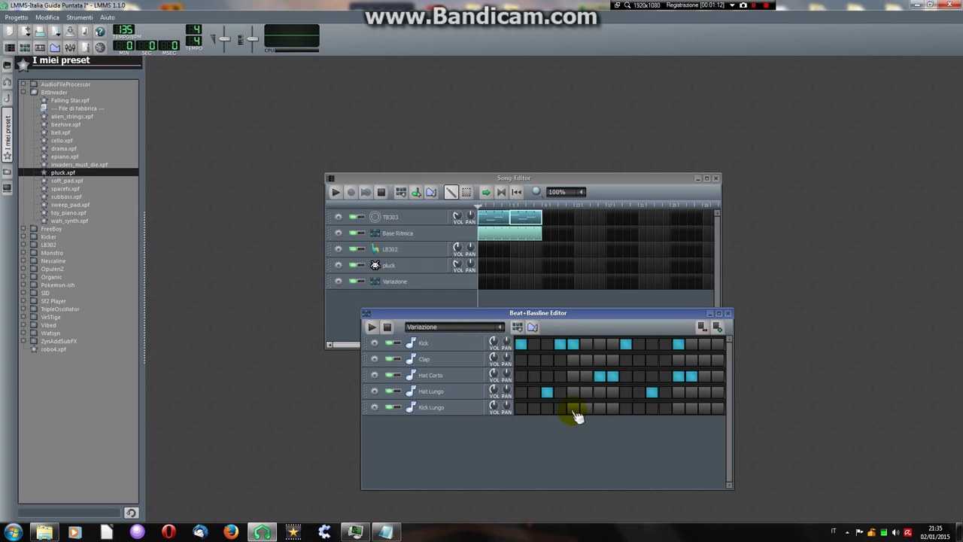
{"action": "left_click", "coordinate": [372, 327]}
{"action": "left_click", "coordinate": [389, 326]}
- Place a Variazione block over bars 7 and 8 of the song, and shorten the Base Ritmica block to six bars
{"action": "left_click", "coordinate": [515, 285]}
{"action": "left_click_drag", "start_coordinate": [516, 283], "coordinate": [540, 285]}
{"action": "left_click", "coordinate": [536, 233]}
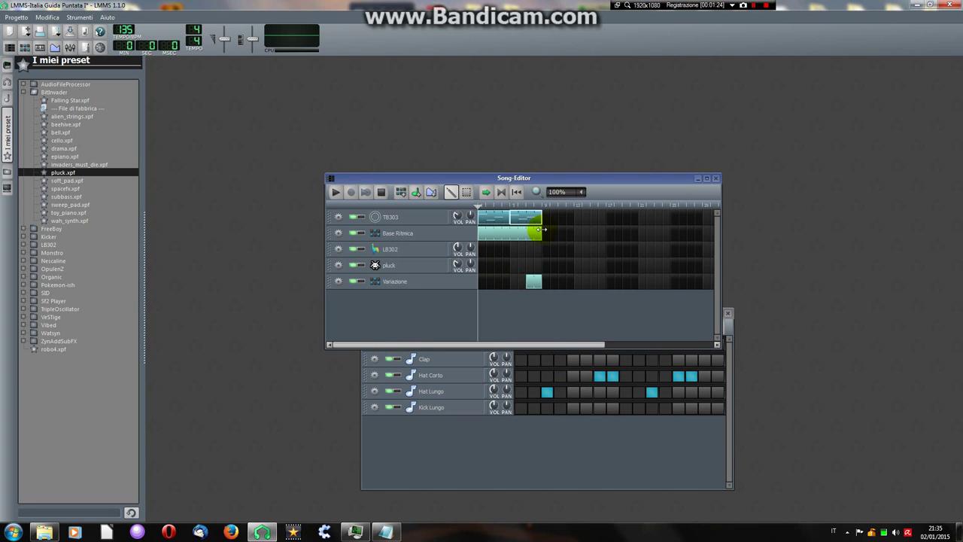
{"action": "left_click_drag", "start_coordinate": [537, 230], "coordinate": [527, 231]}
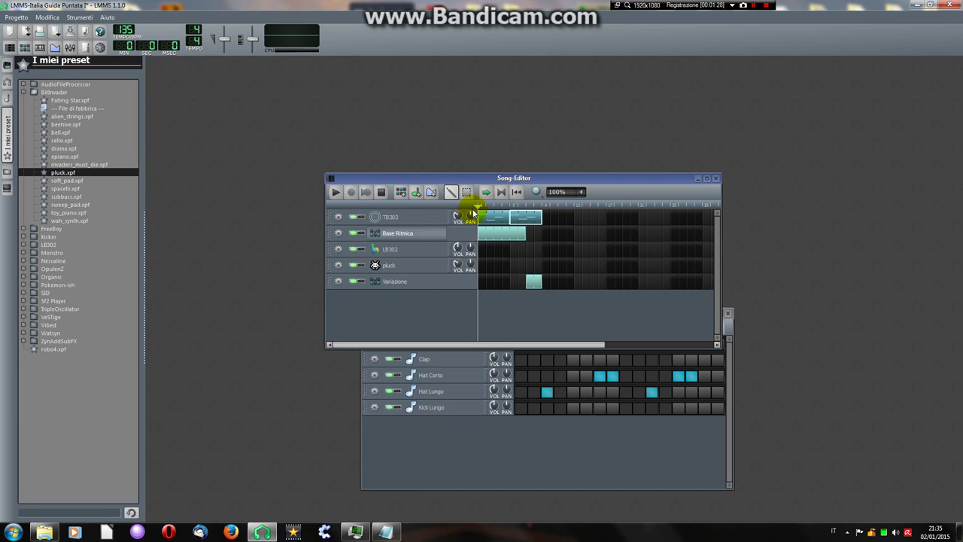
- Play the song from the start through the Variazione bars, and stop it
{"action": "left_click", "coordinate": [334, 194]}
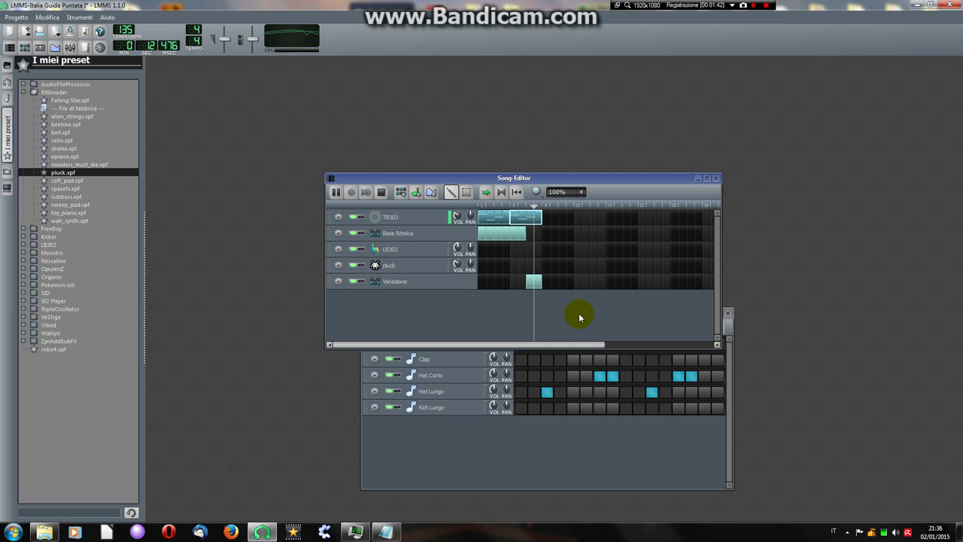
{"action": "left_click", "coordinate": [380, 192]}
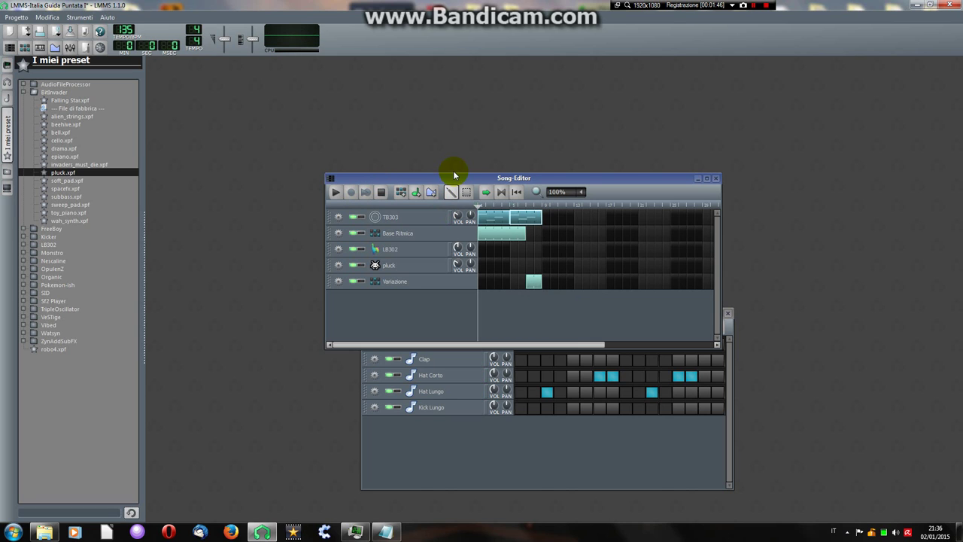